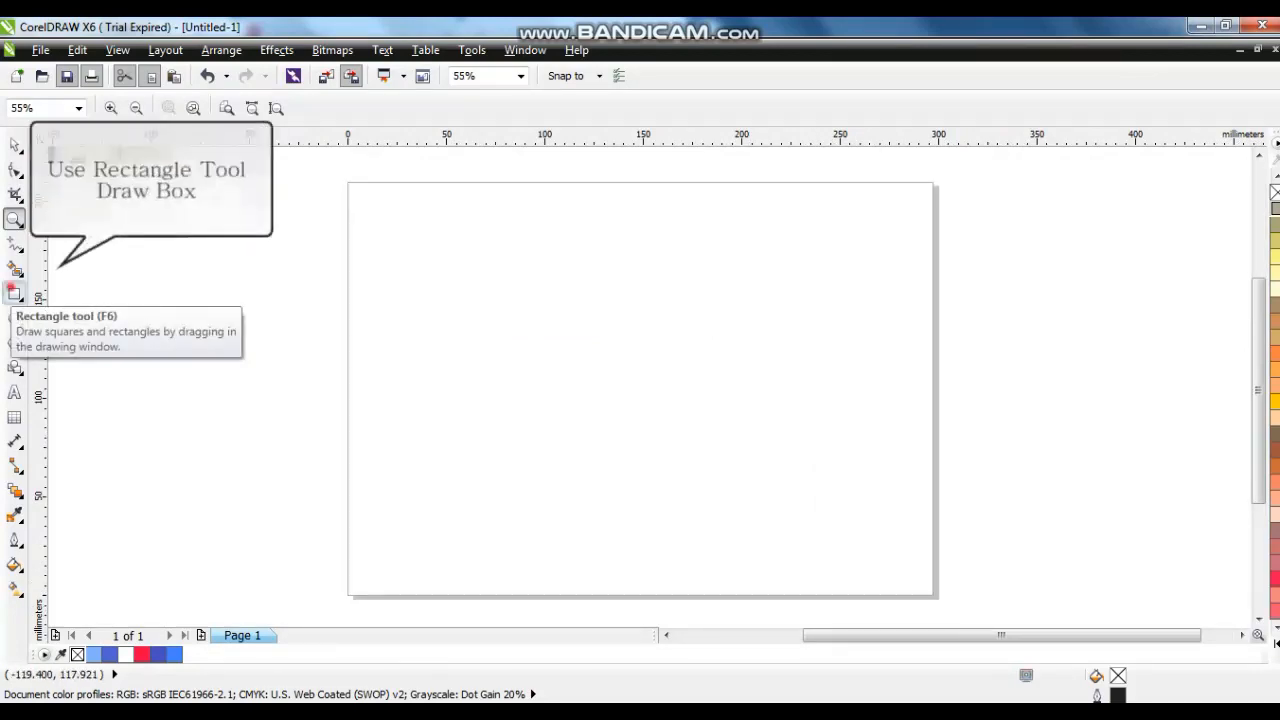
Draw a rectangle about 300 by 210 mm covering the page, fill it light blue and remove its outline.
left_click(15, 294)
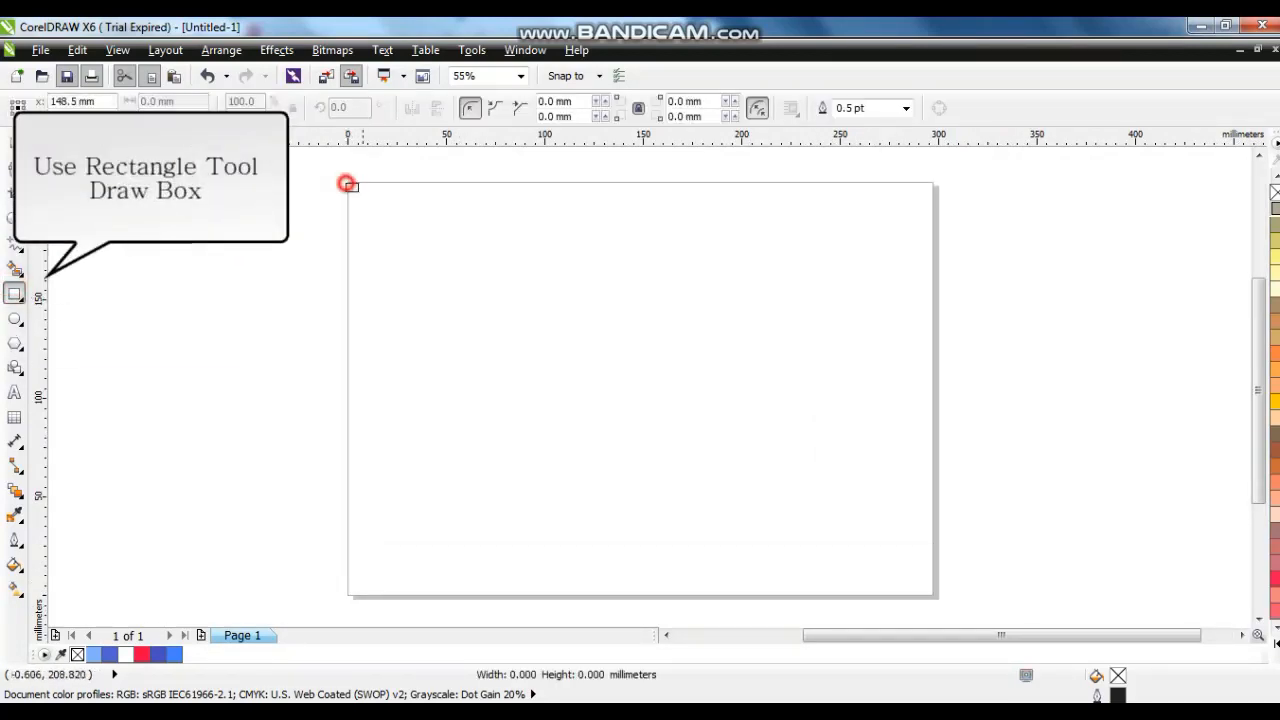
left_click_drag(346, 183, 936, 597)
left_click(15, 145)
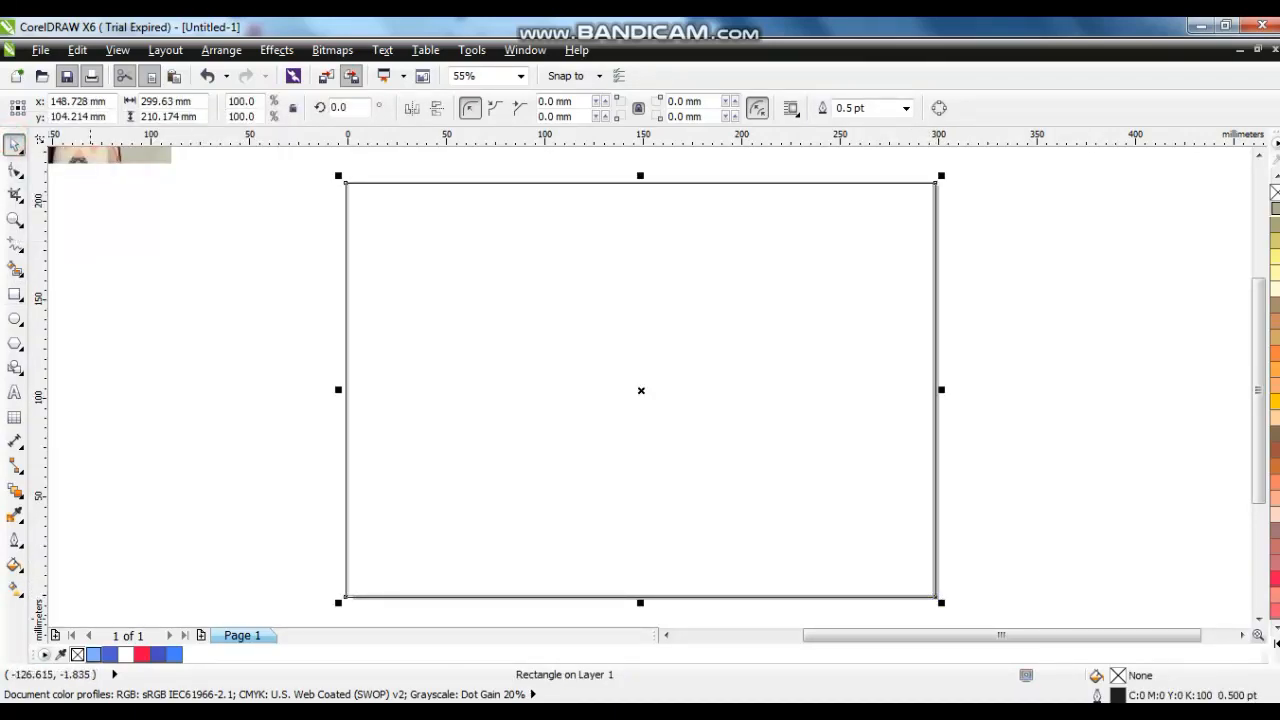
left_click(93, 654)
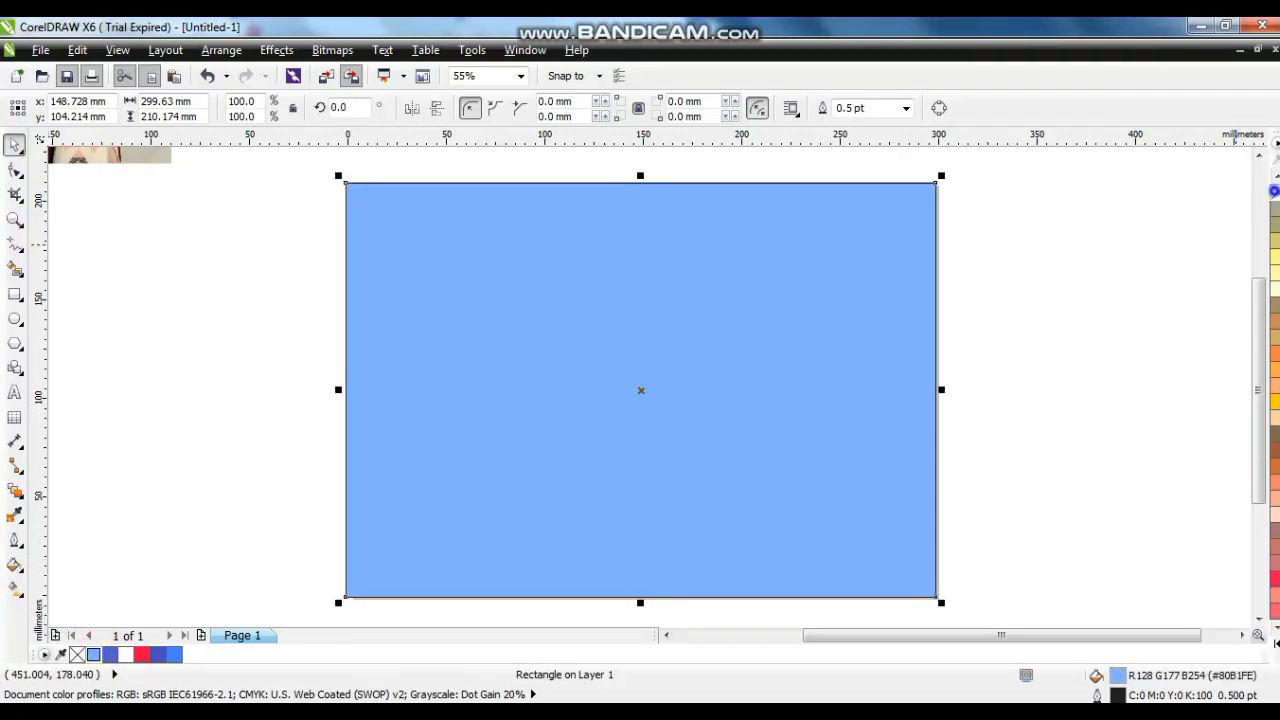
right_click(1275, 191)
left_click(1043, 363)
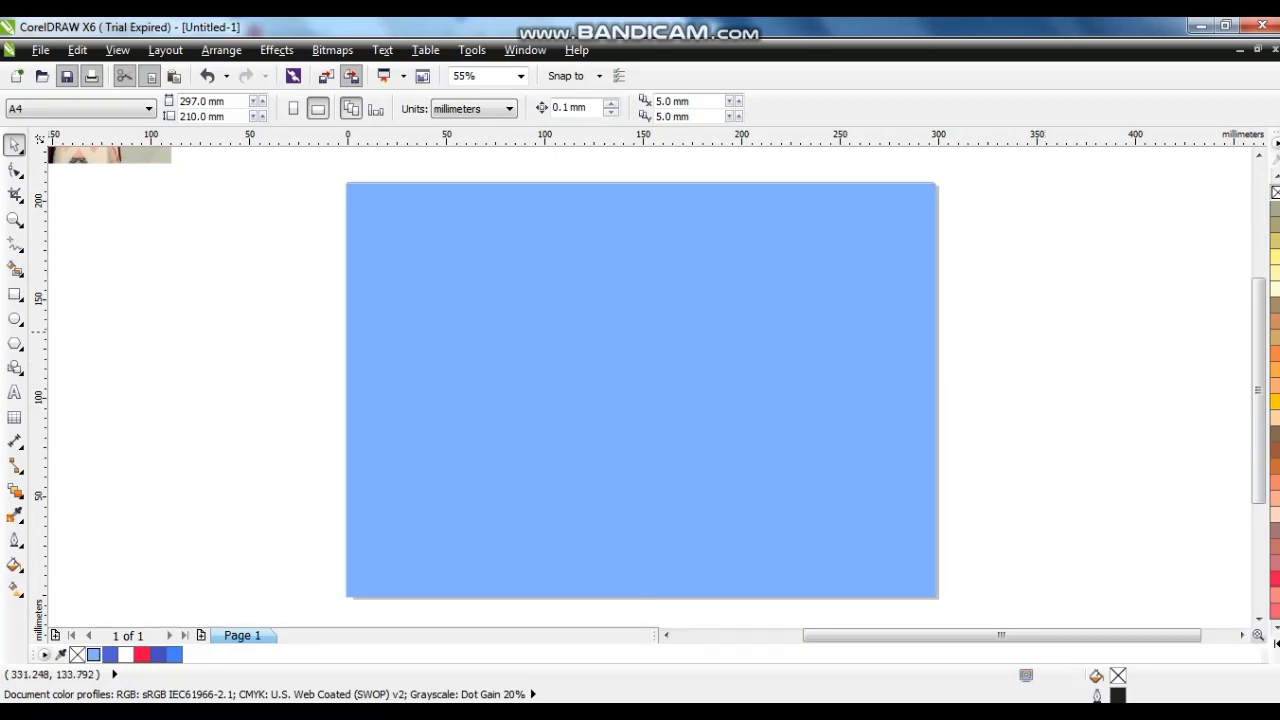
Draw a circle about 168 mm wide on the rectangle and add three concentric copies about 151, 127 and 98 mm wide.
left_click(15, 319)
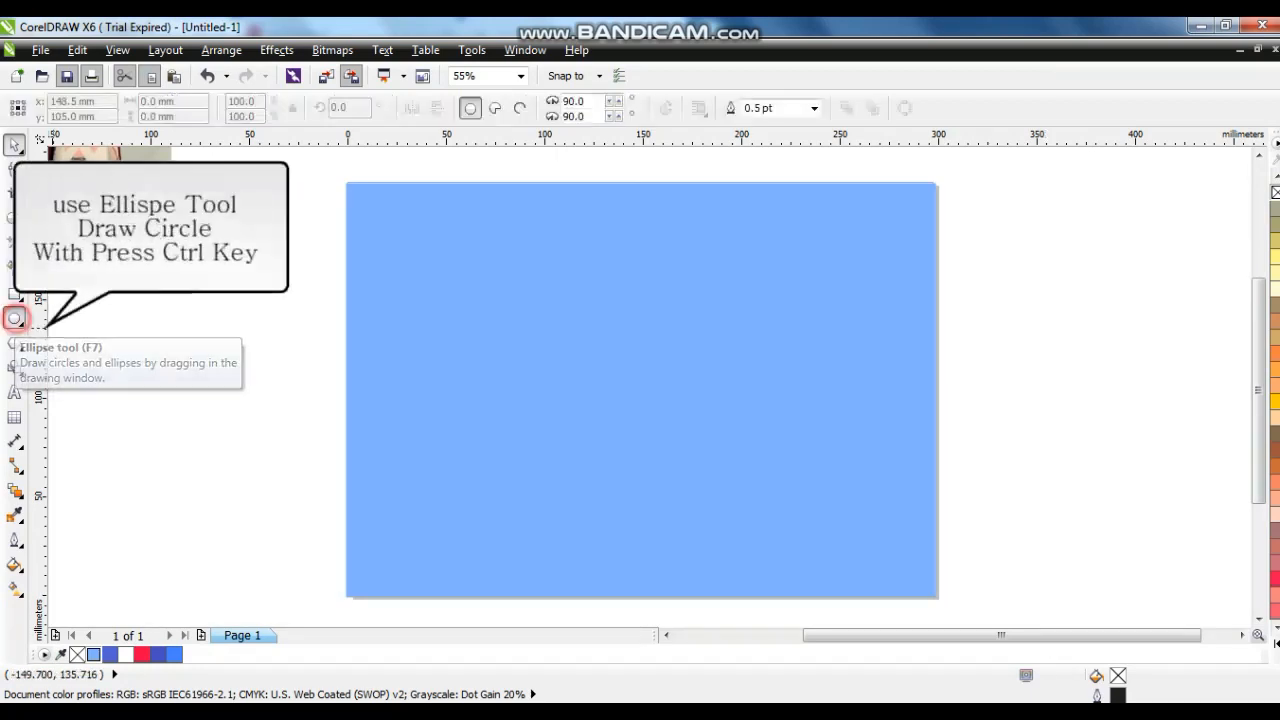
left_click_drag(422, 237, 753, 568)
left_click(16, 144)
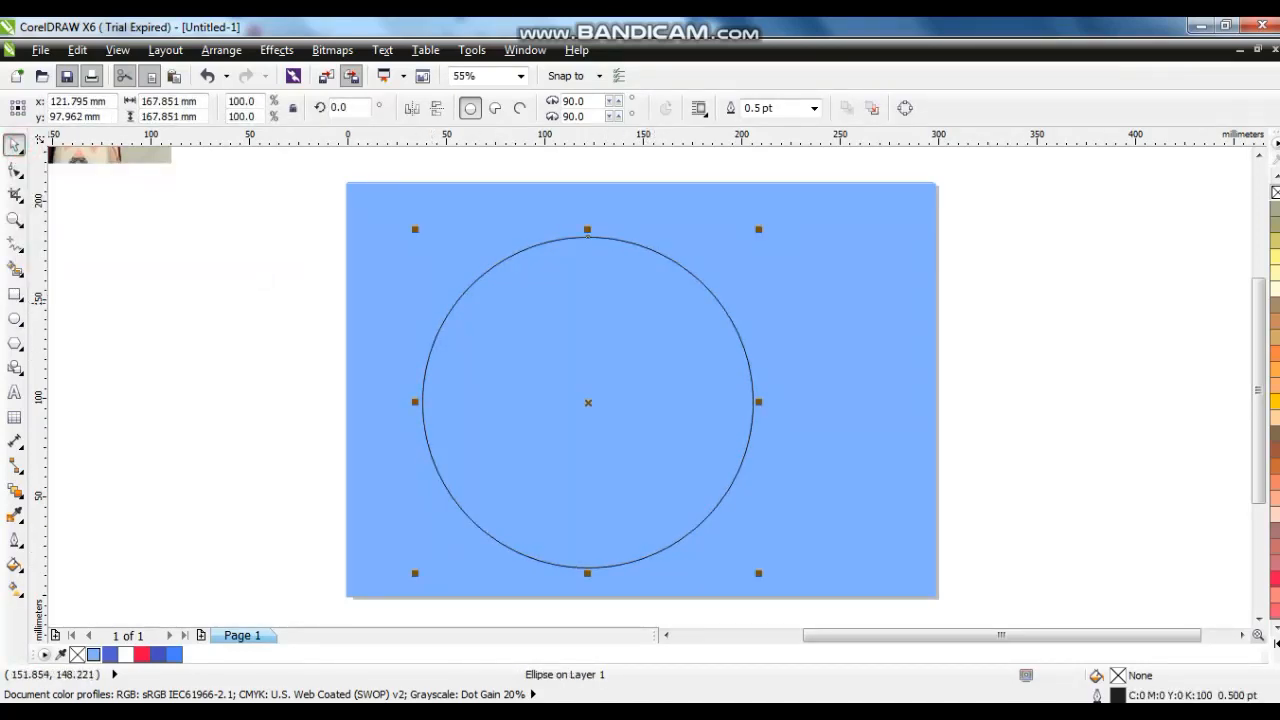
left_click_drag(758, 232, 741, 248)
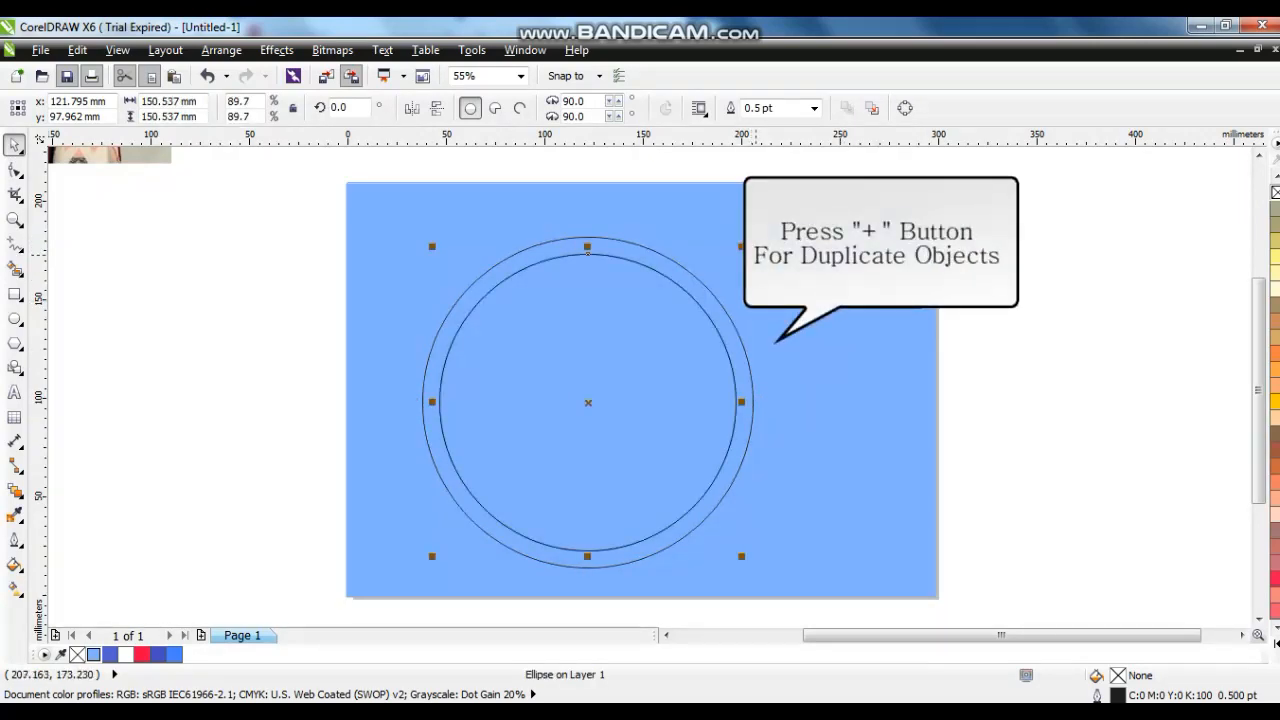
left_click_drag(741, 247, 709, 281)
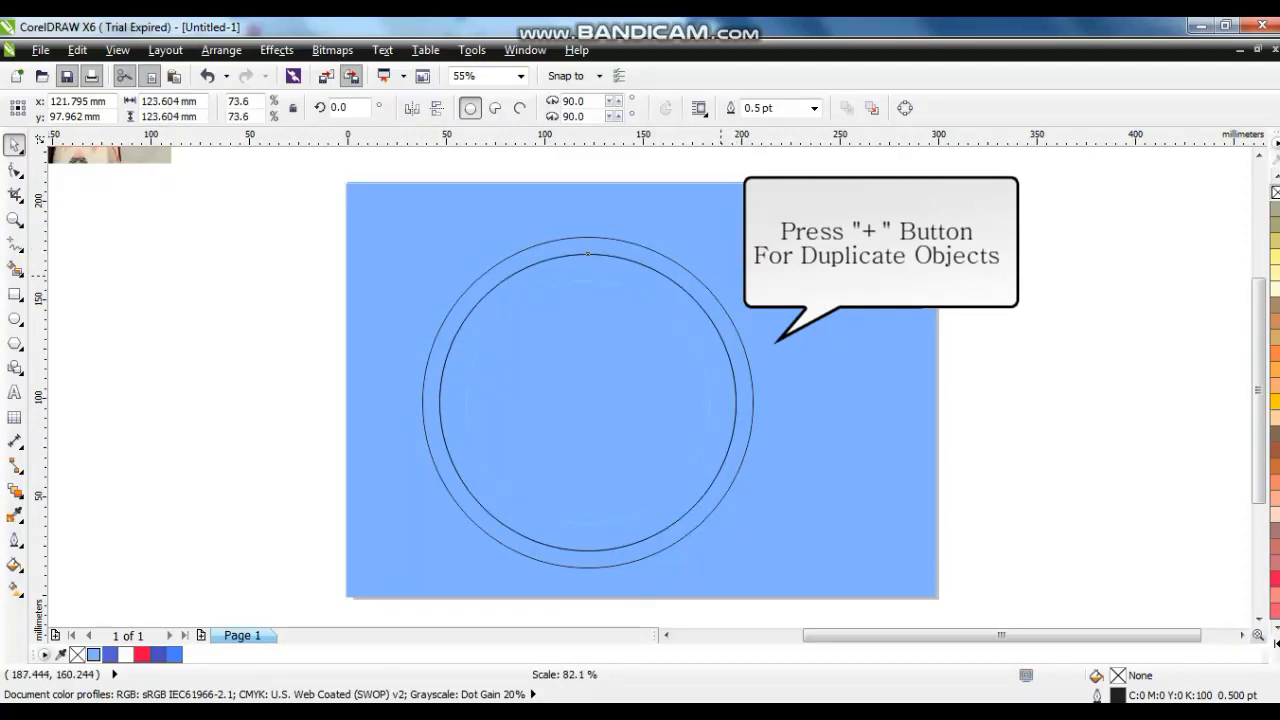
left_click_drag(718, 277, 699, 305)
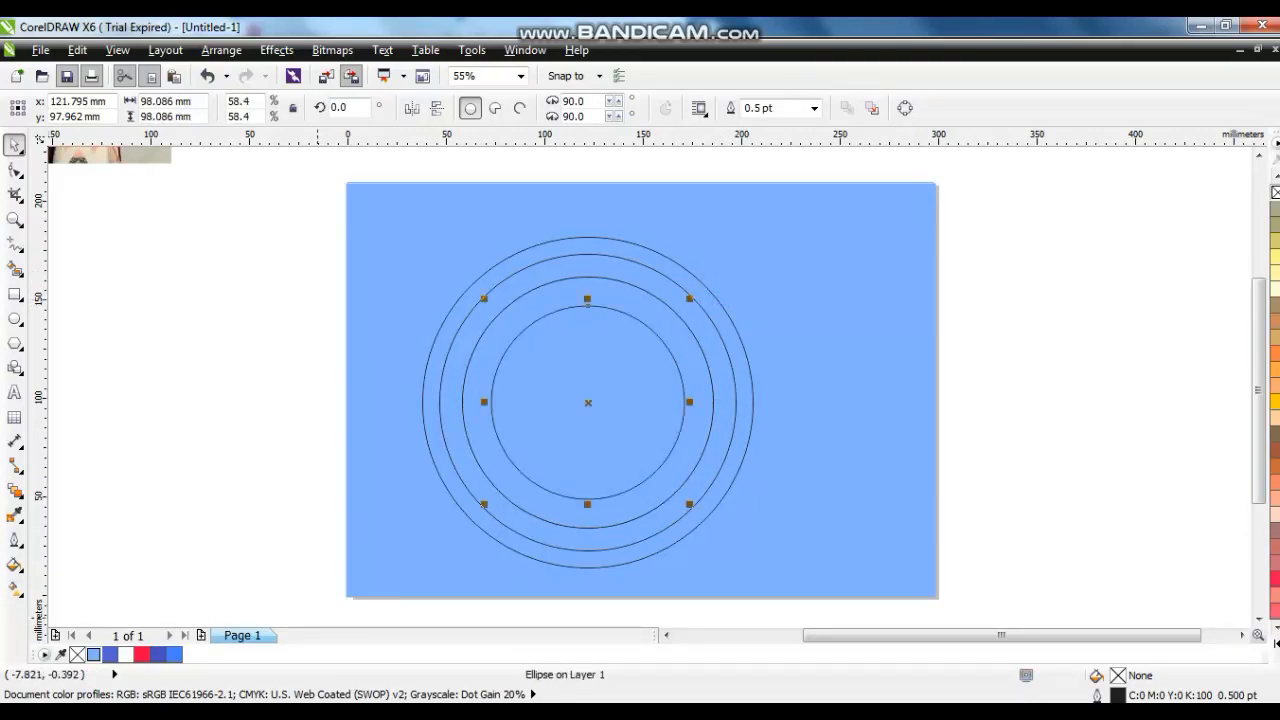
Fill the circles from the innermost to the outermost with red, bright blue, white and dark blue.
left_click(142, 654)
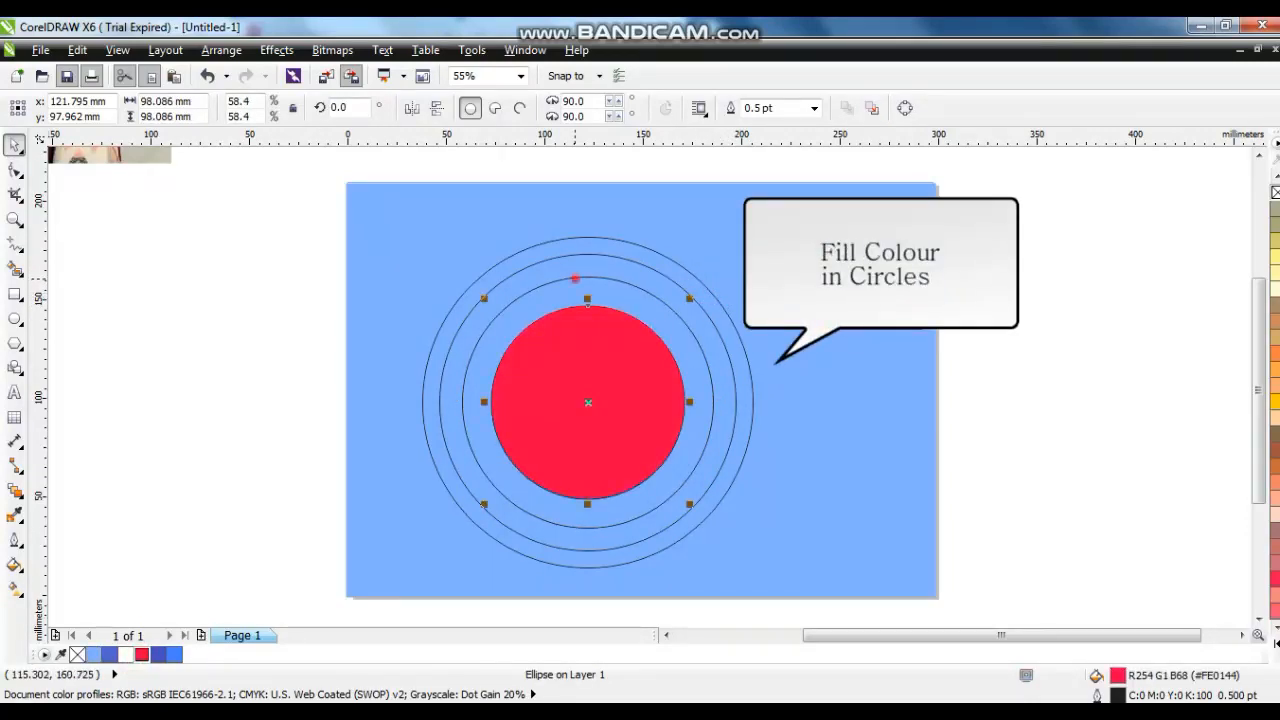
left_click(575, 278)
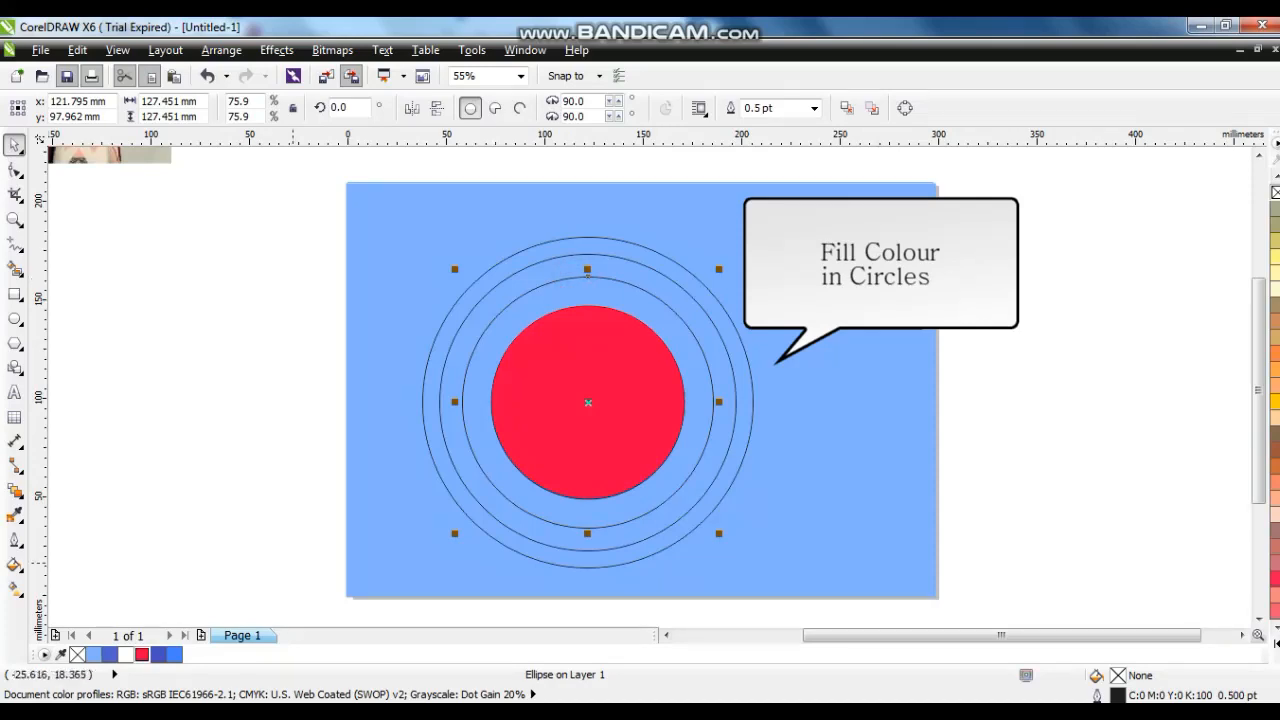
left_click(174, 654)
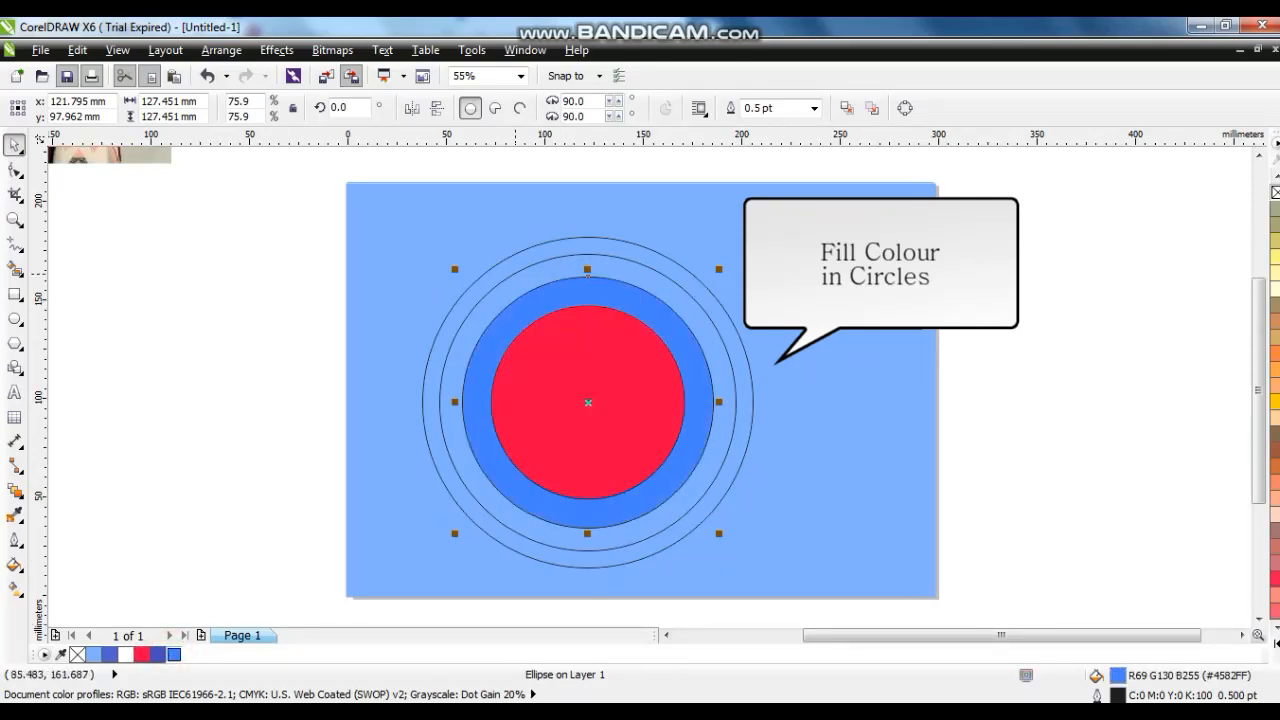
left_click(508, 271)
left_click(125, 654)
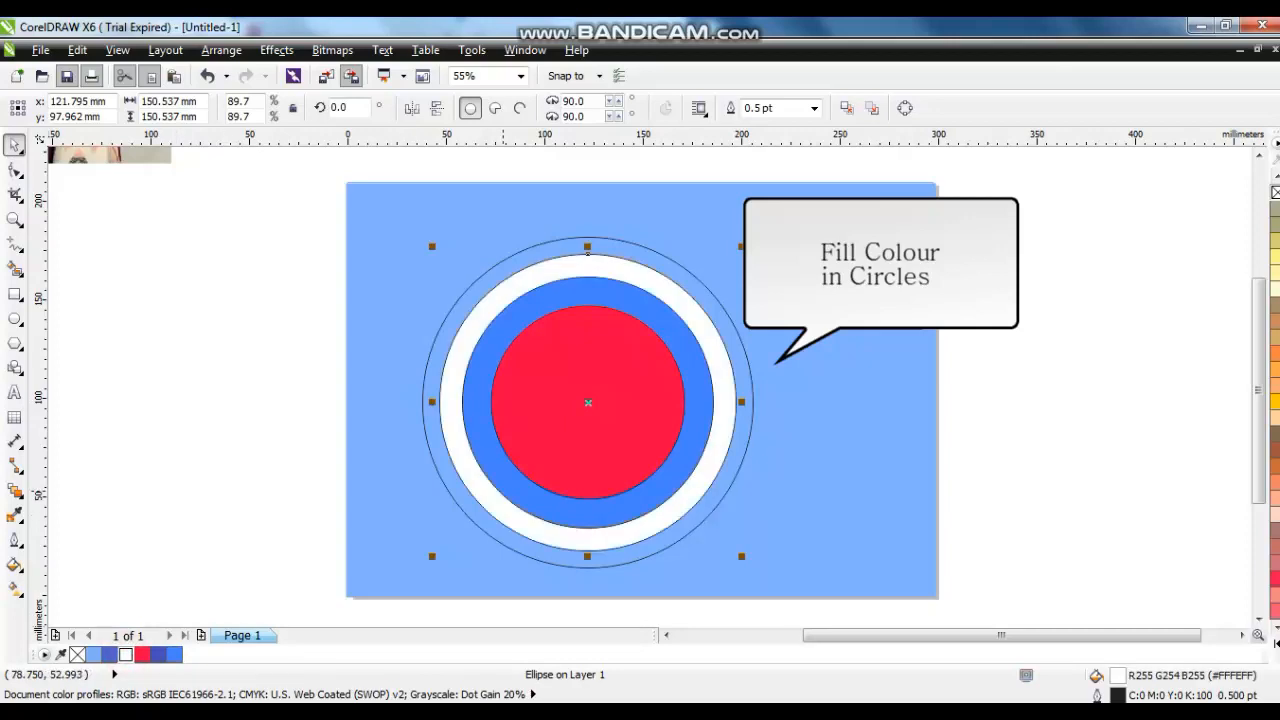
left_click(457, 514)
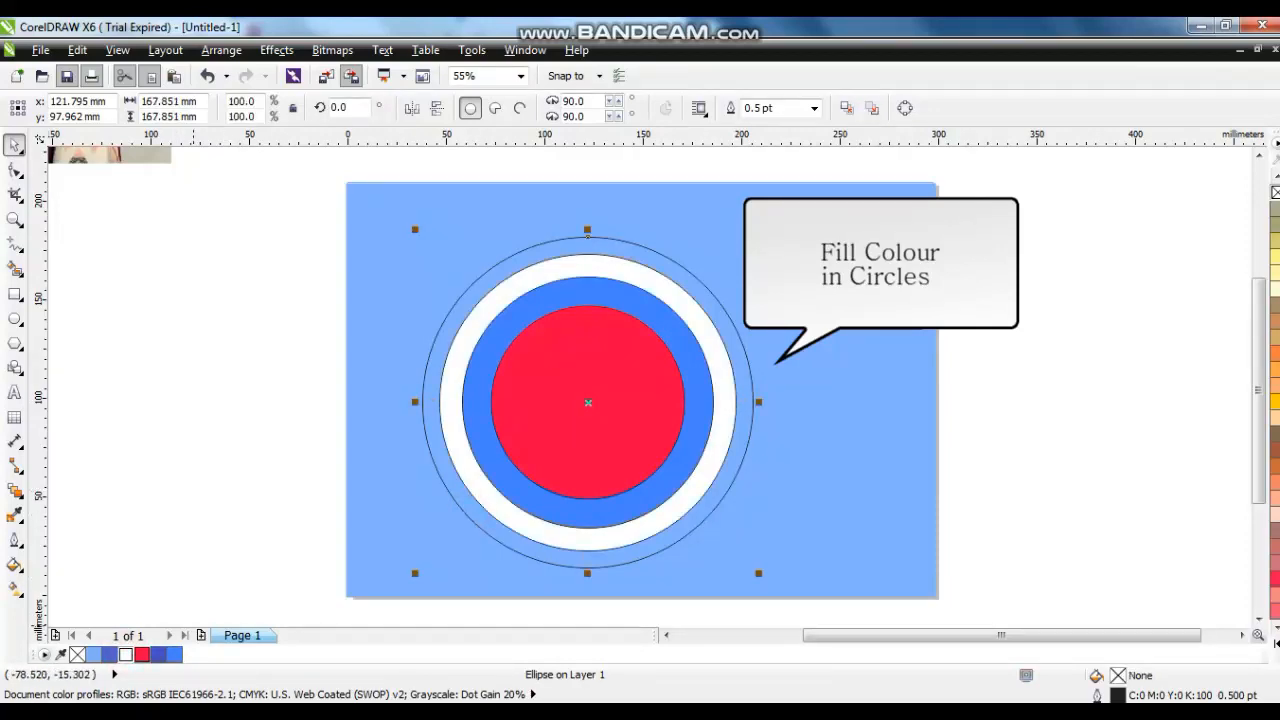
left_click(158, 654)
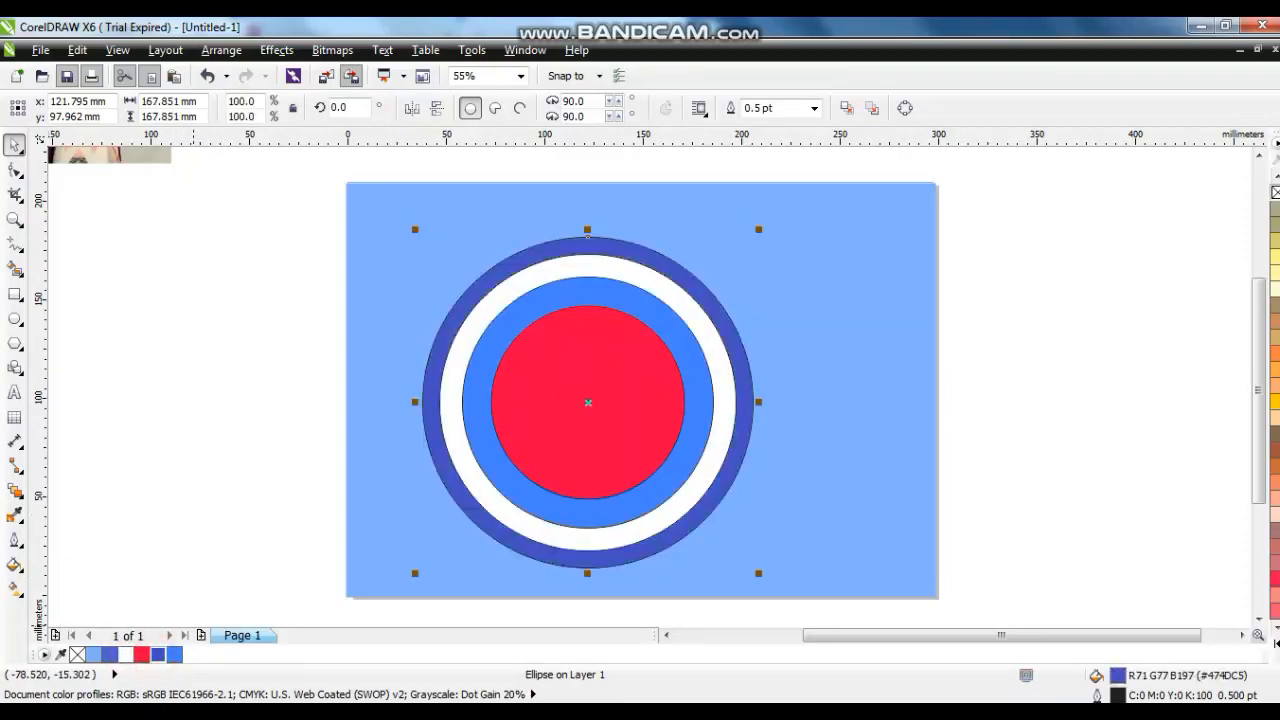
Remove the outlines of all four circles and move them down past the page's lower edge.
left_click(274, 289)
left_click_drag(271, 220, 765, 576)
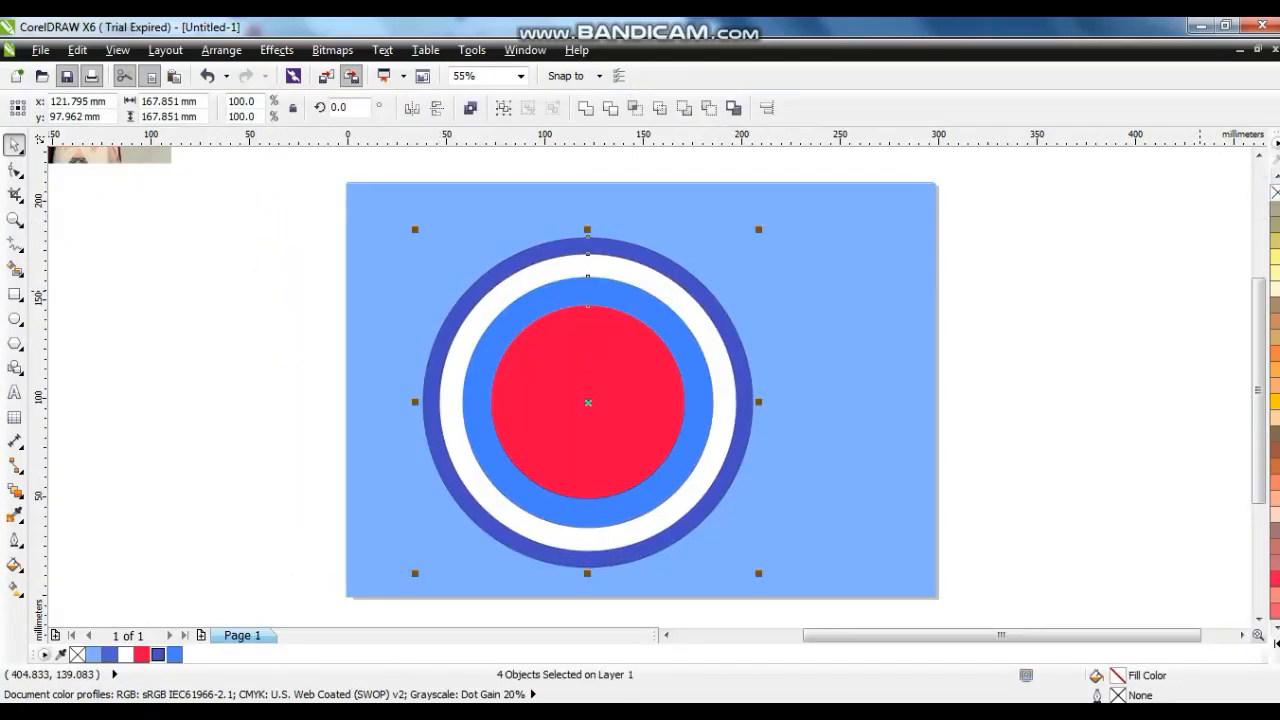
left_click_drag(620, 419, 621, 452)
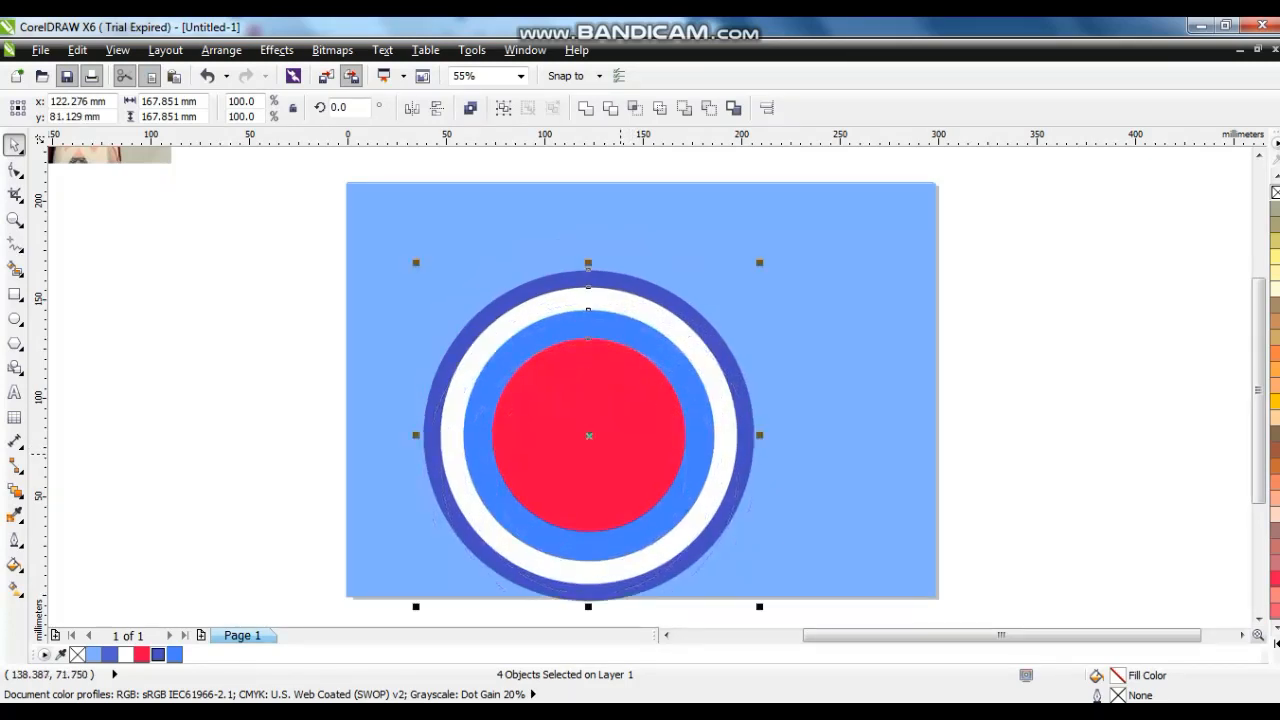
left_click_drag(619, 361, 617, 374)
PowerClip the four circles inside the light blue rectangle.
right_click(617, 374)
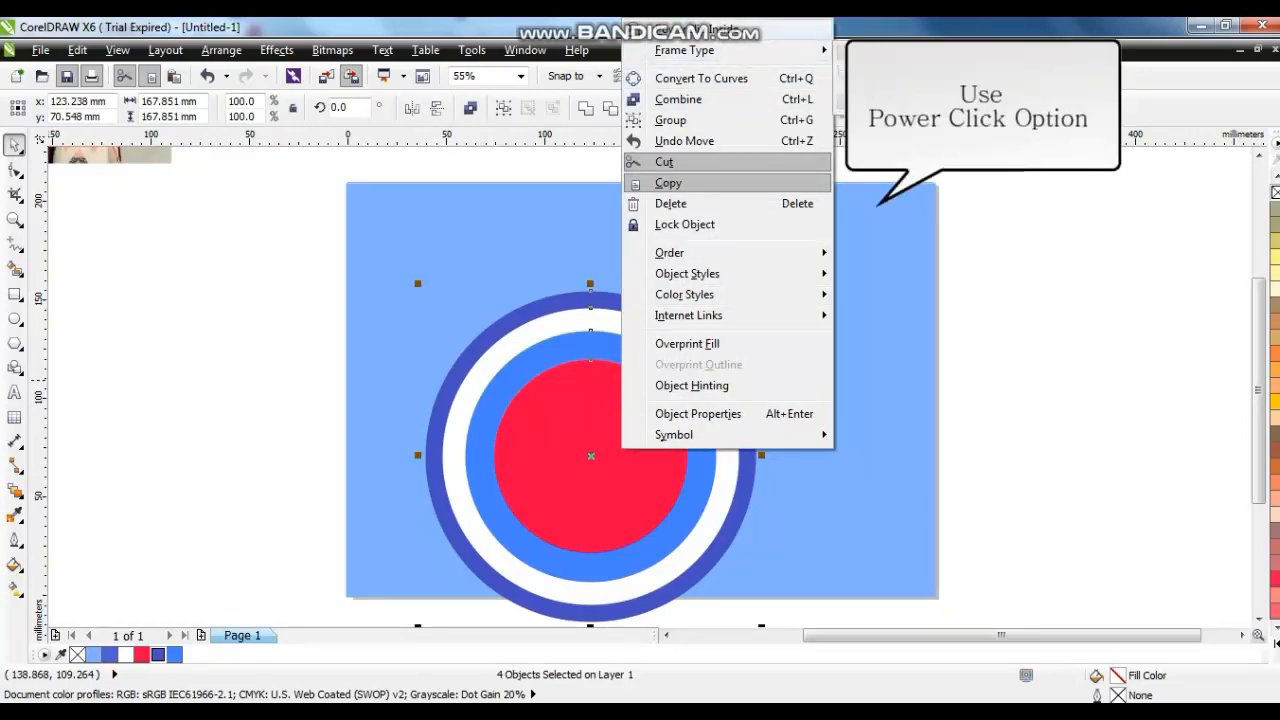
key("Escape")
left_click(709, 232)
left_click(960, 289)
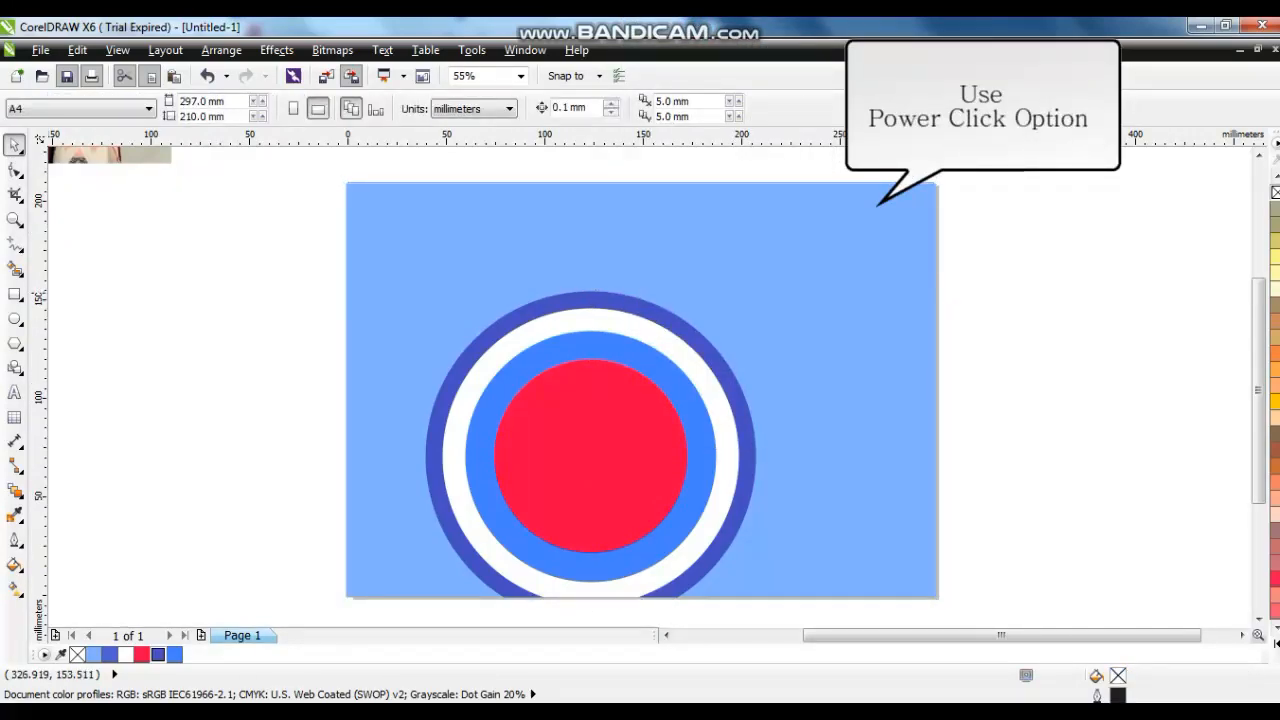
Convert the light blue rectangle to curves and extend its right side to about 345 mm on the horizontal ruler.
left_click(903, 331)
left_click(15, 170)
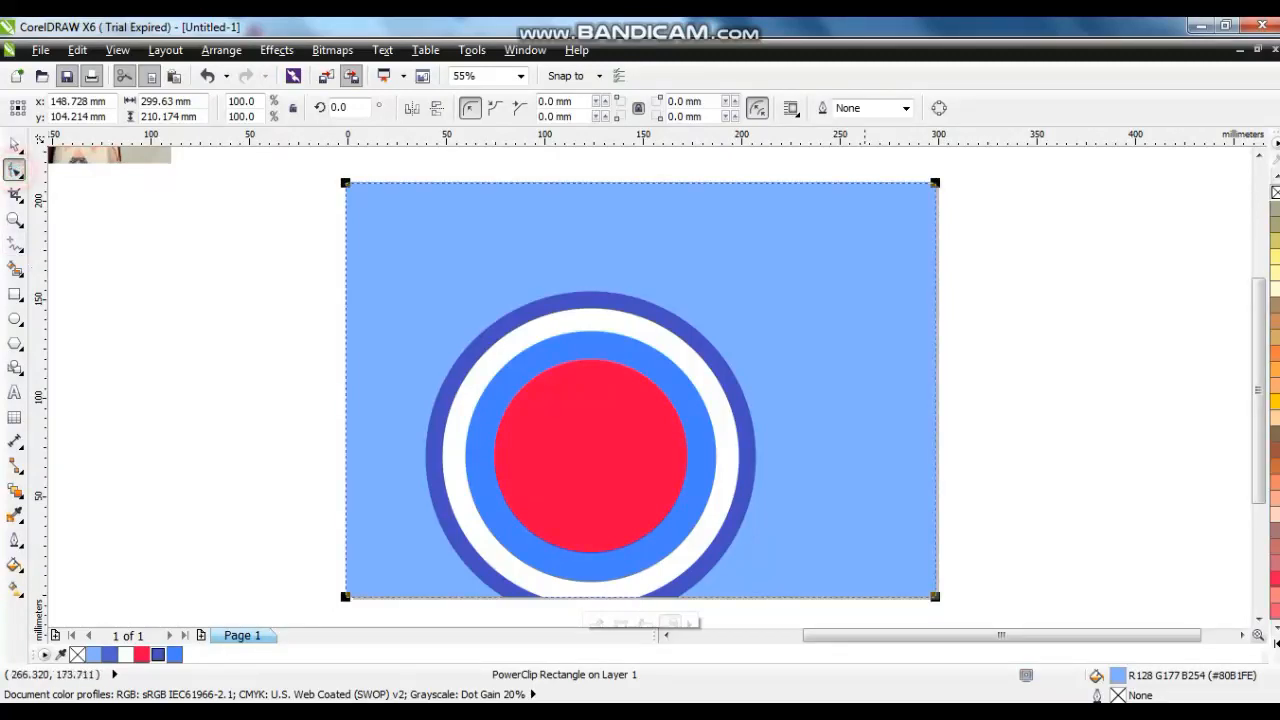
key("ctrl+q")
left_click_drag(900, 169, 1025, 597)
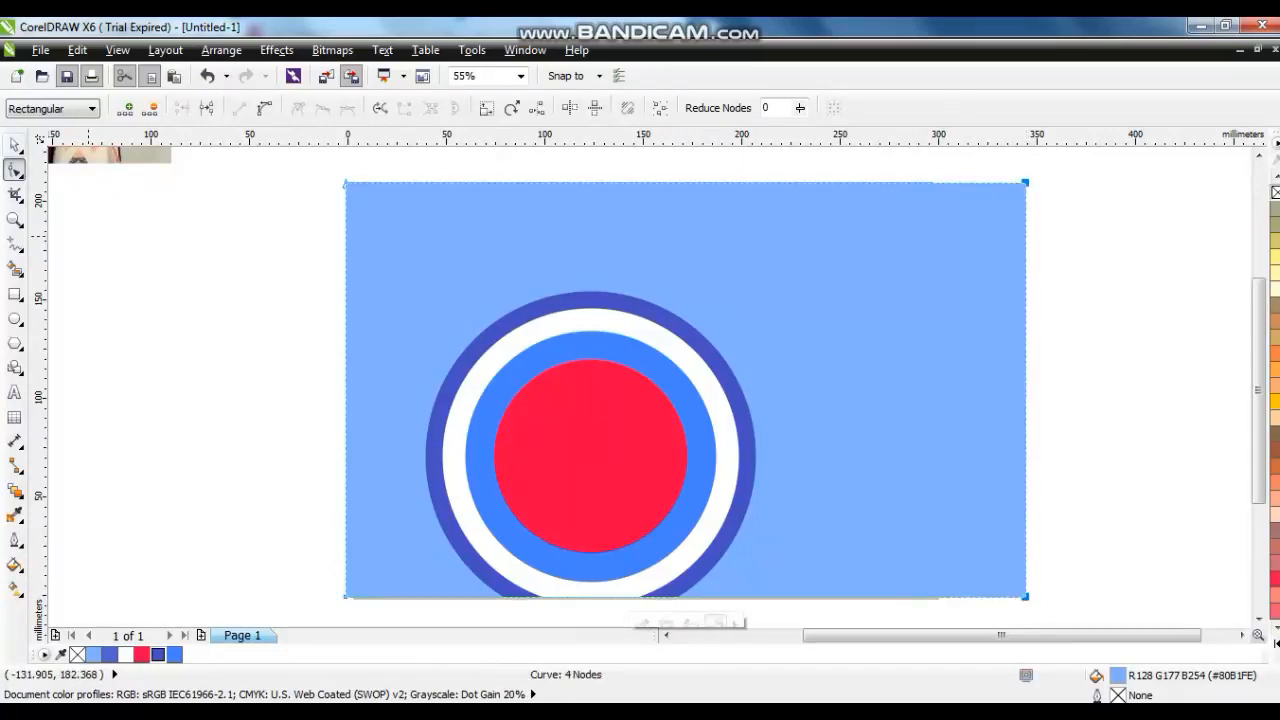
left_click(15, 145)
left_click(123, 352)
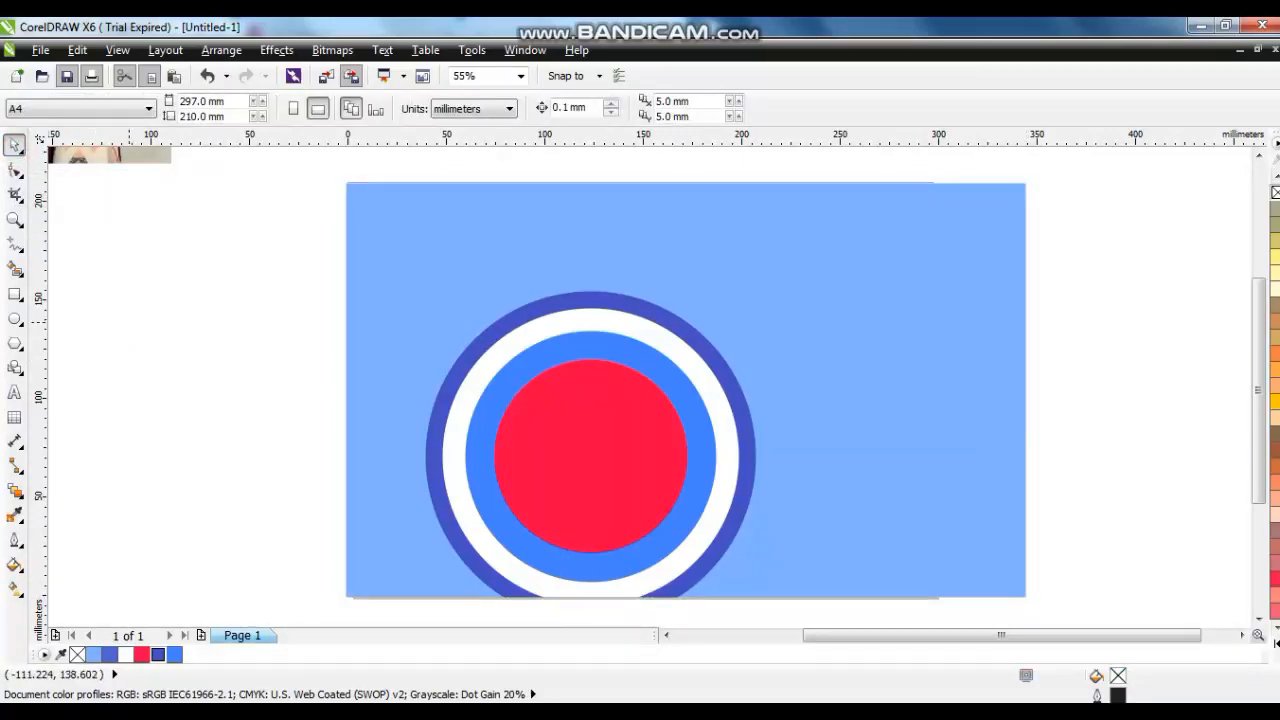
Draw a square about 42 mm wide beside the page and rotate it 45 degrees.
left_click(15, 294)
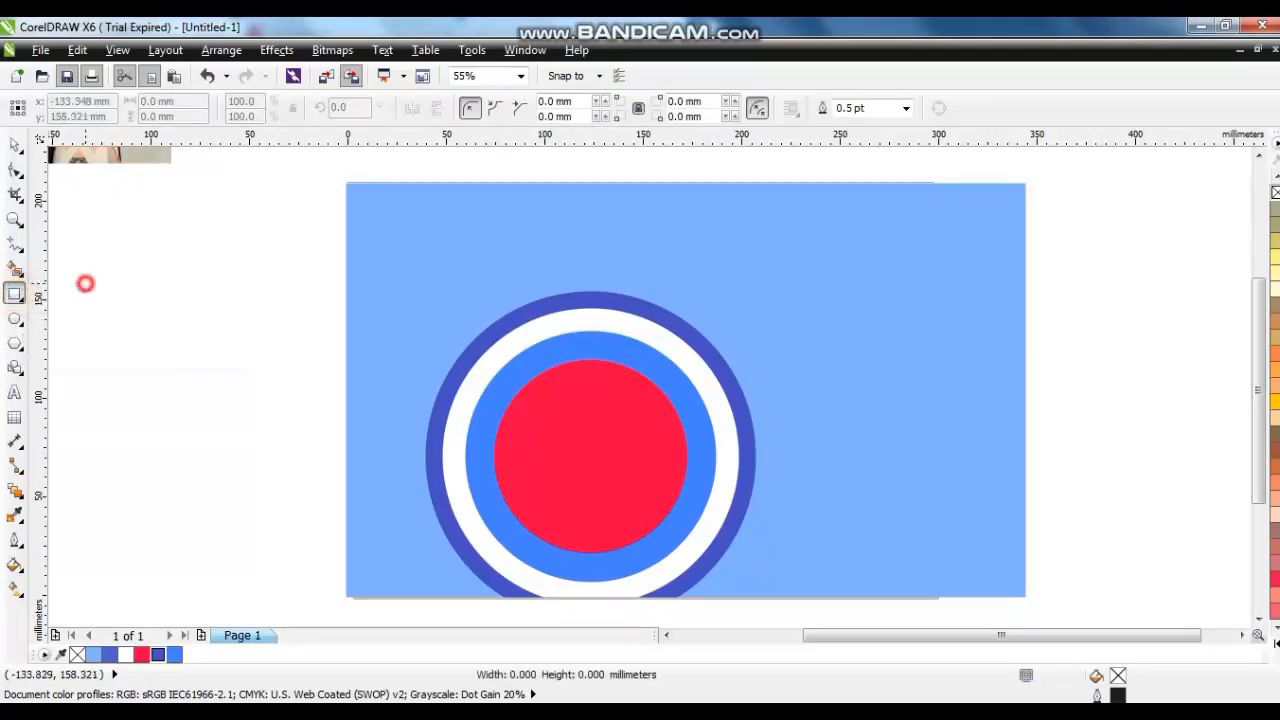
left_click_drag(86, 283, 169, 367)
left_click(15, 145)
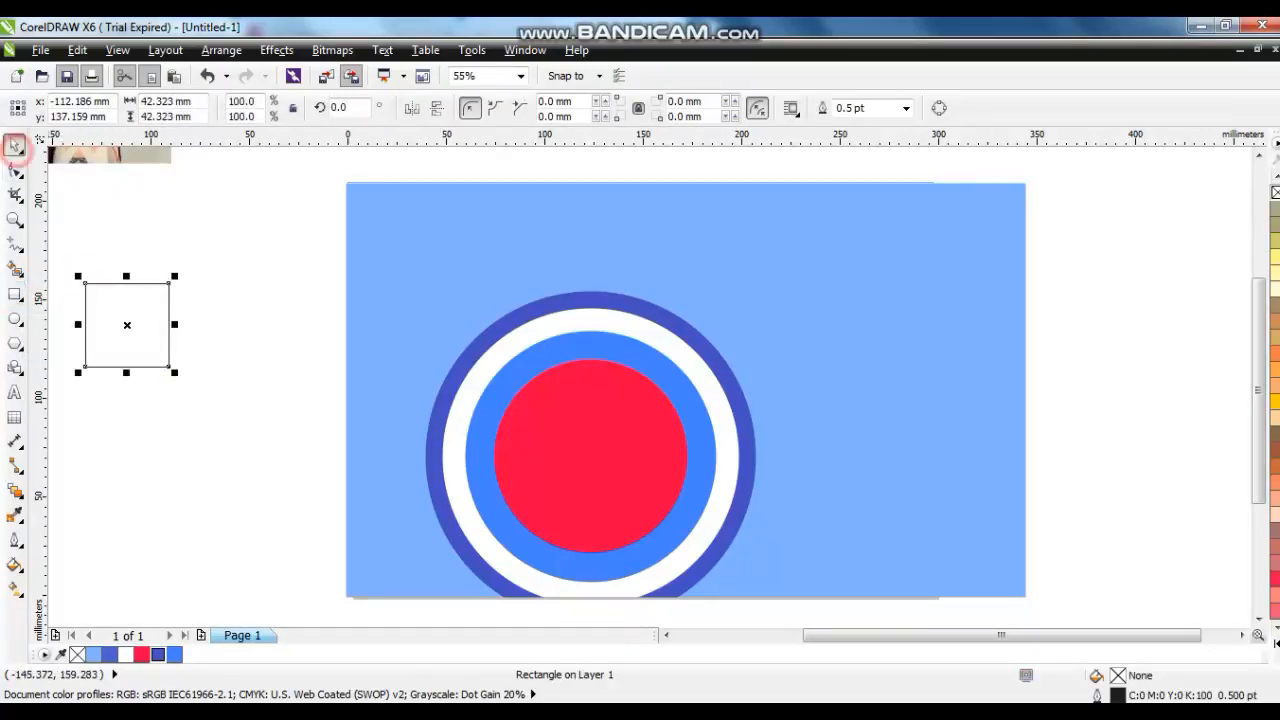
left_click(340, 107)
type("45")
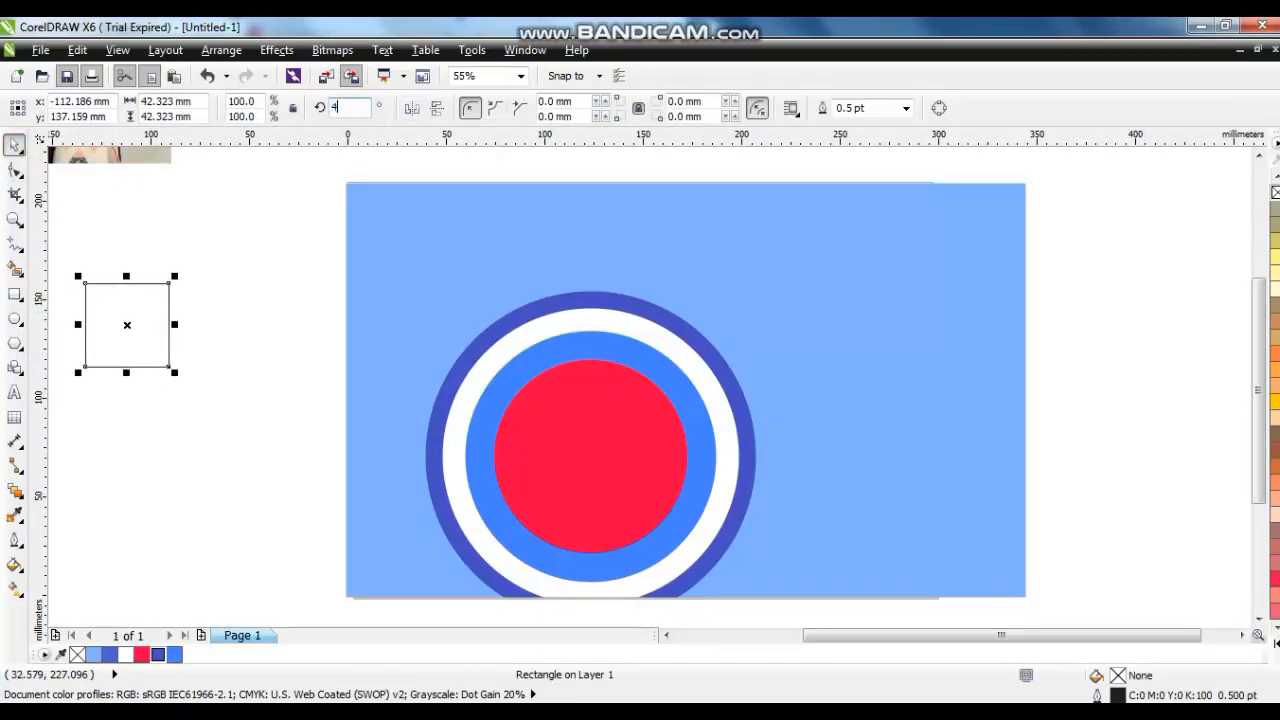
key("Return")
Add a concentric copy of the diamond scaled to about 89% and combine both into one frame.
key("shift+F2")
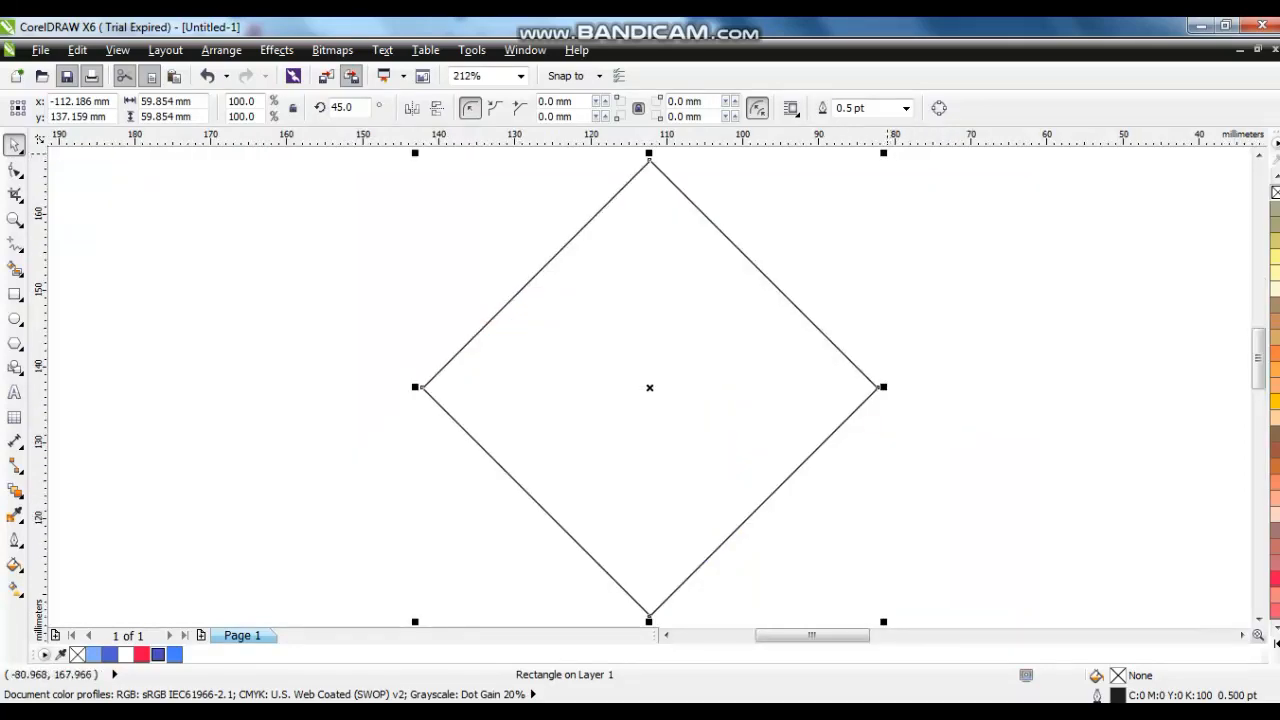
left_click_drag(884, 152, 858, 178)
right_click(858, 178)
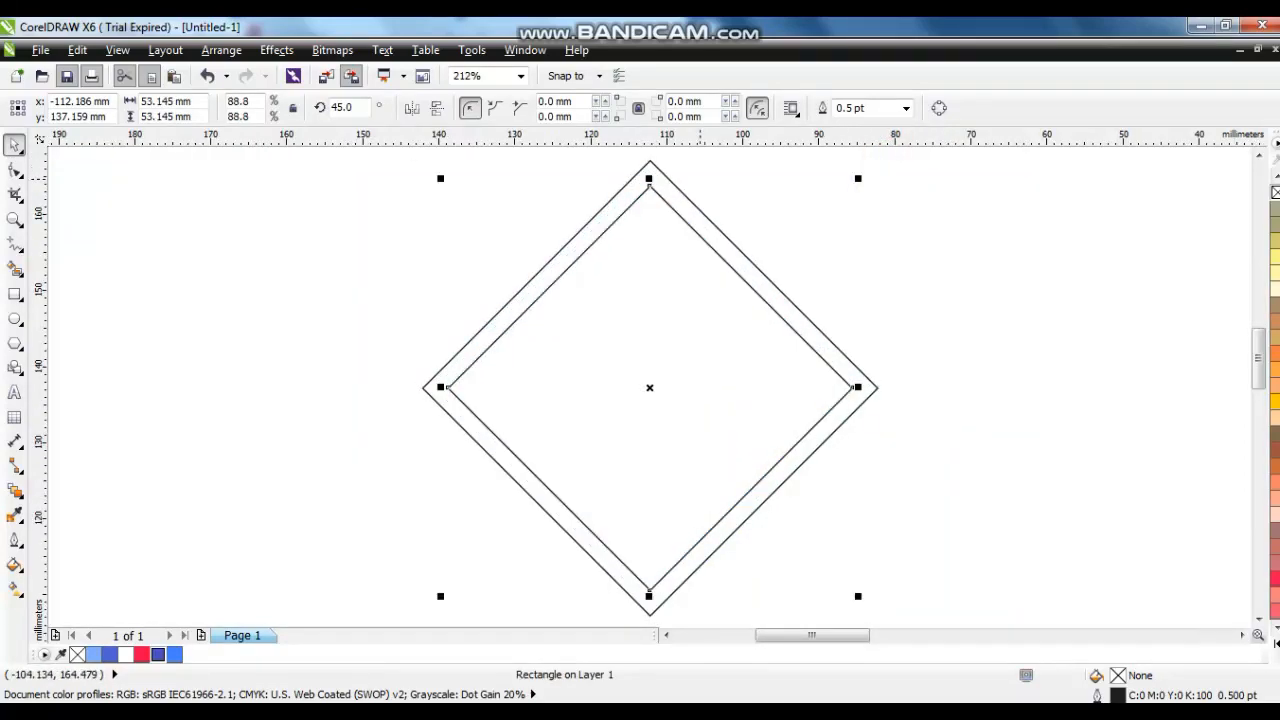
left_click(650, 163, "shift")
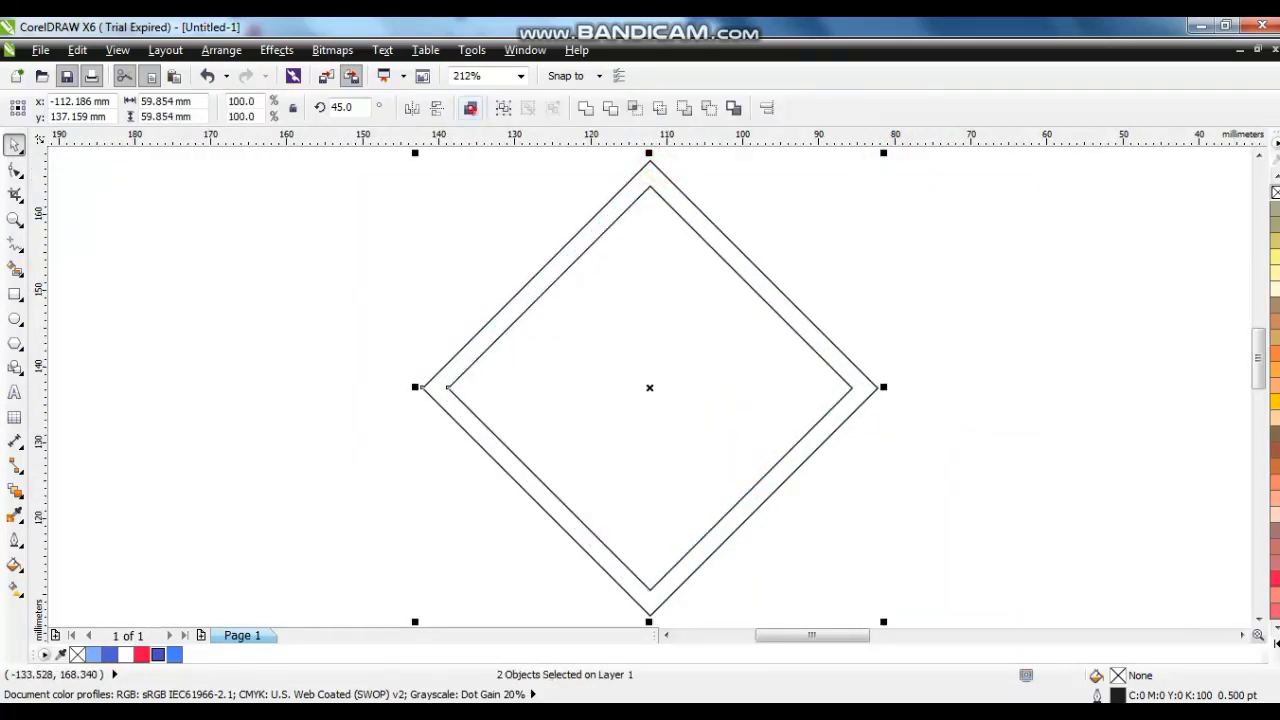
left_click(470, 108)
left_click(332, 304)
Trim off the diamond frame's lower part with a rectangle about 75 mm wide, and delete that rectangle.
left_click(15, 294)
mouse_move(366, 304)
left_mouse_down()
mouse_move(755, 525)
mouse_move(929, 551)
mouse_move(933, 596)
left_mouse_up()
left_click(15, 145)
left_click(715, 212, "shift")
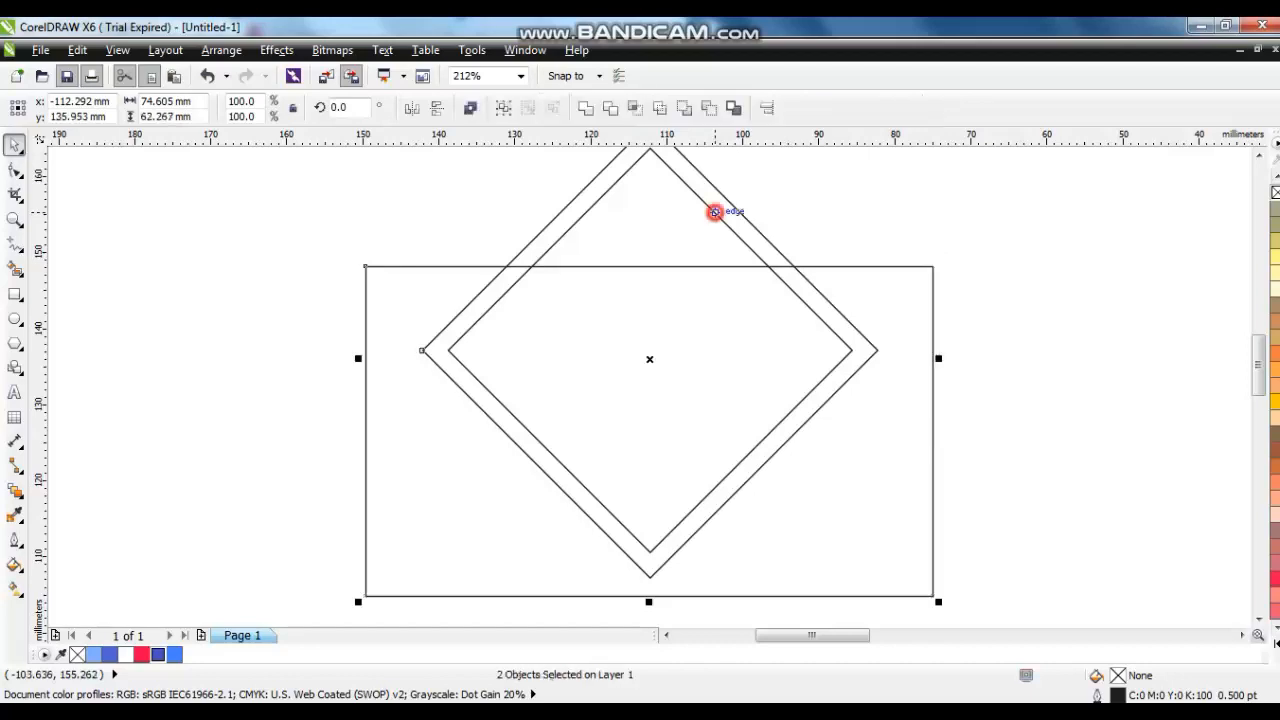
left_click(610, 107)
left_click(905, 222)
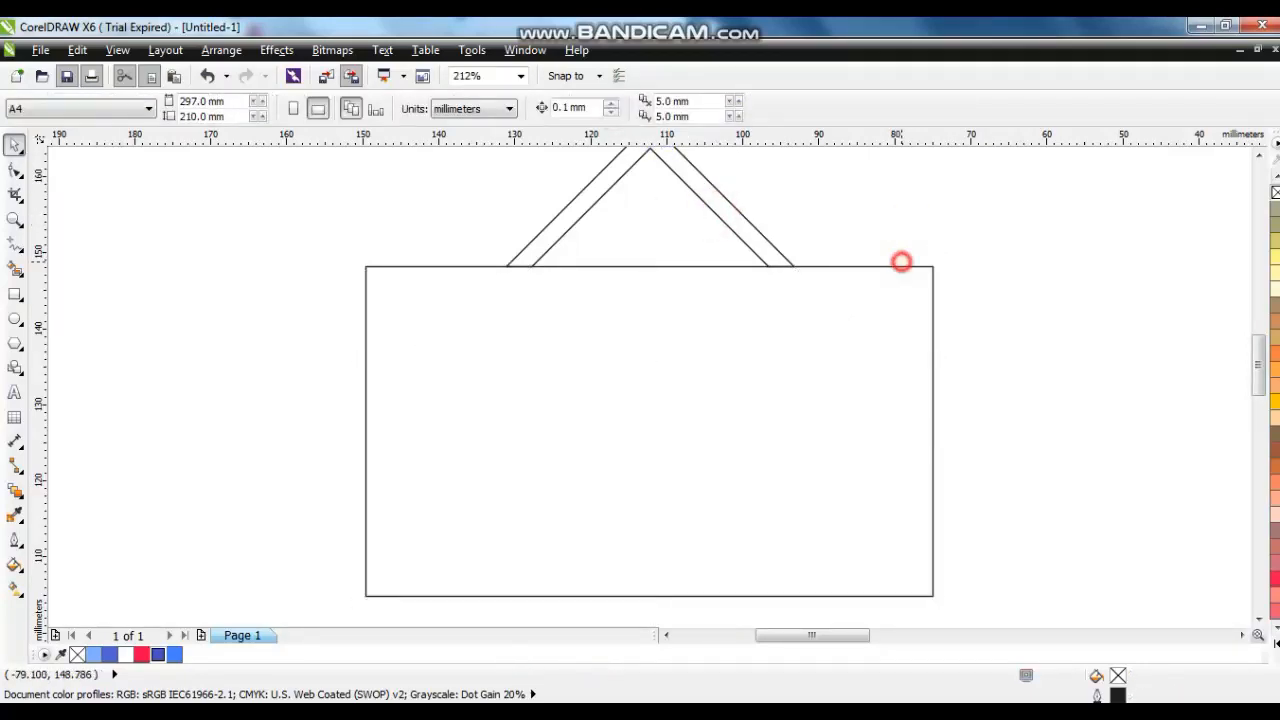
left_click(906, 266)
key("Delete")
Duplicate the remaining chevron about 12 mm below itself and repeat the copy to make three stacked chevrons.
left_click(757, 251)
scroll(757, 251, "down", 2)
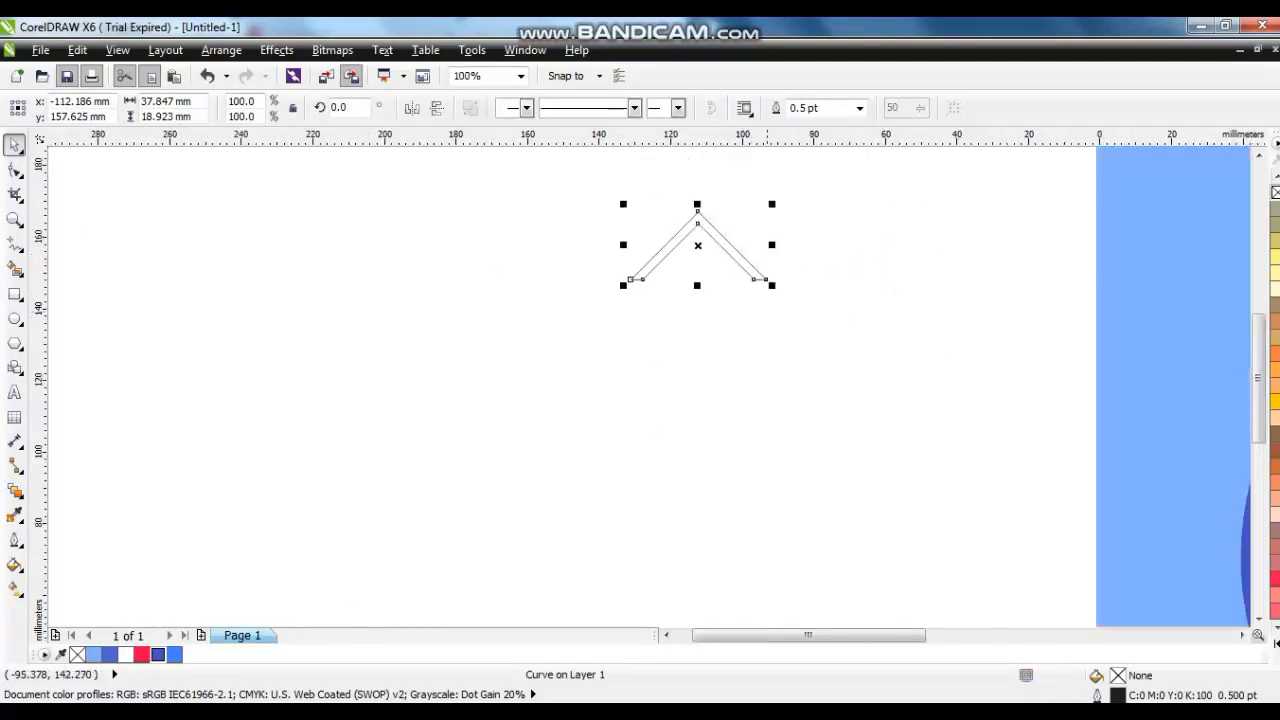
left_click_drag(697, 244, 697, 284)
right_click(697, 284)
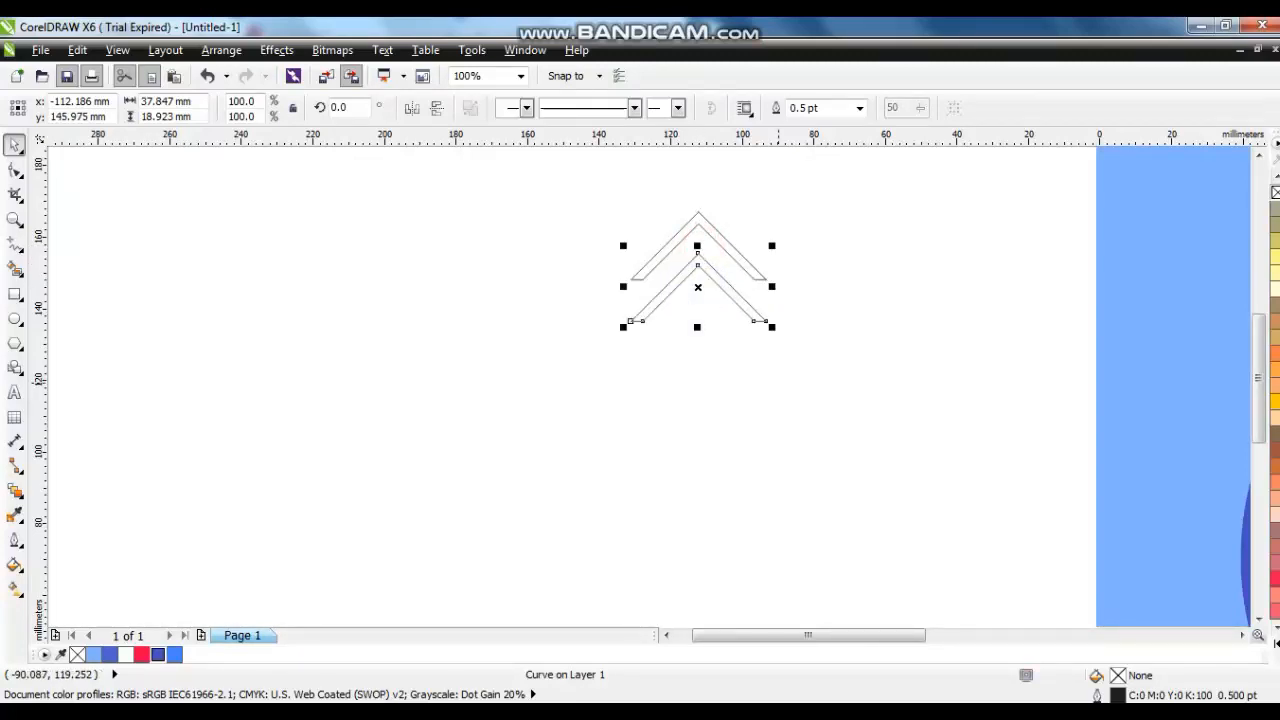
key("ctrl+r")
Rotate the three chevrons together by 90 degrees so they point left, keeping all three selected.
left_click_drag(859, 421, 594, 191)
left_click(699, 288)
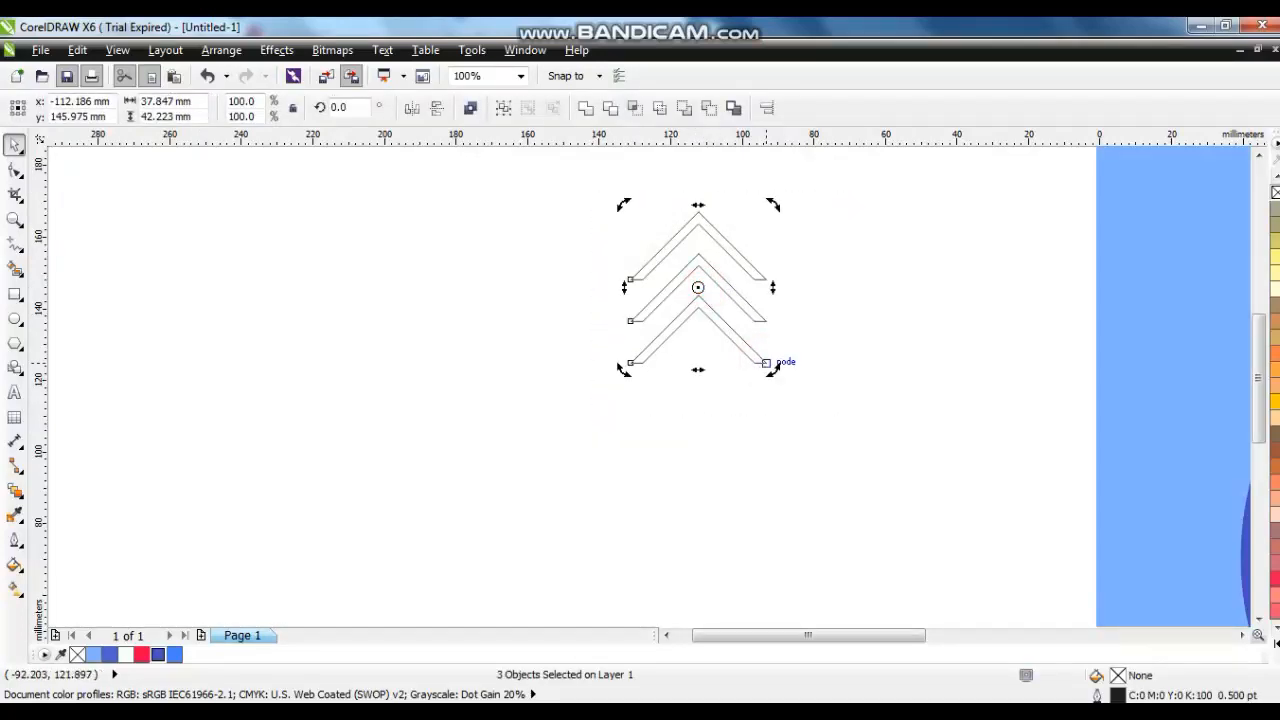
left_click_drag(772, 367, 511, 394)
left_click(788, 214)
left_click(700, 291)
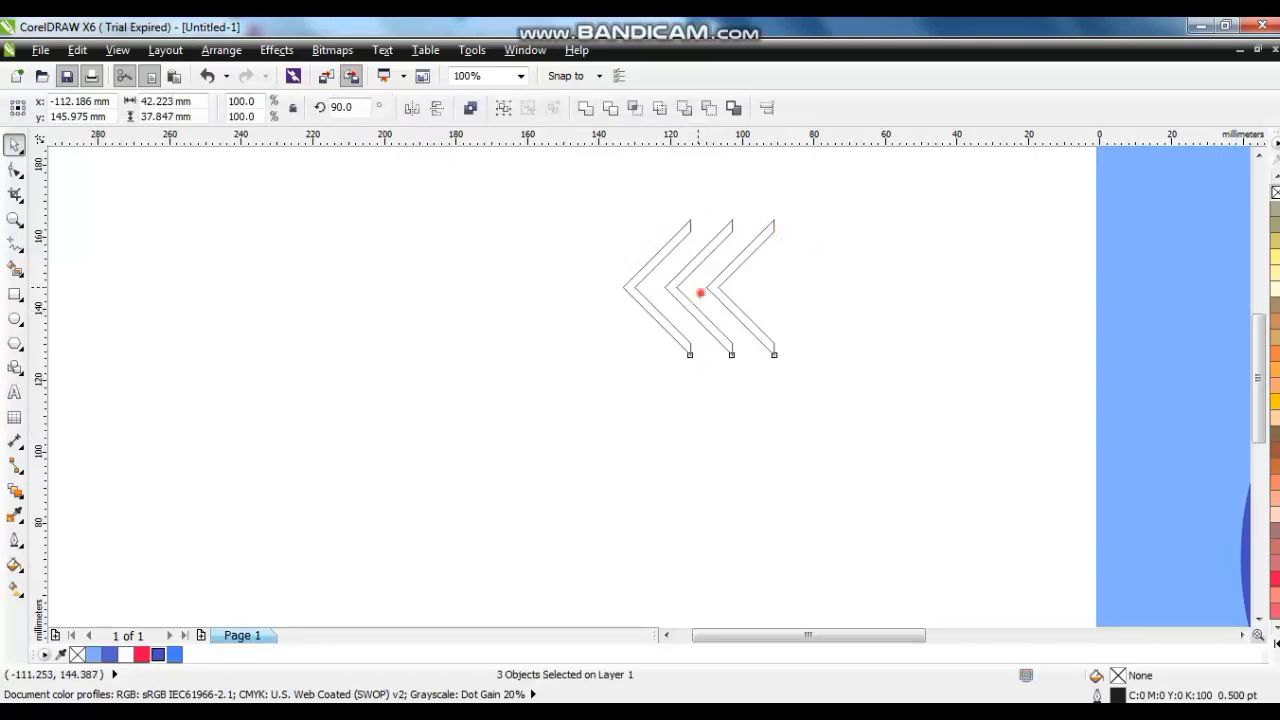
left_click(783, 365)
left_click_drag(809, 391, 574, 190)
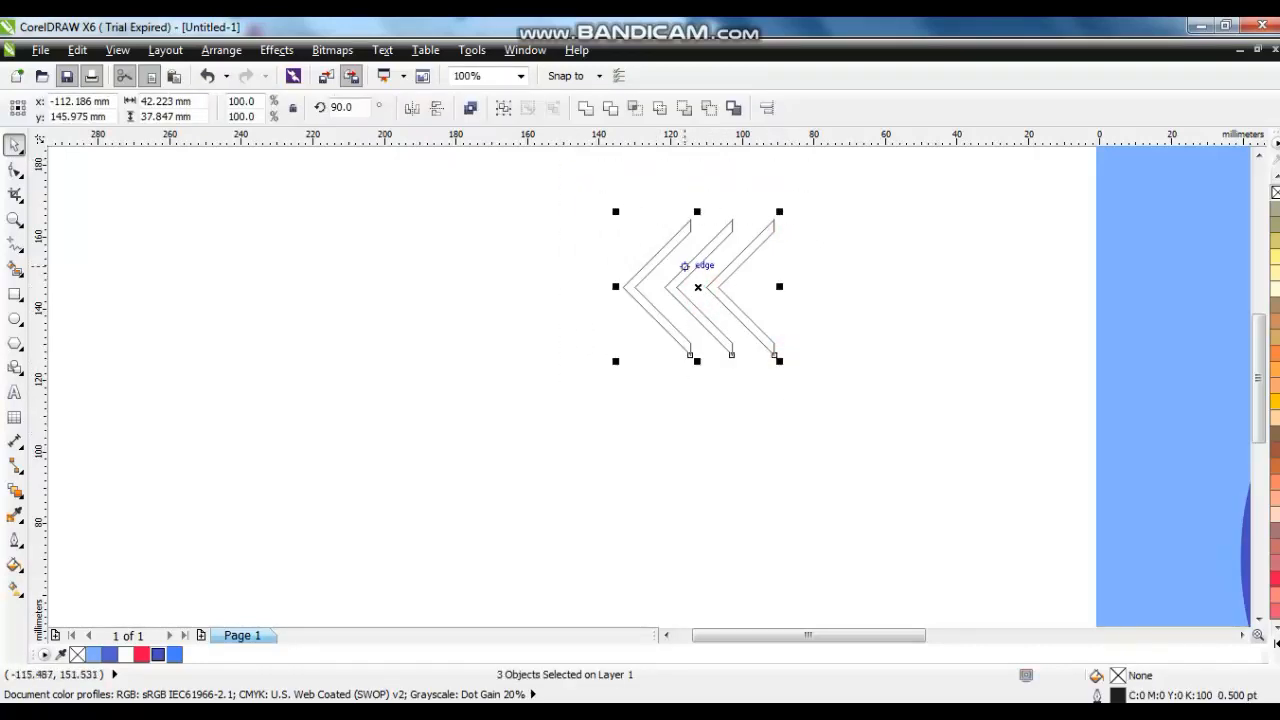
Rotate the three selected chevrons to 110 degrees so they tilt.
left_click(701, 292)
mouse_move(779, 362)
left_mouse_down()
mouse_move(770, 355)
mouse_move(774, 365)
left_mouse_up()
key("F4")
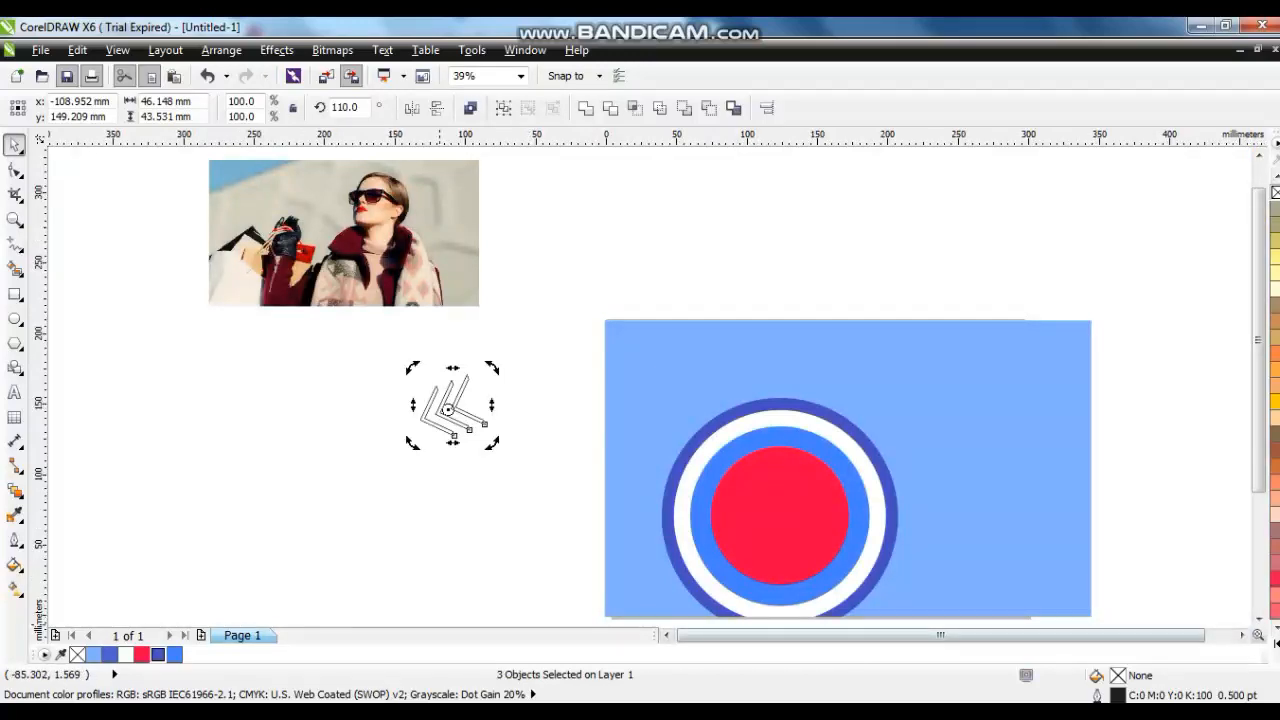
Fill the three chevrons white with no outline and move them onto the upper-right area of the blue background.
left_click(125, 654)
left_click(450, 412)
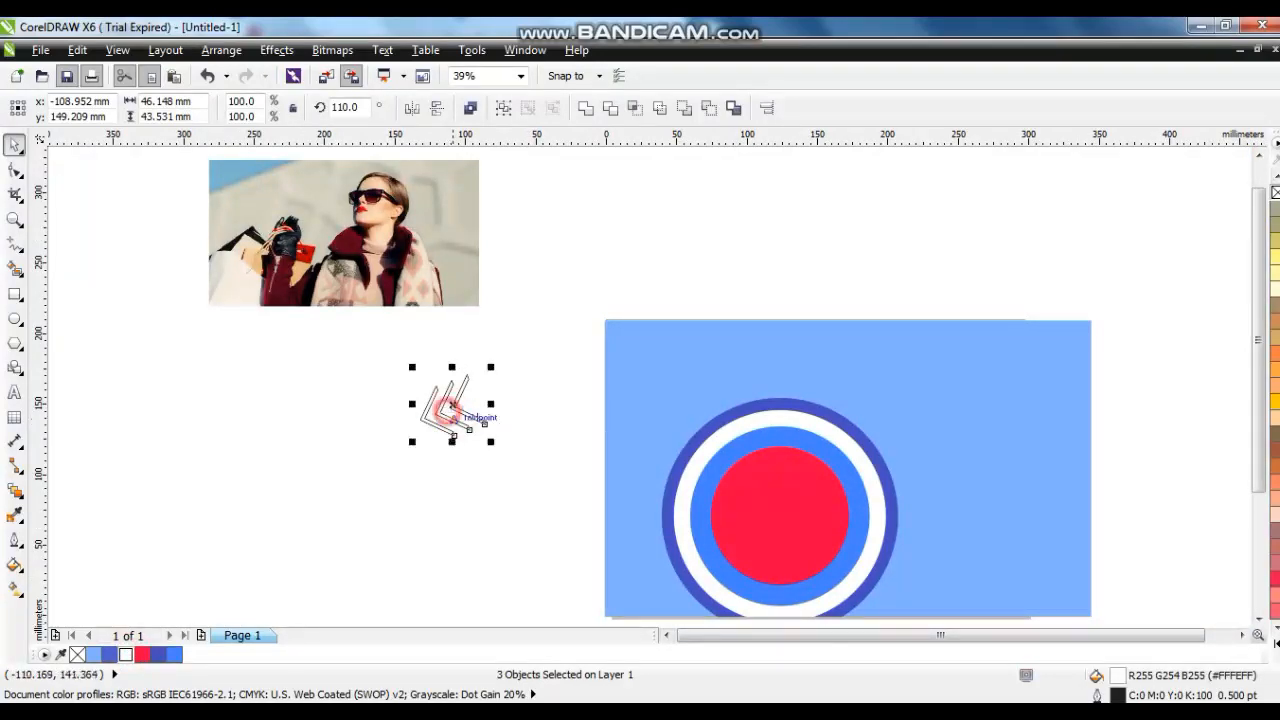
left_click_drag(450, 412, 986, 392)
right_click(1275, 192)
Duplicate the white chevrons about 2.3 mm below themselves and fill the copies black.
key("shift+F2")
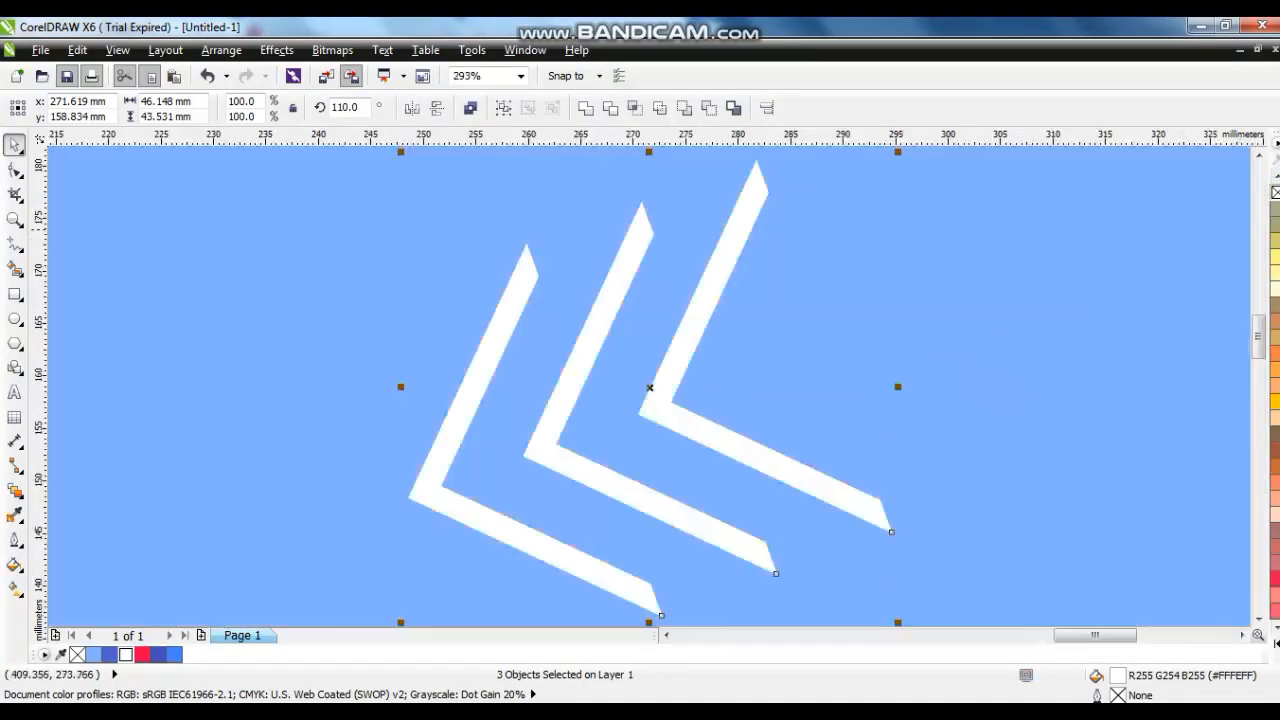
left_click_drag(686, 425, 686, 449)
right_click(686, 449)
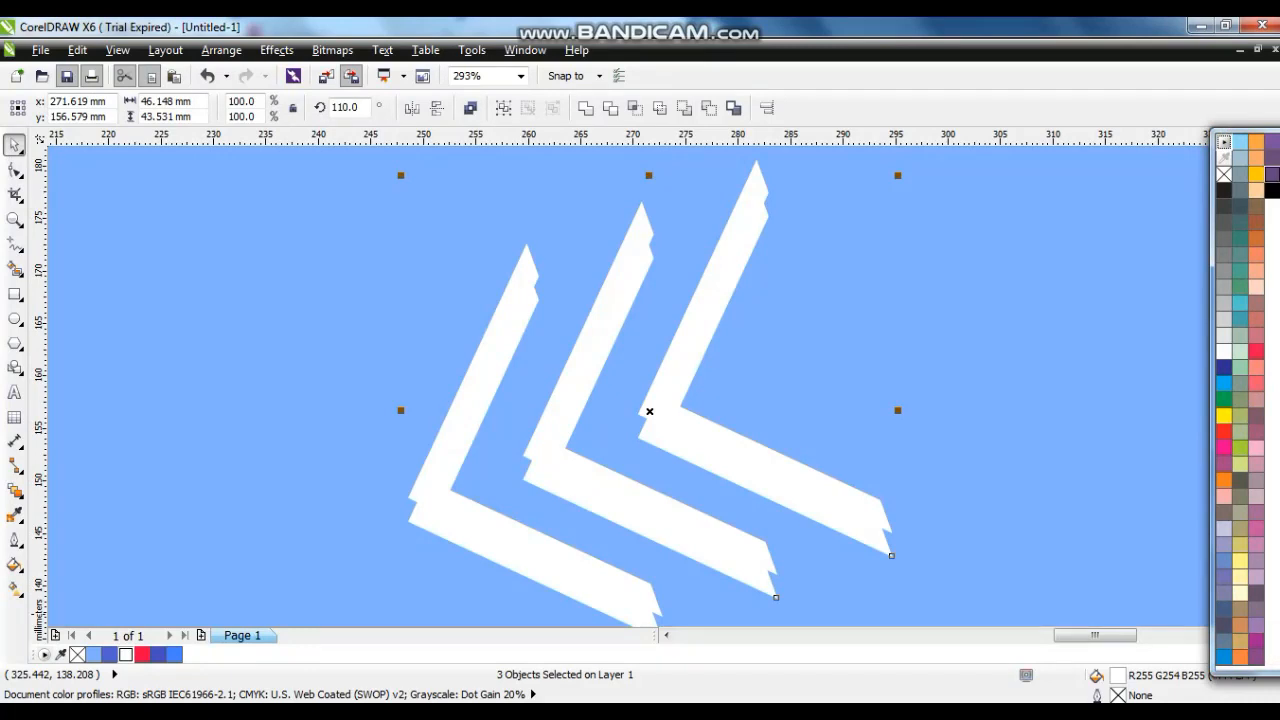
left_click(1272, 190)
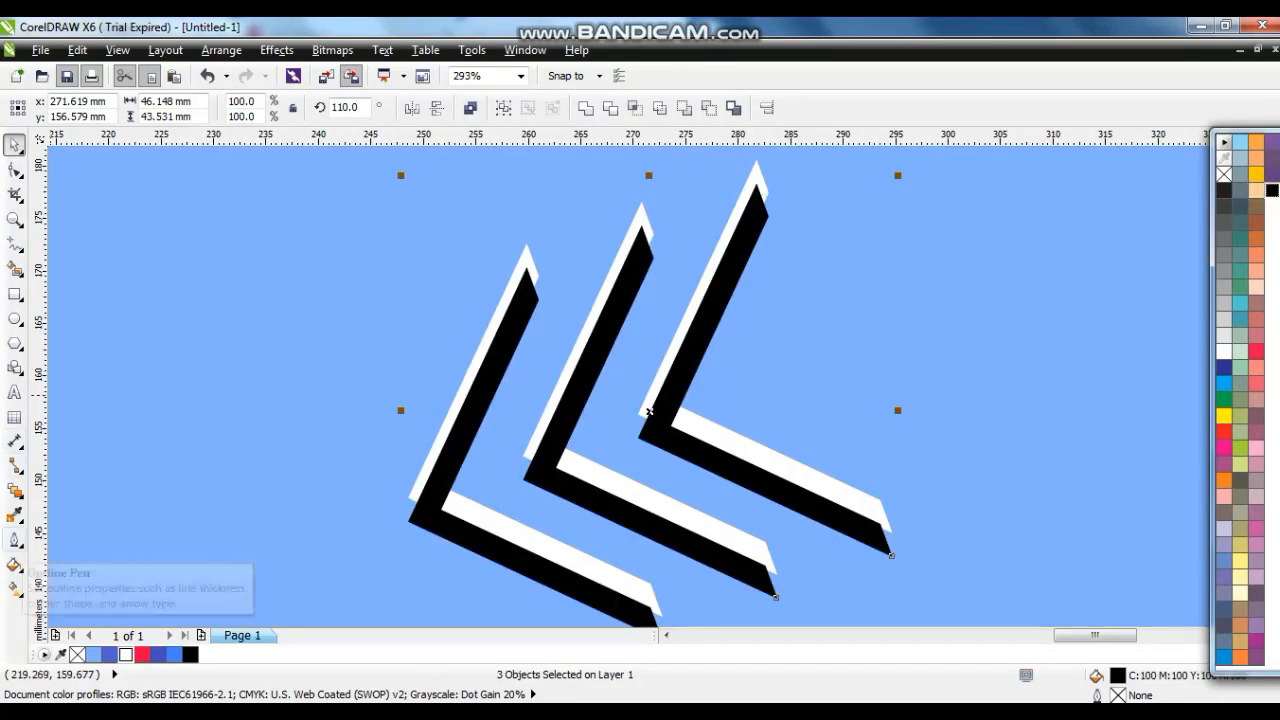
Apply a uniform transparency of 71 to the black chevron copies.
left_click(15, 490)
left_click(58, 612)
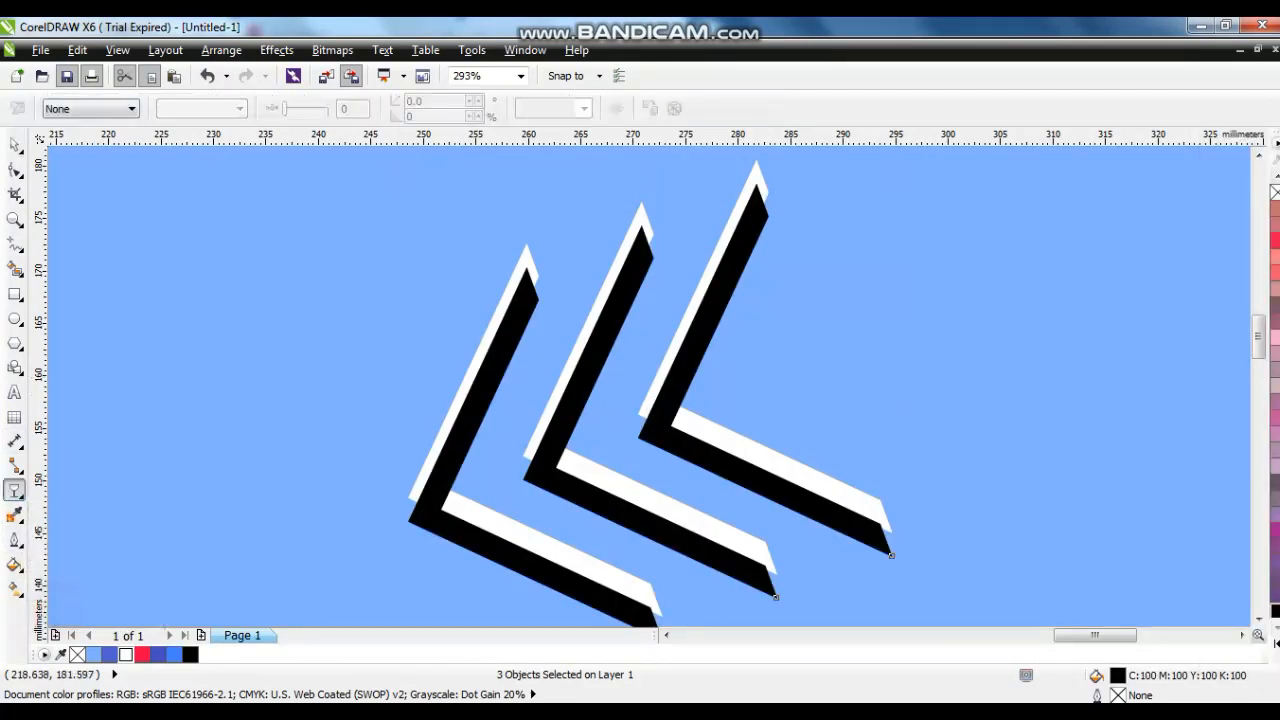
left_click(90, 108)
left_click(70, 136)
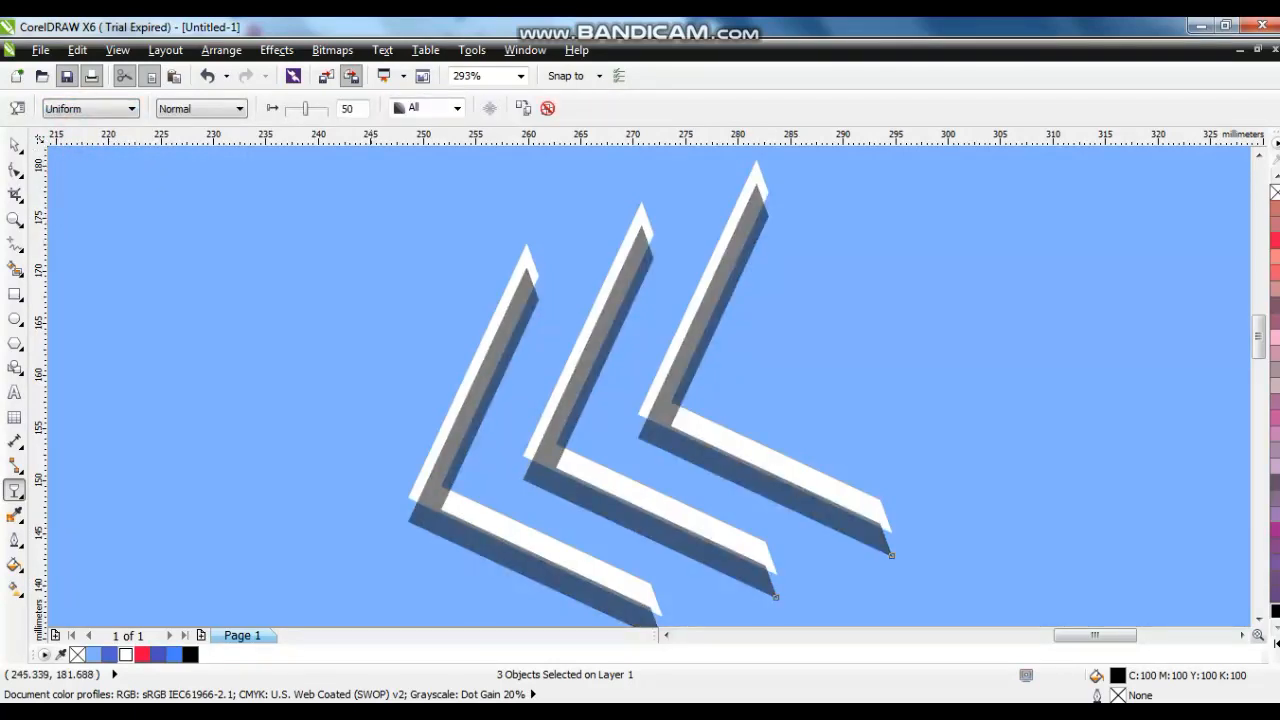
left_click_drag(306, 108, 316, 108)
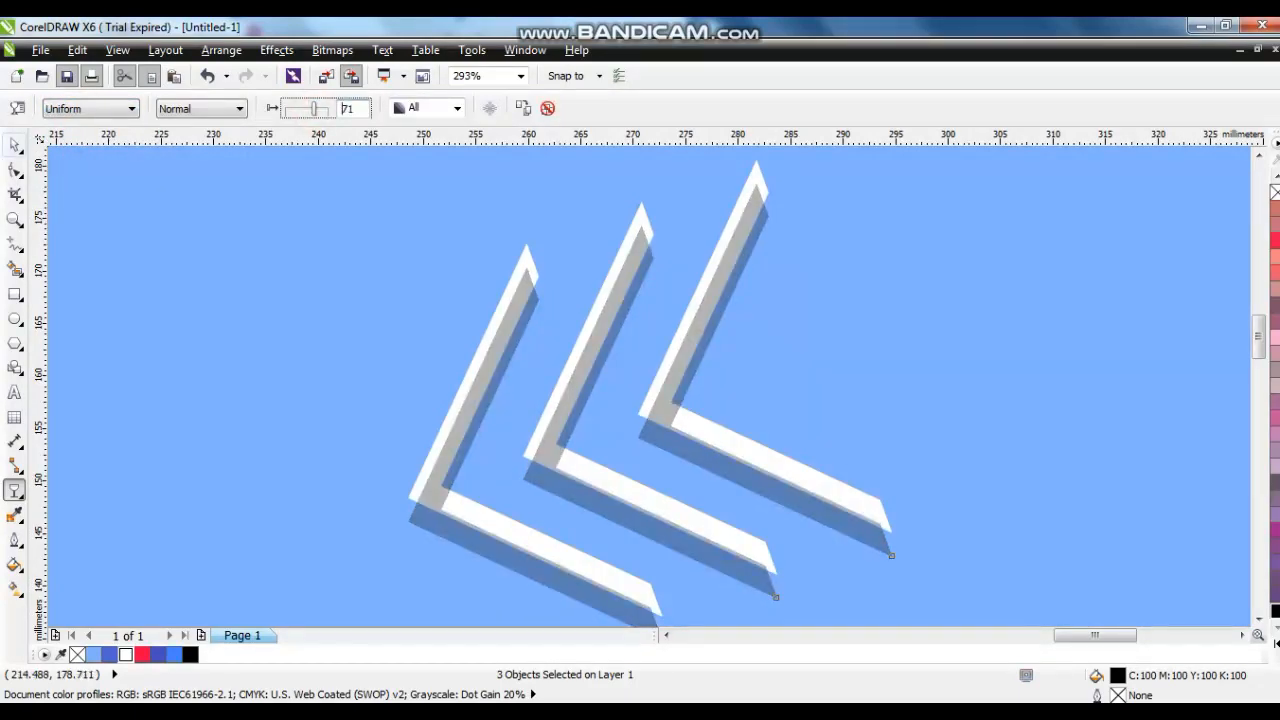
Place the transparent chevrons behind the white ones as a shadow, shifted slightly down and to the right.
left_click(14, 145)
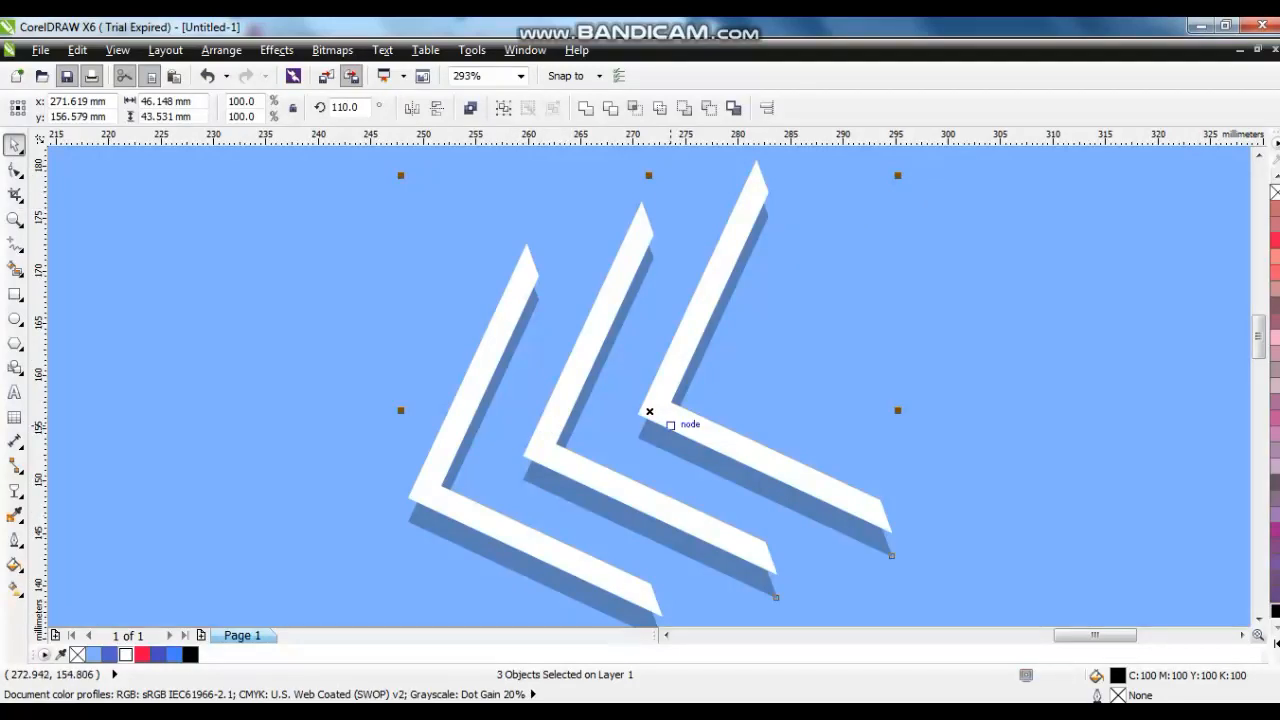
left_click_drag(650, 409, 664, 446)
left_click(852, 377)
key("F4")
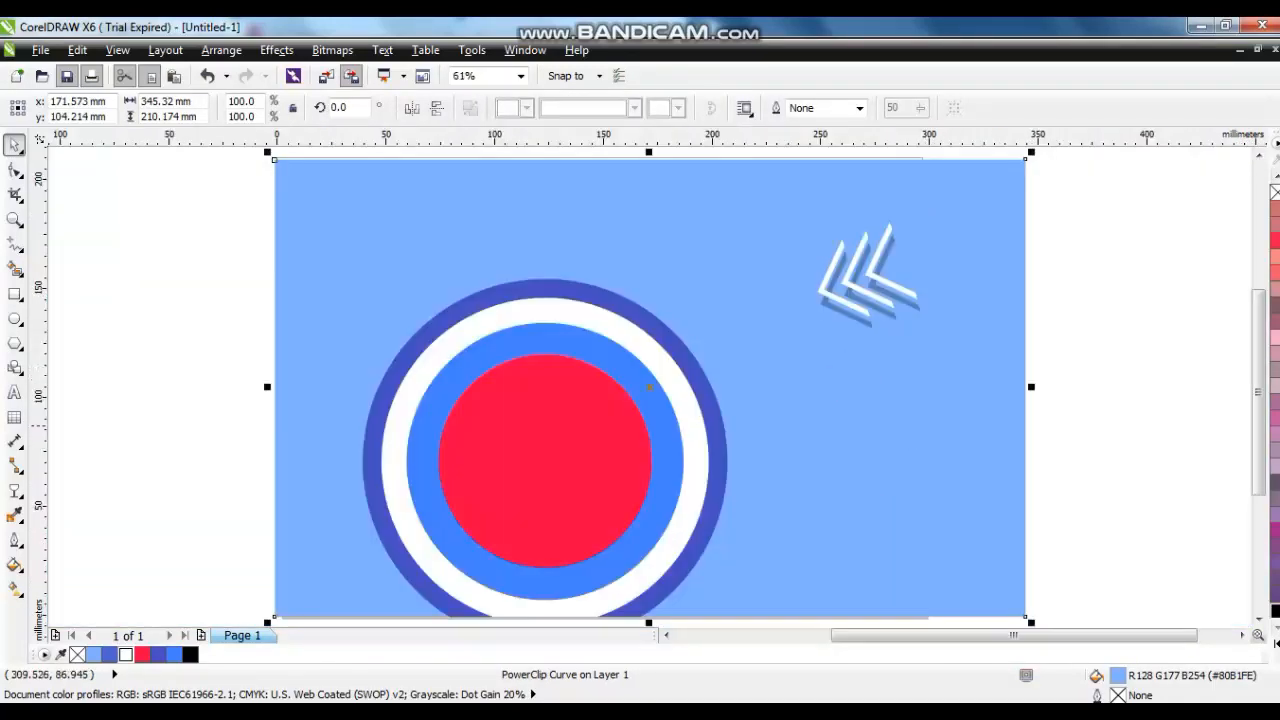
key("Escape")
left_click(1128, 411)
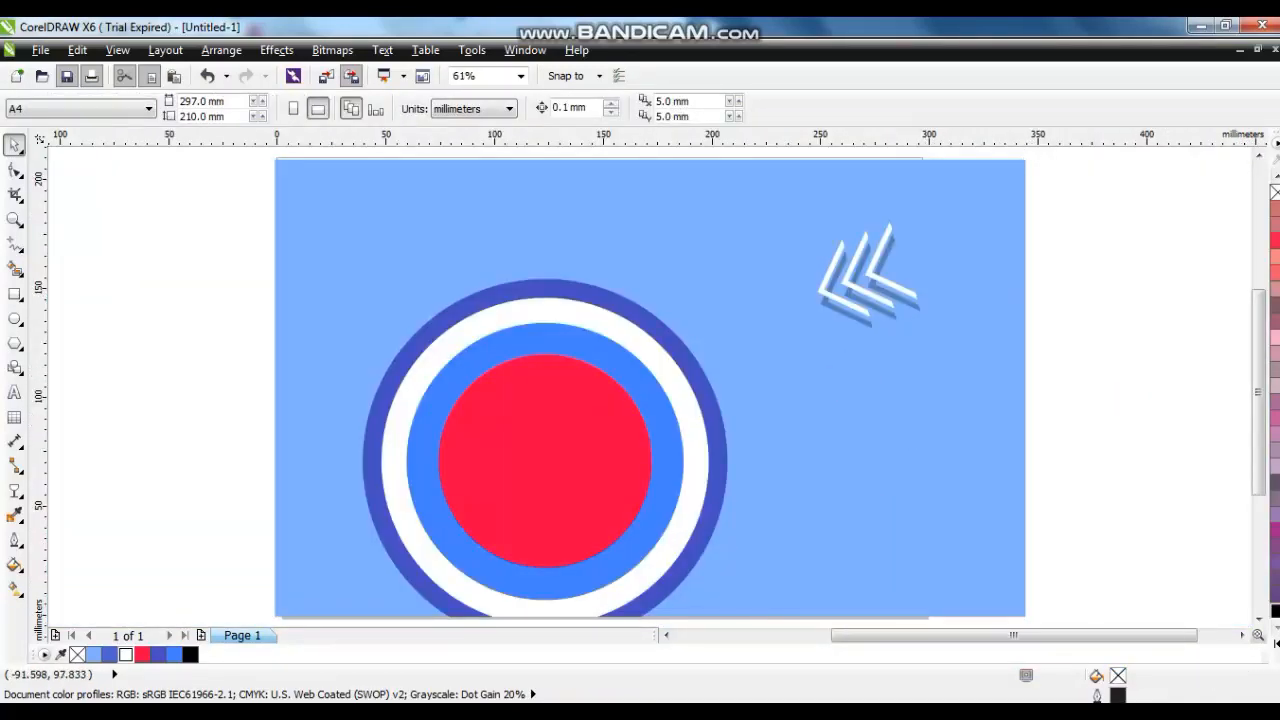
Add the two-line text "SALE" and "OFFER" left of the page and set its font to Arial Black.
left_click(14, 392)
left_click(127, 380)
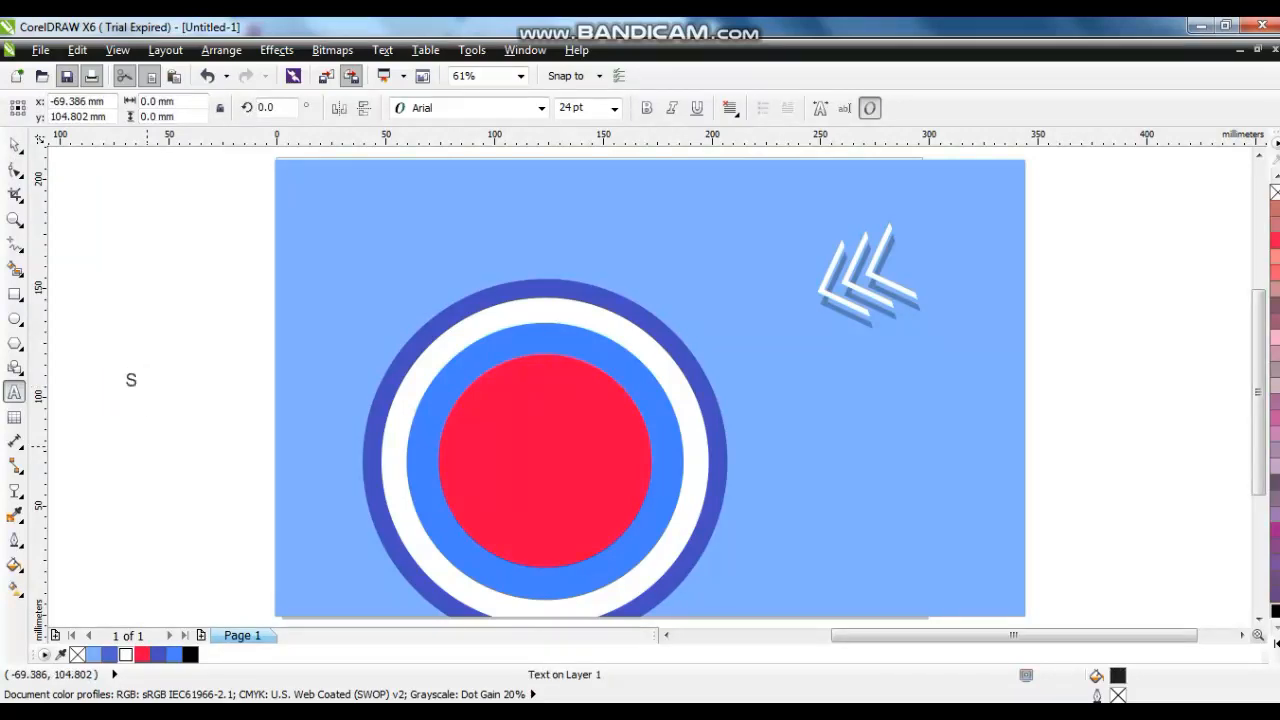
type("SALE")
key("Return")
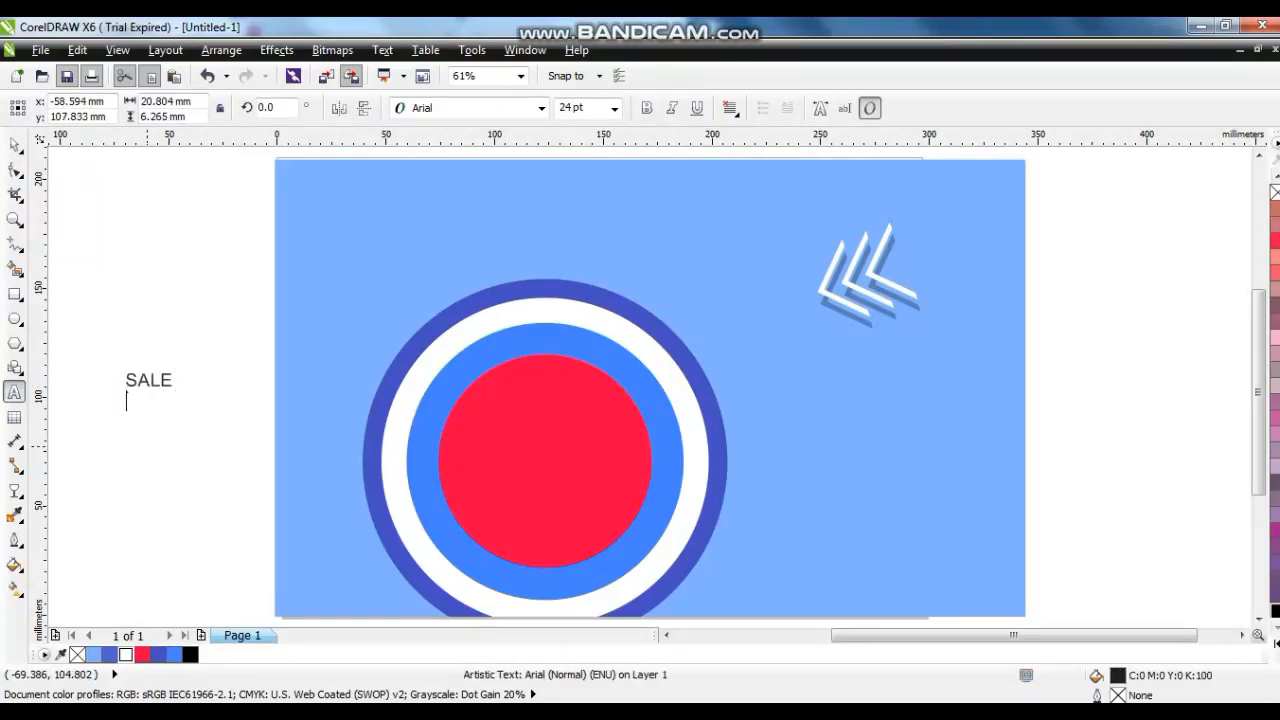
left_click(14, 145)
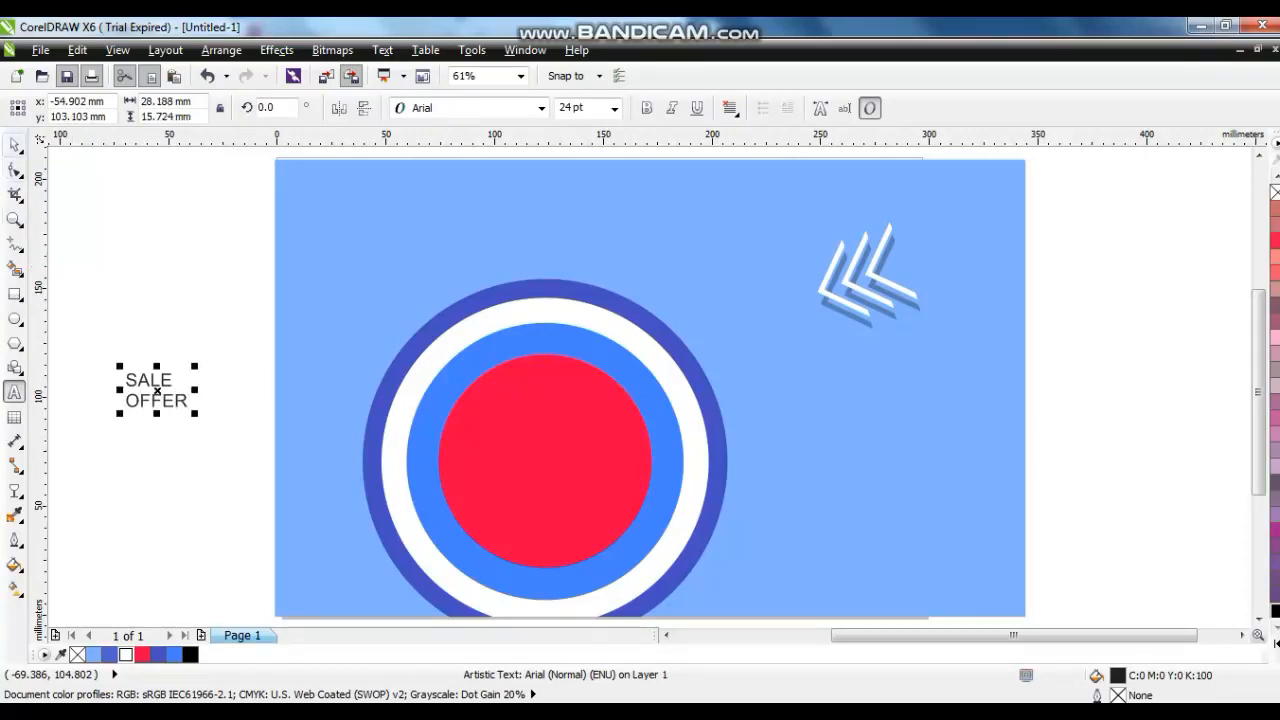
left_click(523, 109)
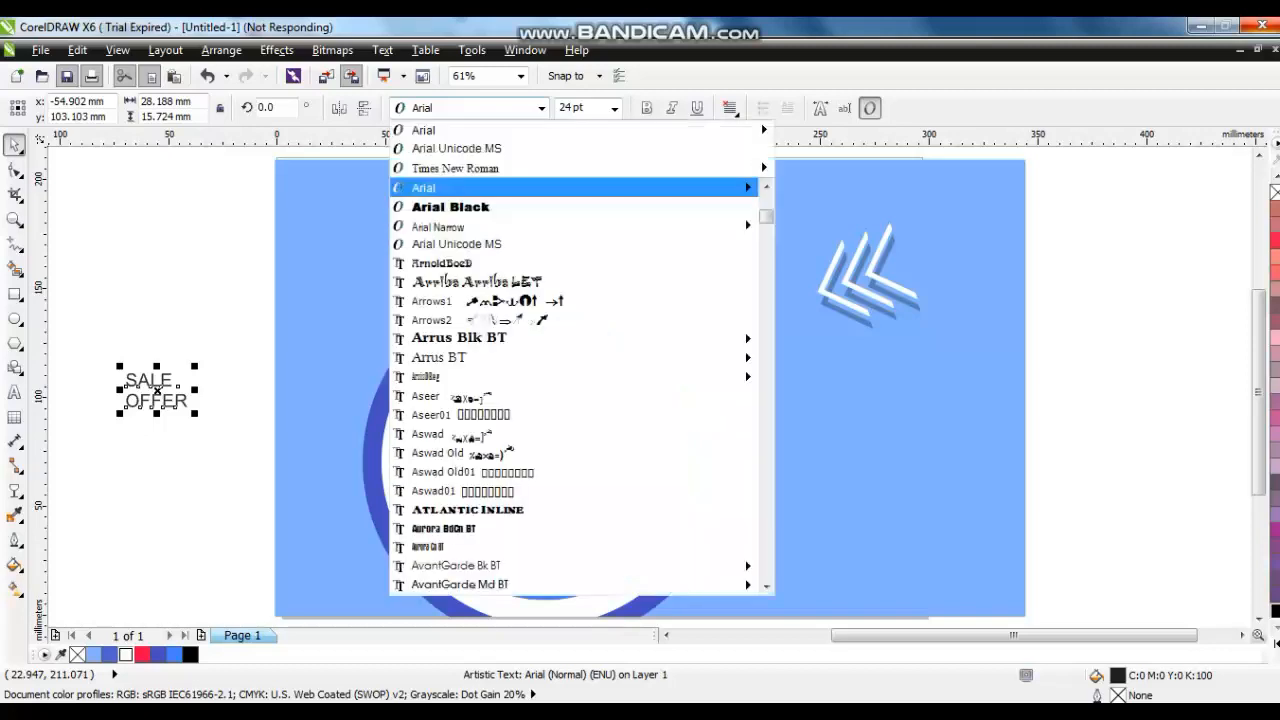
left_click(451, 207)
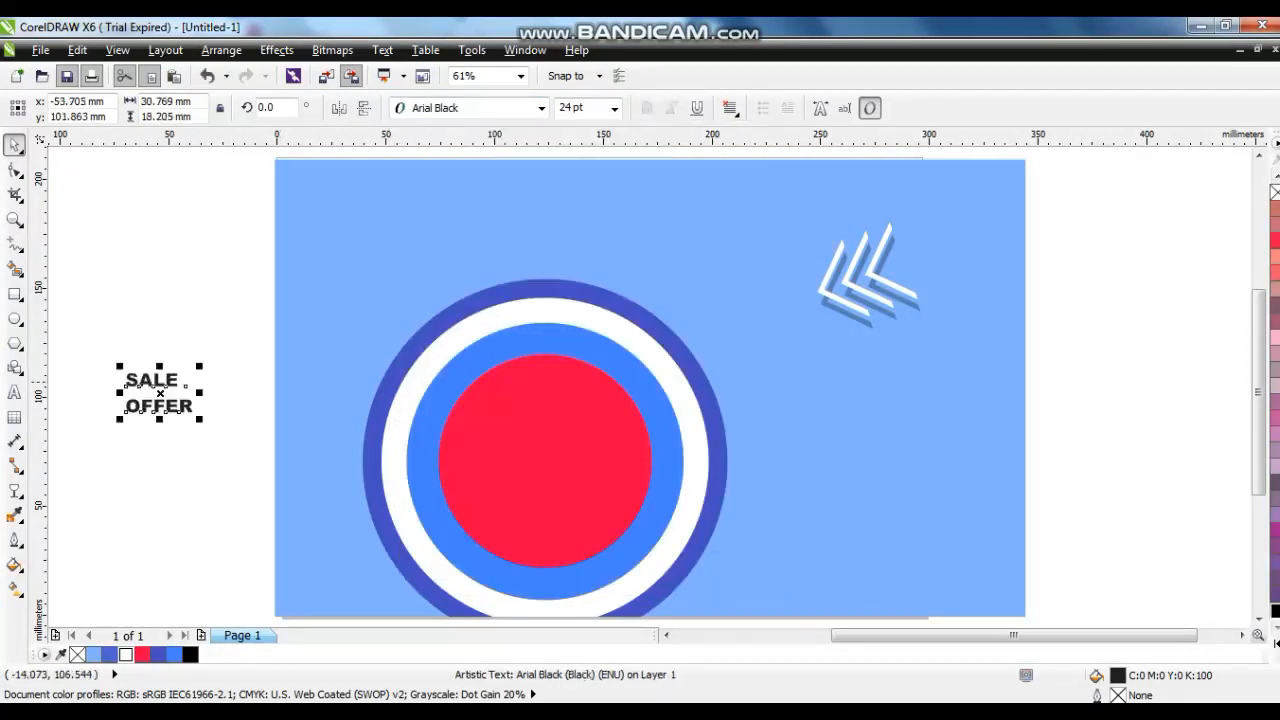
Break the text into separate lines, enlarging SALE to about 31.8 pt and moving OFFER up closer beneath it.
left_click(200, 365)
key("ctrl+k")
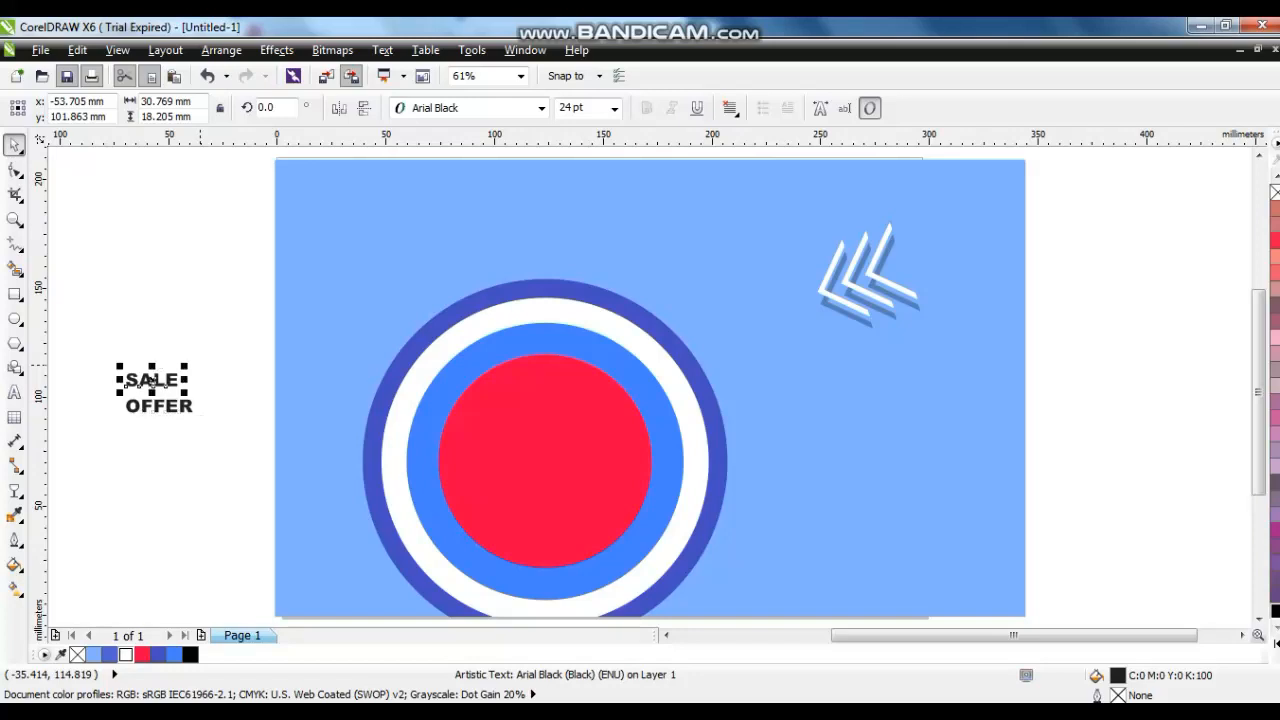
left_click_drag(185, 365, 196, 354)
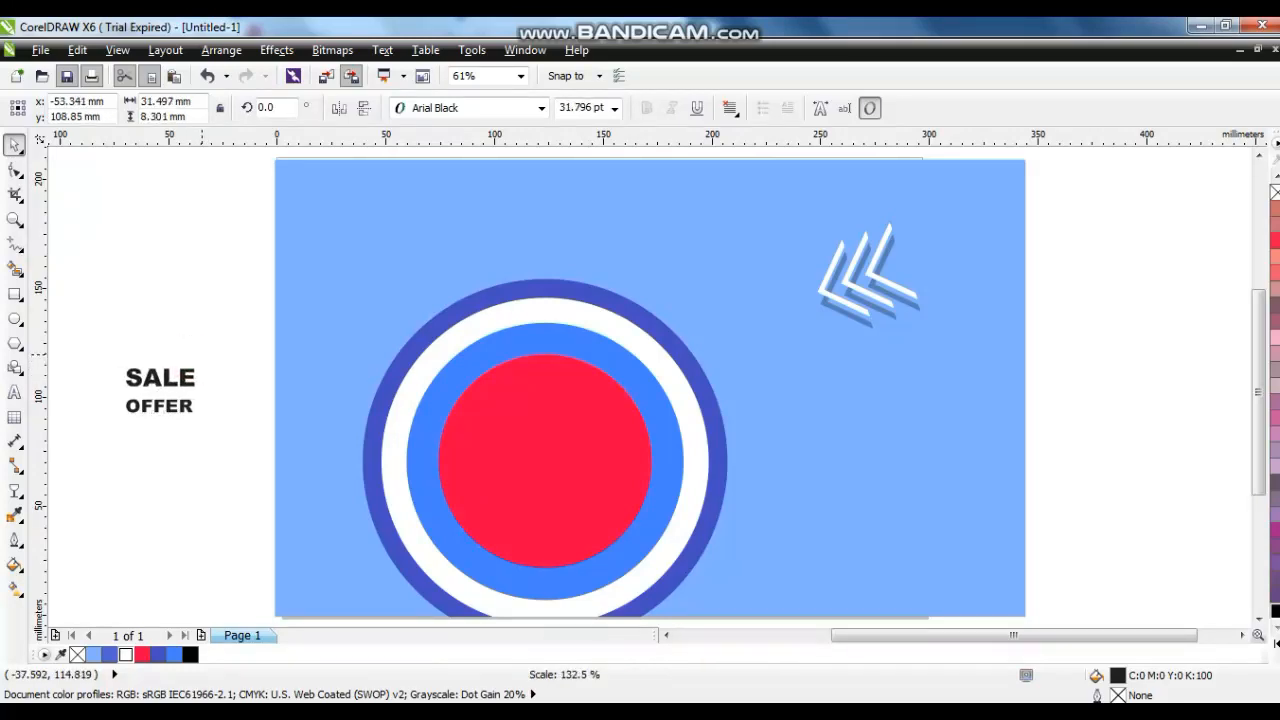
left_click_drag(160, 407, 160, 400)
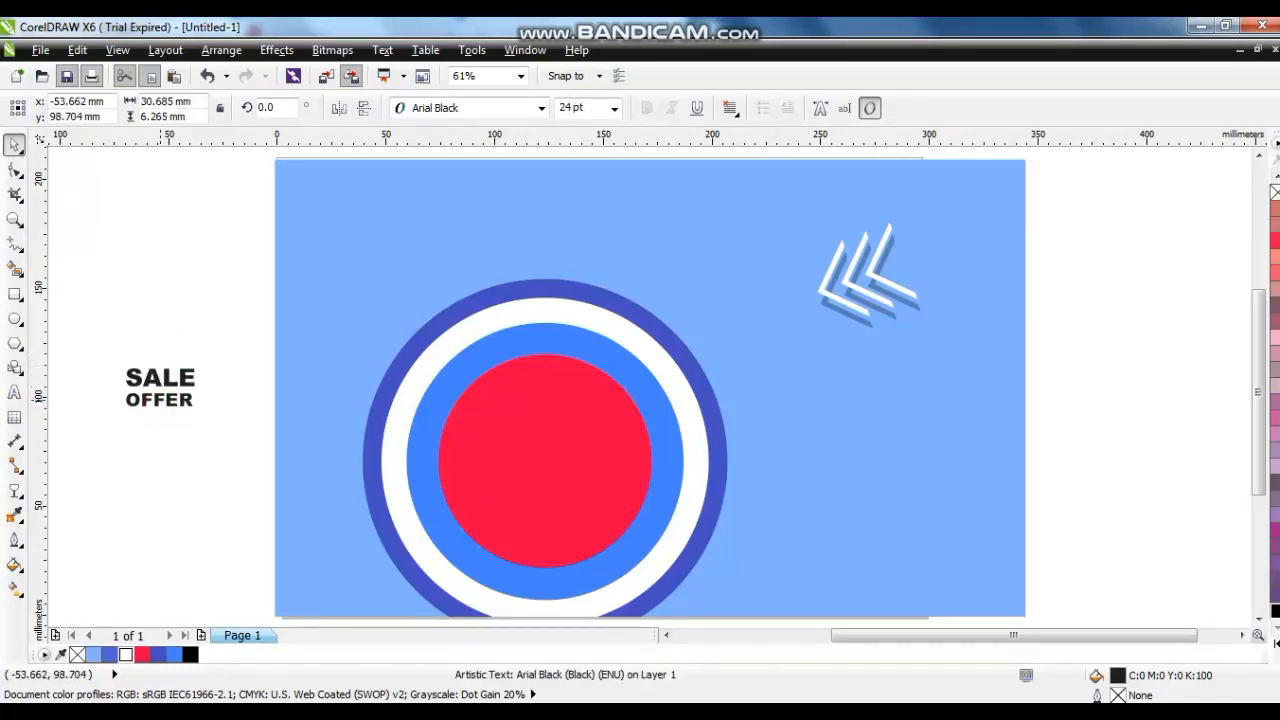
Move SALE and OFFER right of the circles, enlarged together to about 121 mm wide, and fill them white.
left_click_drag(235, 438, 100, 332)
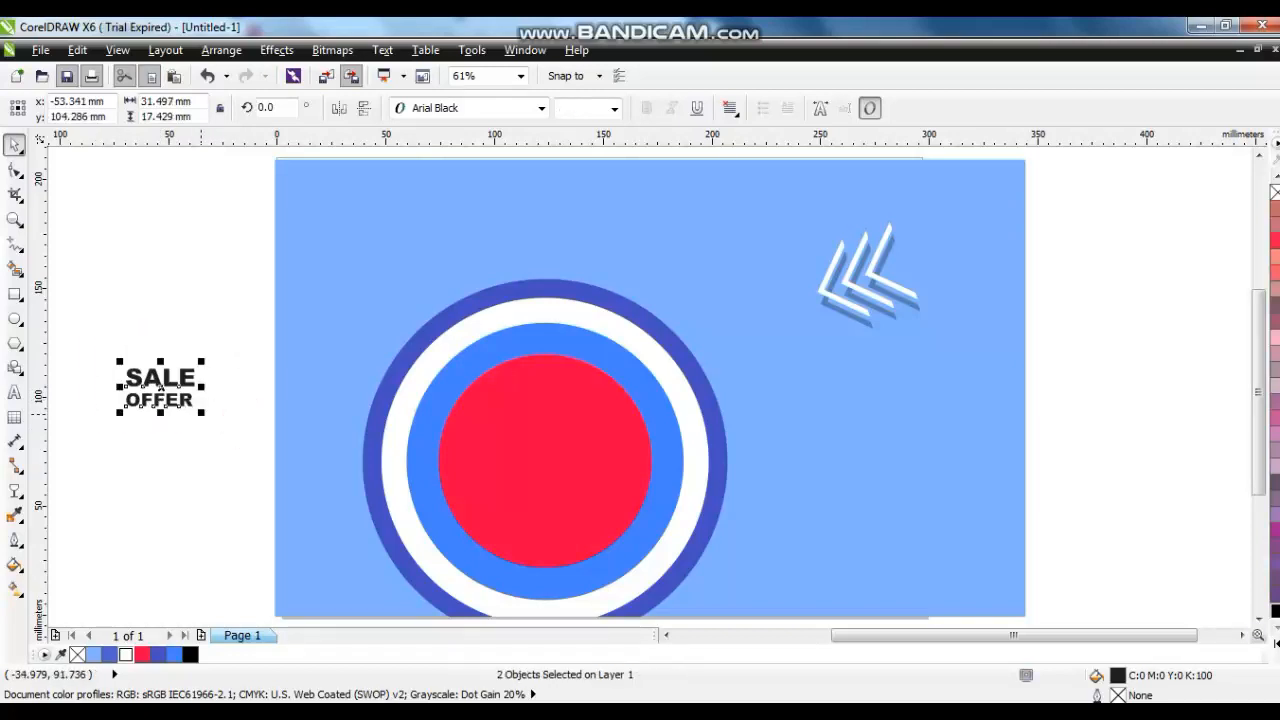
left_click_drag(200, 413, 820, 463)
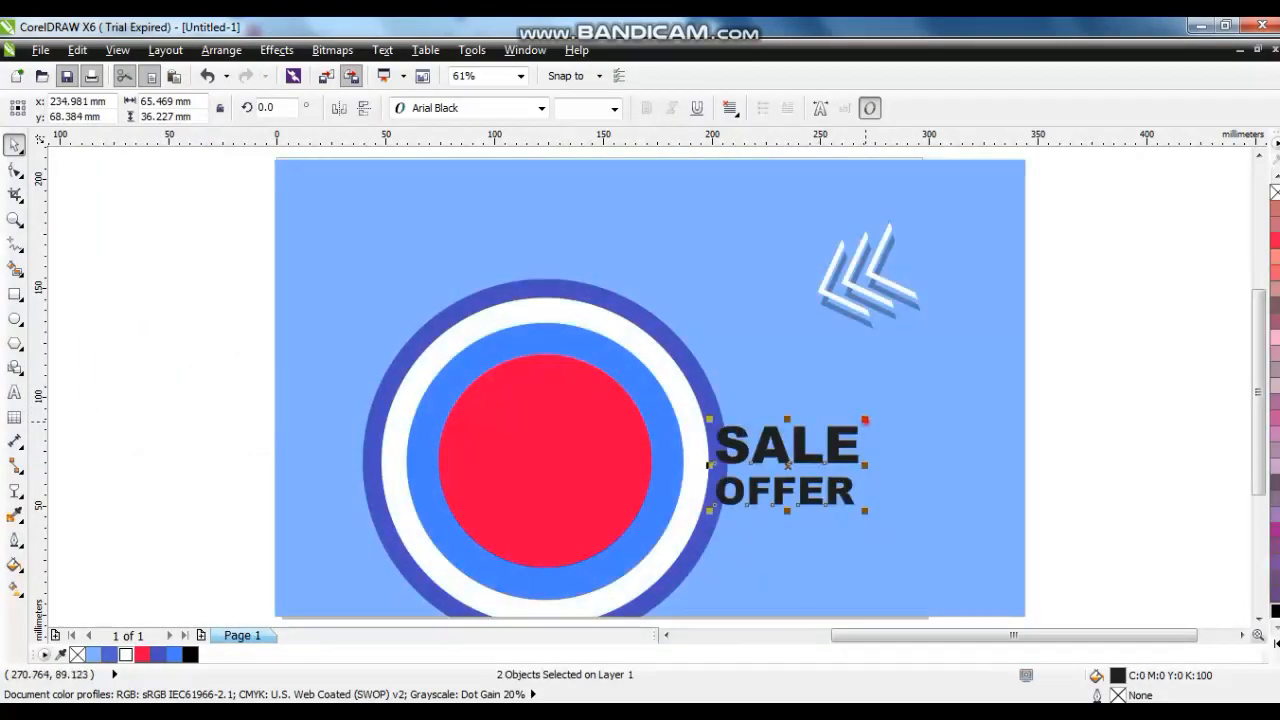
left_click_drag(865, 420, 986, 352)
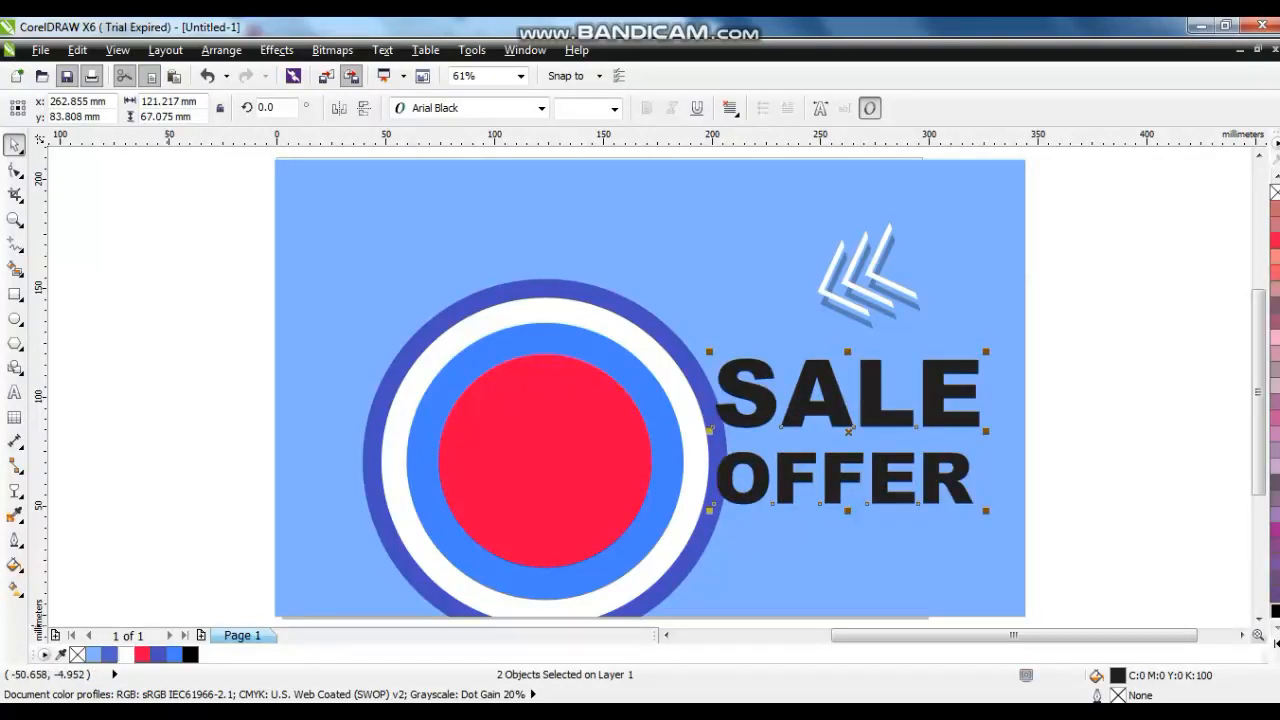
left_click(125, 654)
left_click(137, 446)
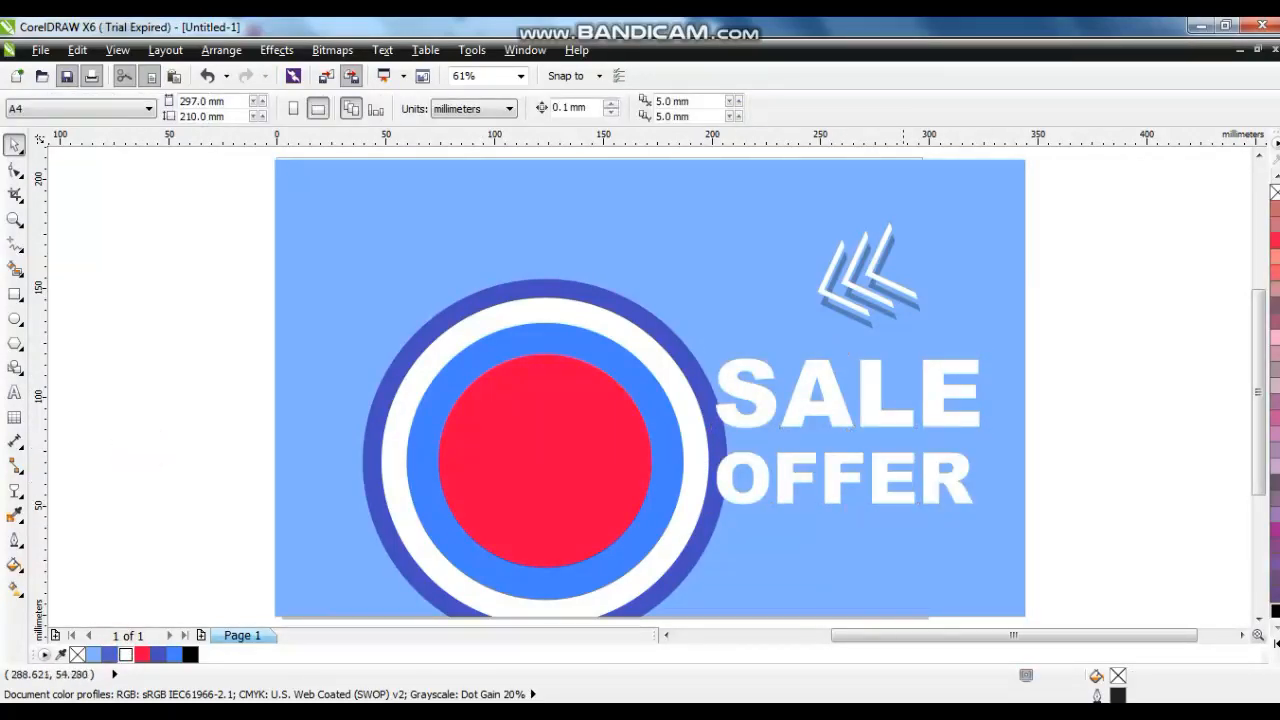
Copy OFFER above SALE, reduce the copy to about 33.6 pt and change its text to "SUPER".
left_click_drag(891, 480, 891, 345)
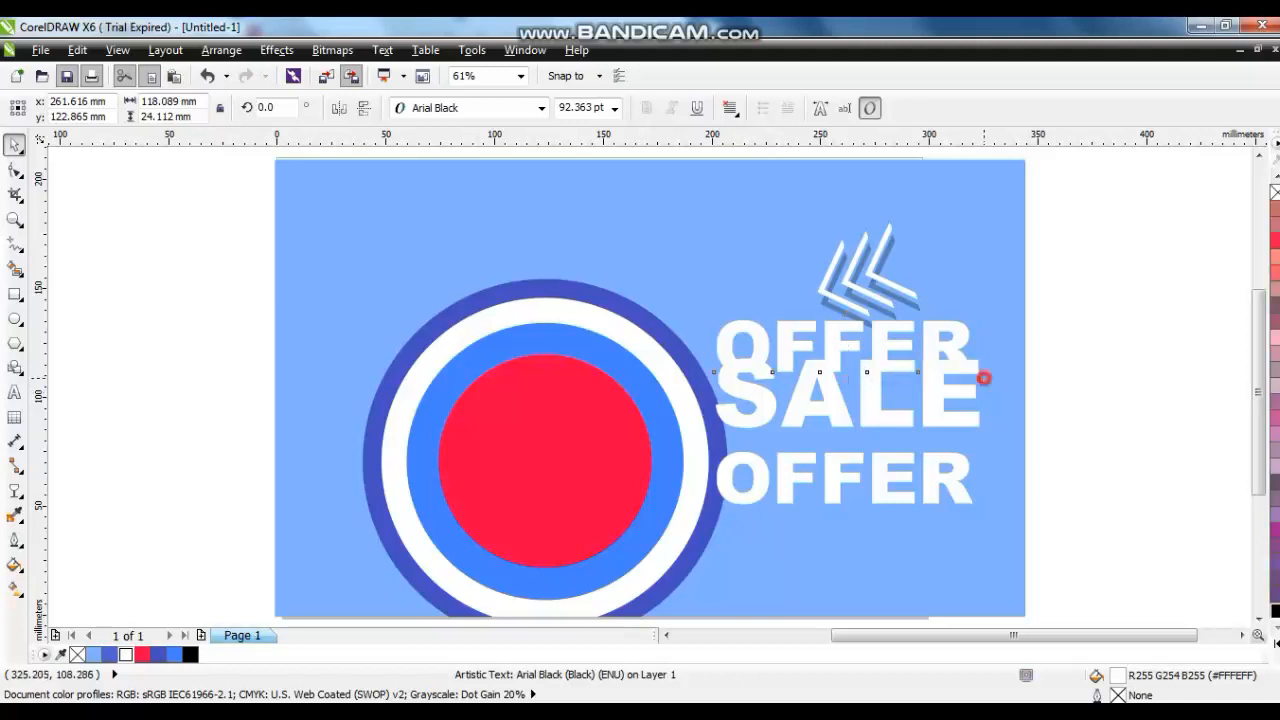
left_click_drag(984, 378, 815, 344)
left_click(15, 393)
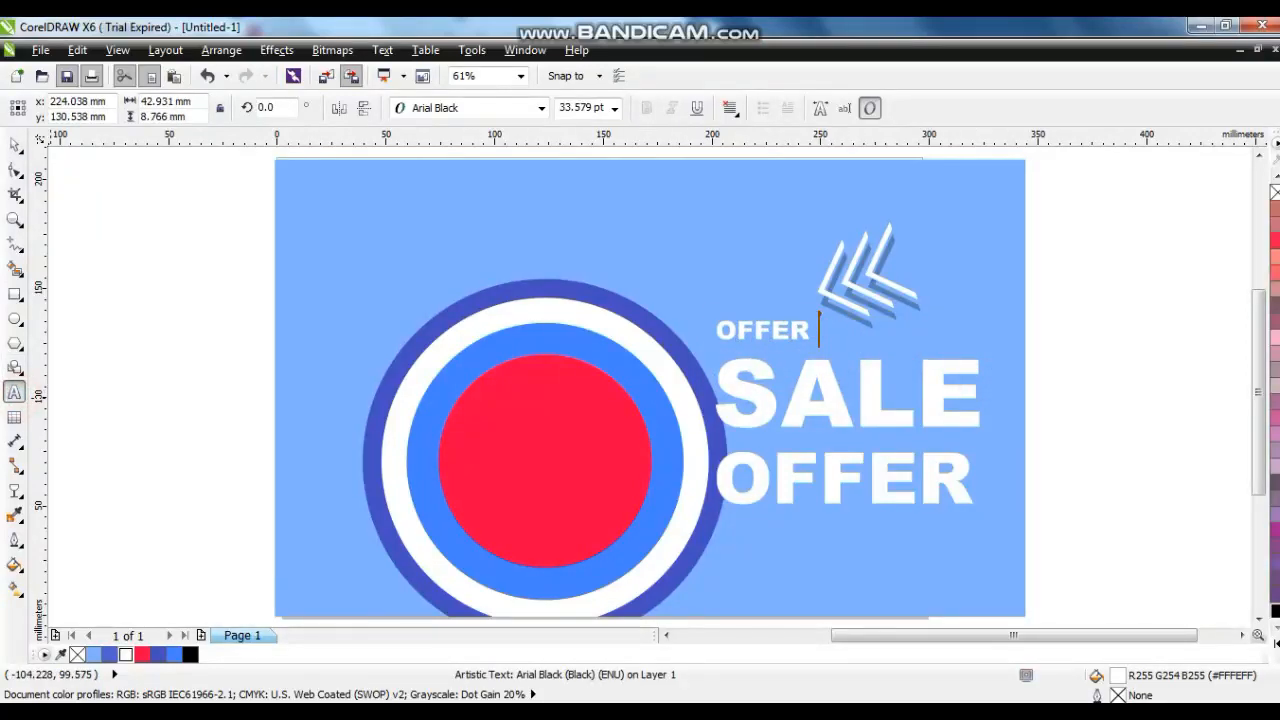
key("ctrl+a")
type("SUPER")
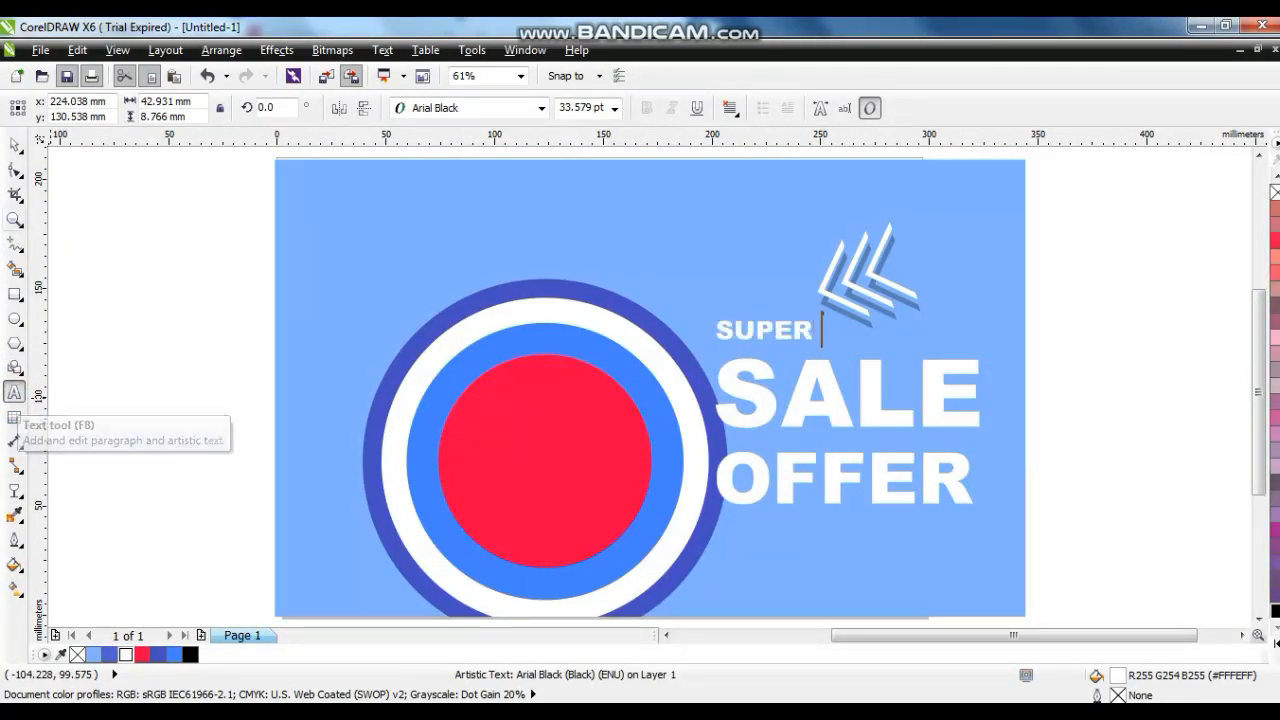
Align SUPER, SALE and OFFER along their right edges and tighten the vertical spacing between the lines.
left_click(14, 144)
left_click_drag(766, 332, 922, 340)
left_click(925, 381, "shift")
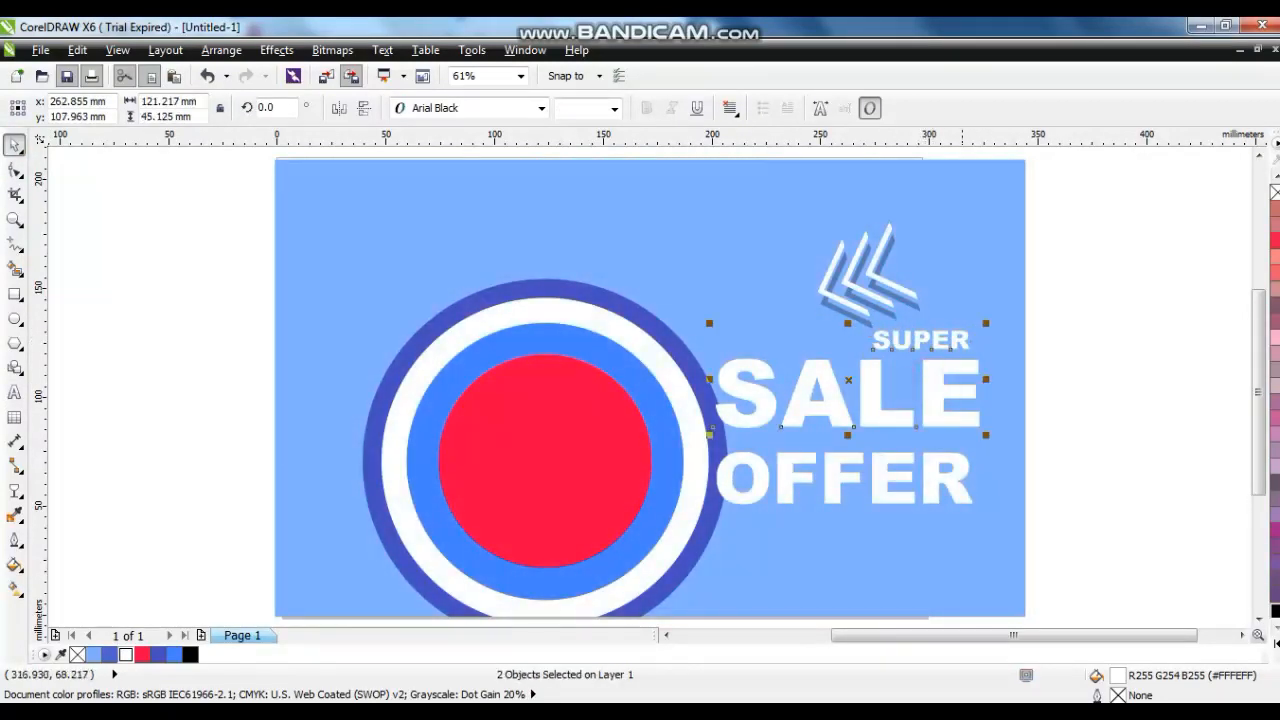
left_click(960, 469, "shift")
key("r")
mouse_move(948, 466)
left_mouse_down()
mouse_move(951, 480)
mouse_move(936, 481)
left_mouse_up()
left_click(1097, 491)
left_click(1061, 507)
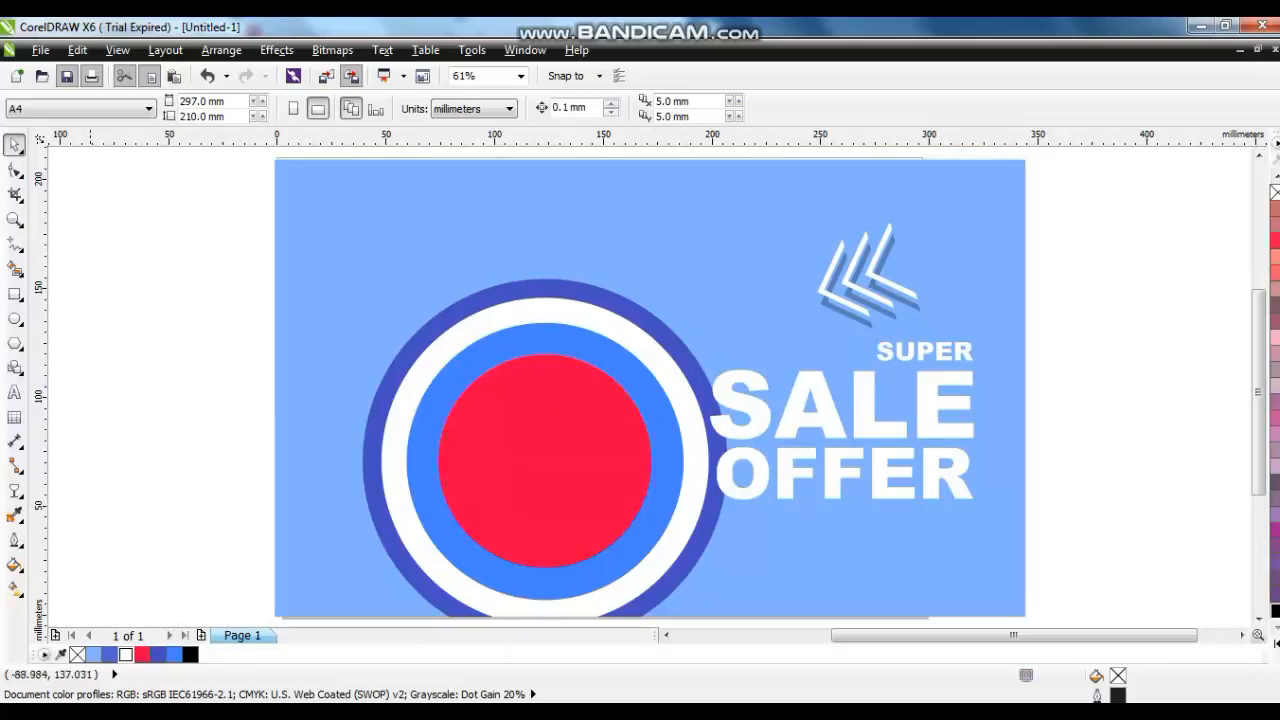
left_click(14, 293)
left_click_drag(107, 262, 124, 333)
key("ctrl+z")
Add a "+" as 24 pt Arial text left of the page and make it bold.
left_click(14, 392)
left_click(107, 333)
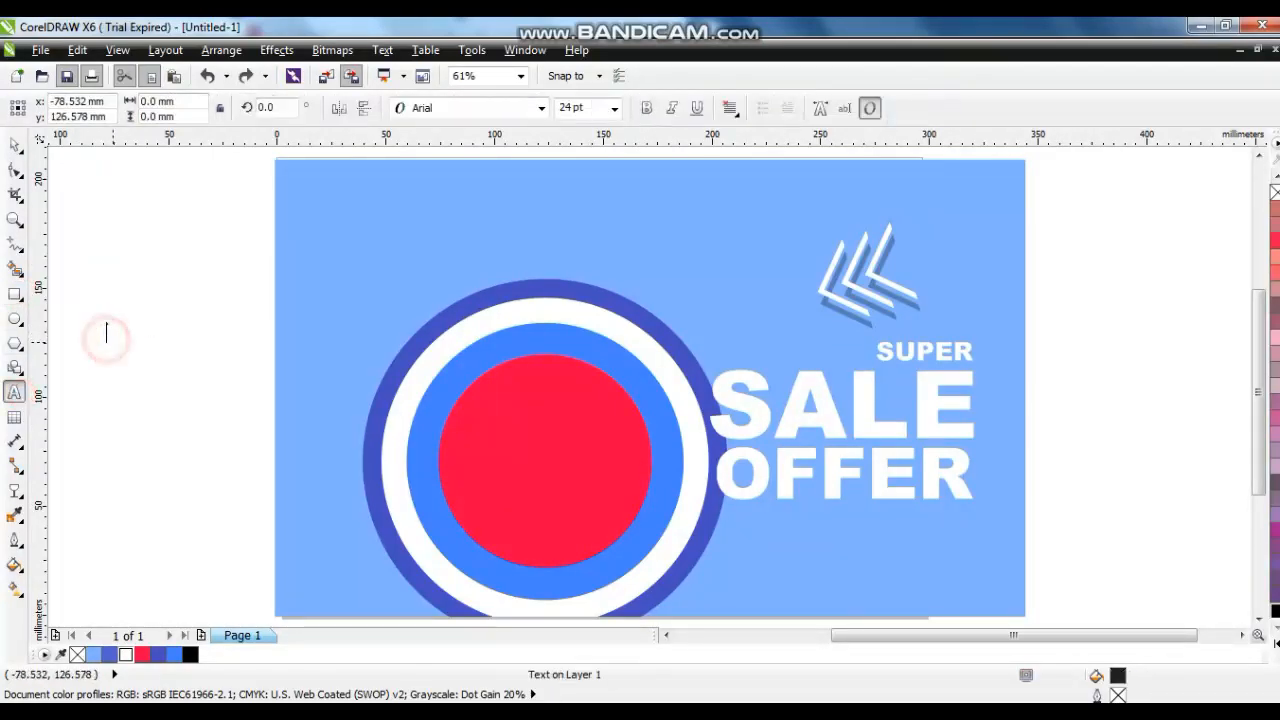
type("+")
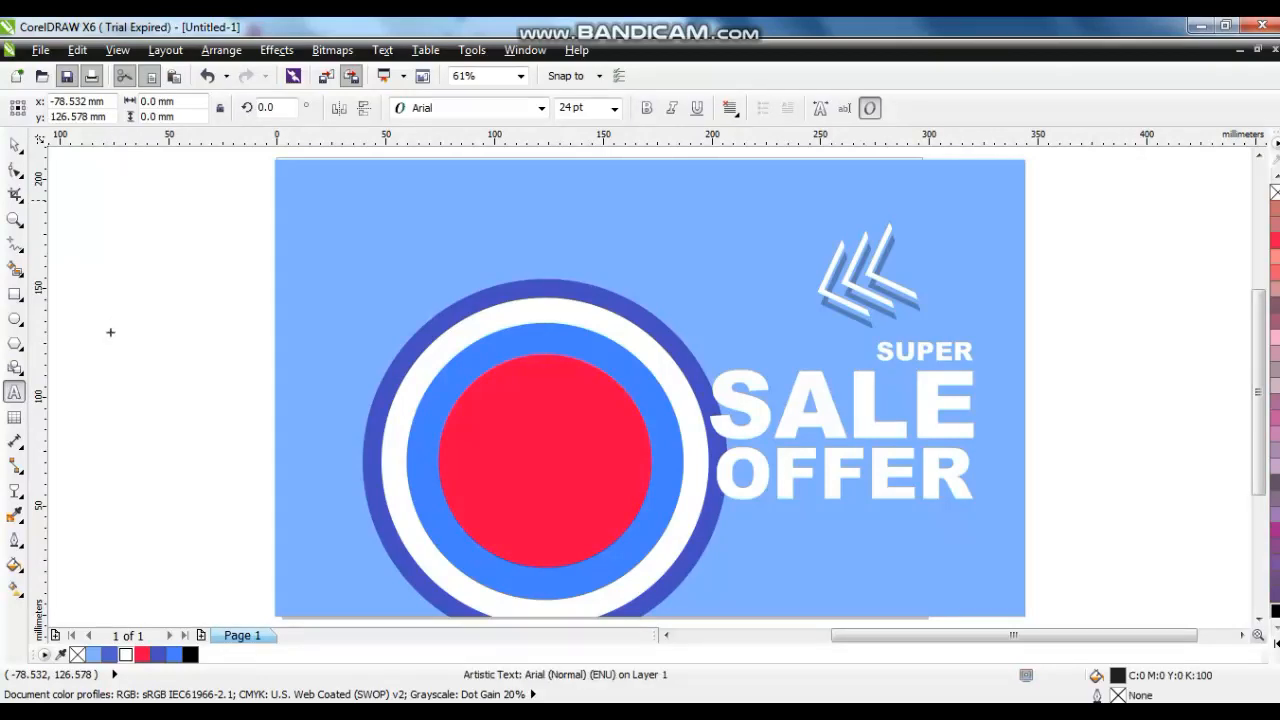
key("ctrl+space")
left_click(647, 108)
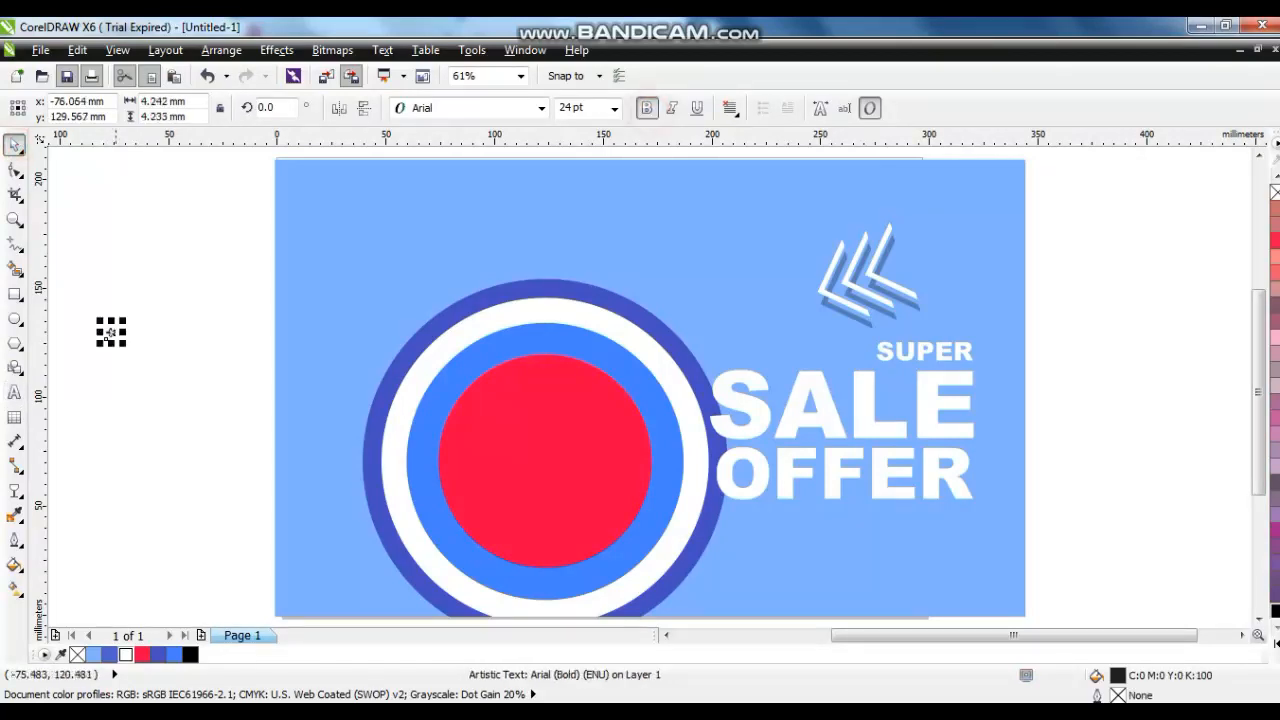
Place the plus sign on the upper-left background, enlarged and tilted to about 23 mm wide, converted to black-filled curves.
left_click_drag(122, 345, 373, 336)
left_click(357, 304)
key("ctrl+q")
left_click(190, 655)
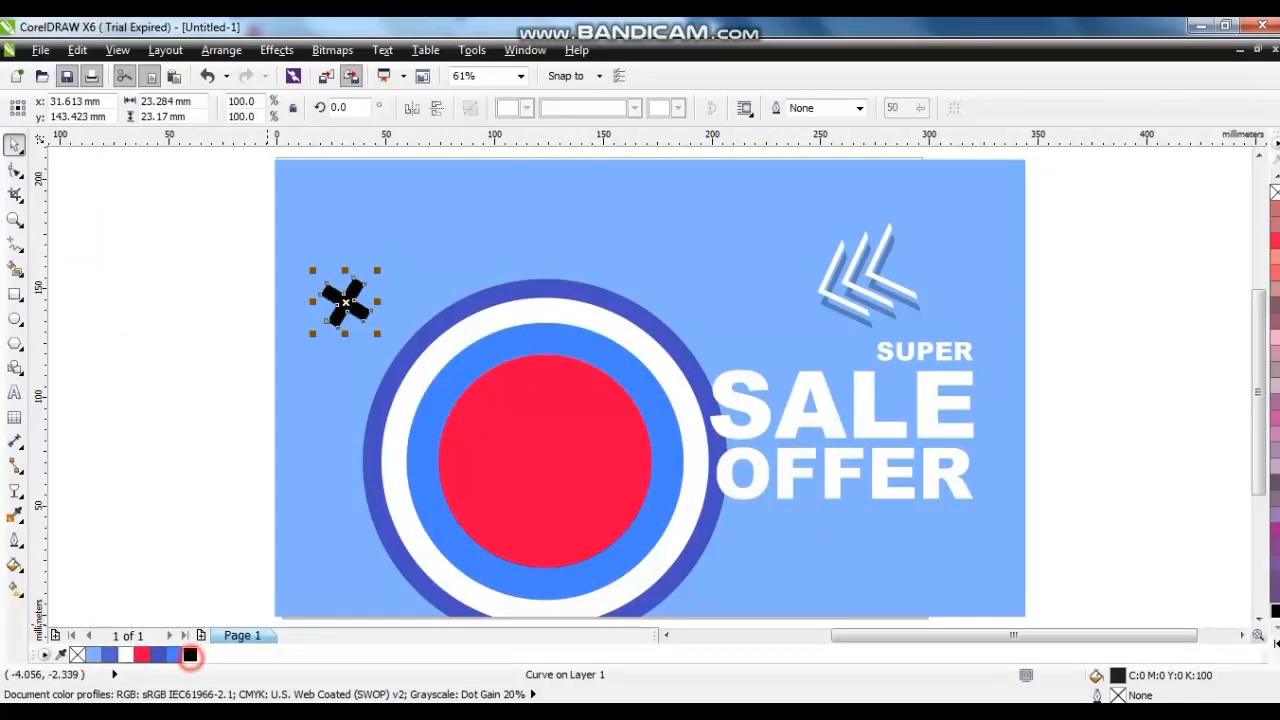
left_click(162, 514)
Duplicate the plus sign about 1.4 mm left and 2.9 mm up, and fill the copy white.
left_click(343, 300)
key("shift+F2")
left_click_drag(675, 440, 650, 386)
left_click(125, 654)
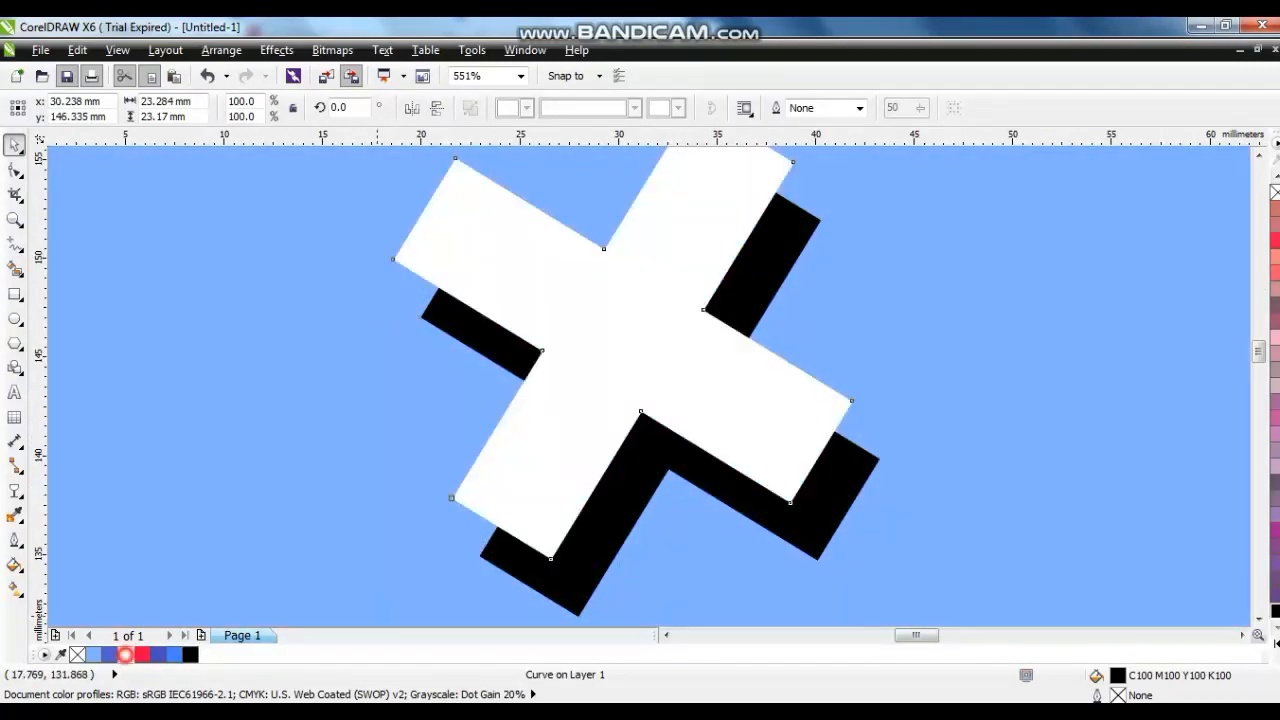
Apply a uniform transparency a little above 50 to the black plus sign behind the white one.
left_click(577, 575)
left_click(15, 490)
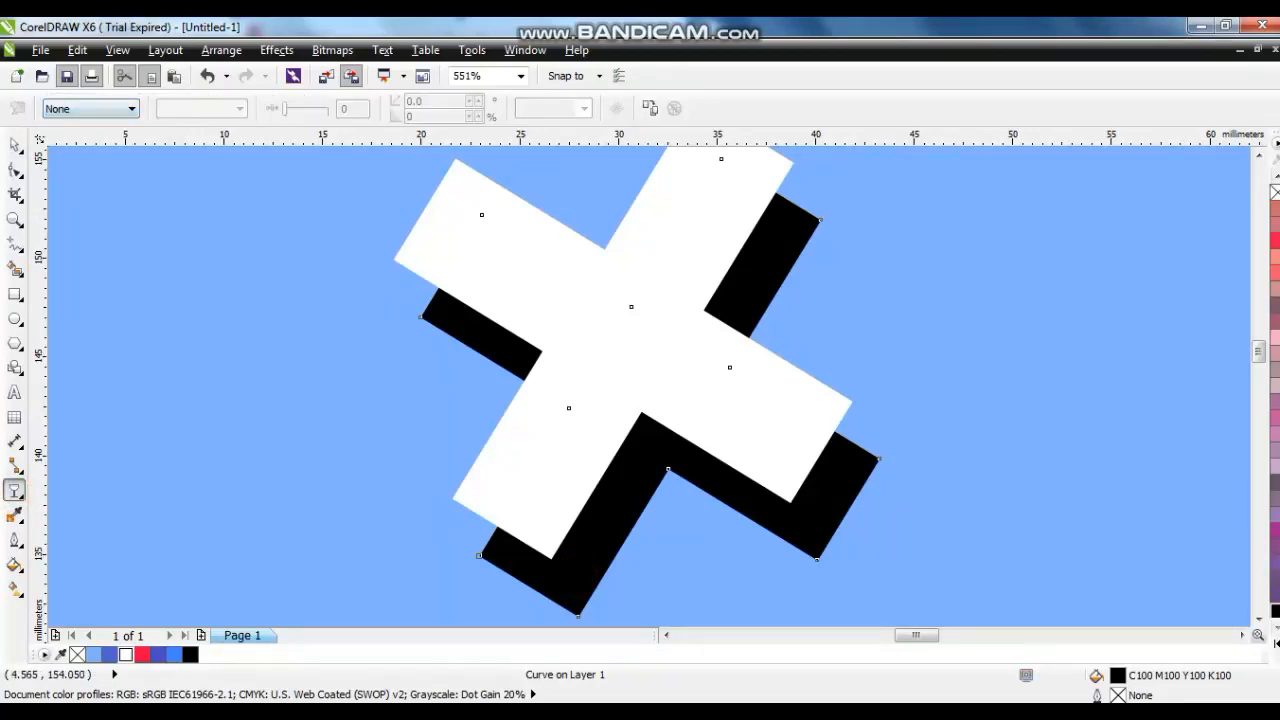
left_click(90, 108)
left_click(80, 133)
left_click_drag(306, 108, 311, 108)
key("space")
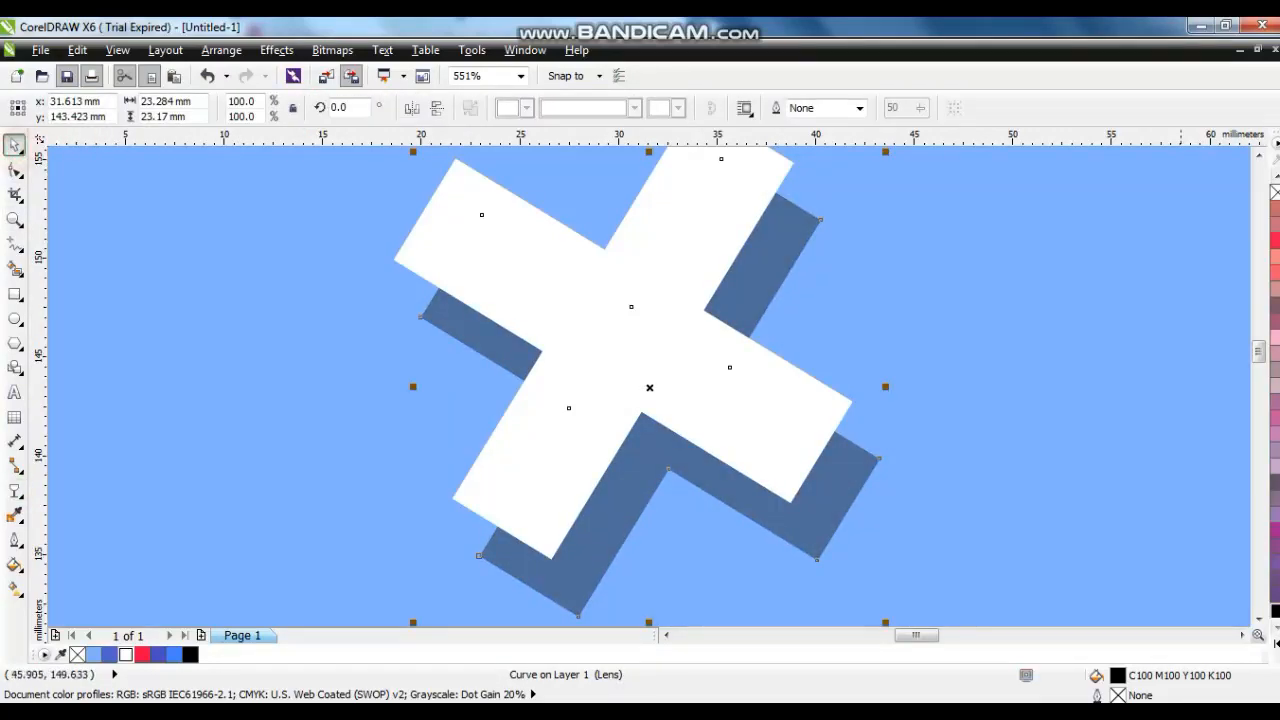
Draw a square about 54 mm wide in the empty area left of the page.
left_click(1046, 328)
key("F4")
left_click(1103, 370)
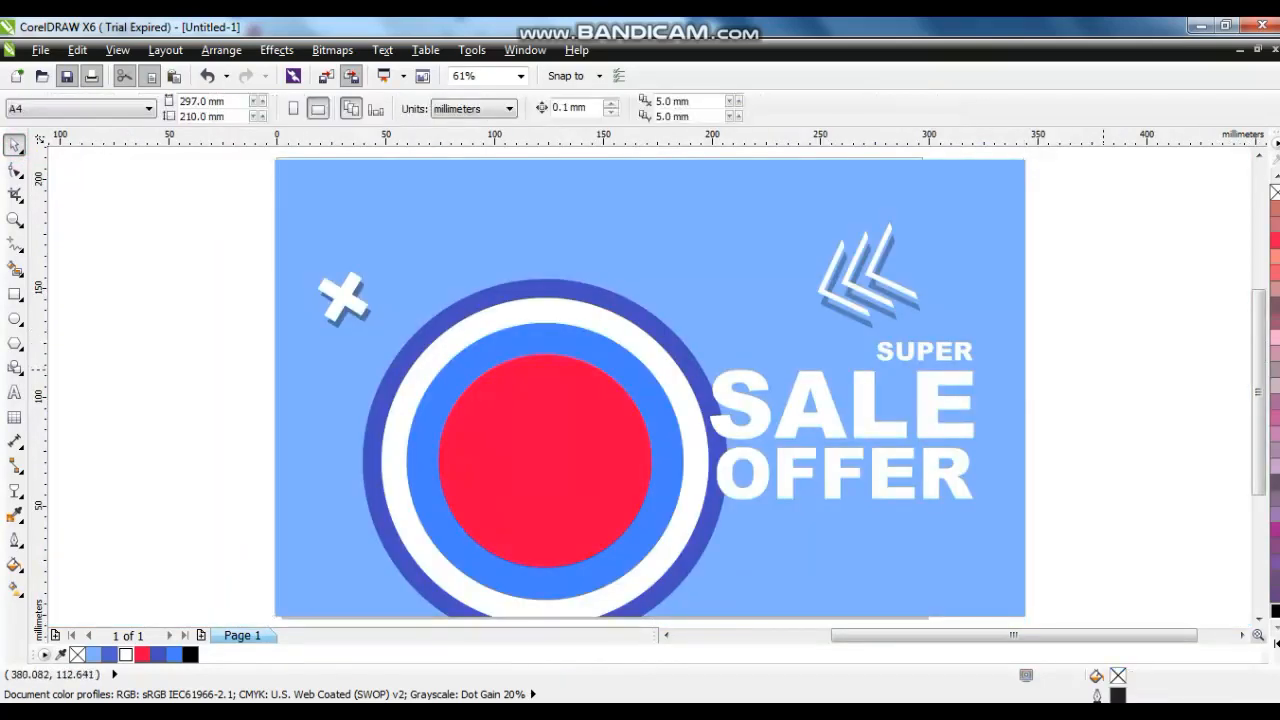
left_click(14, 294)
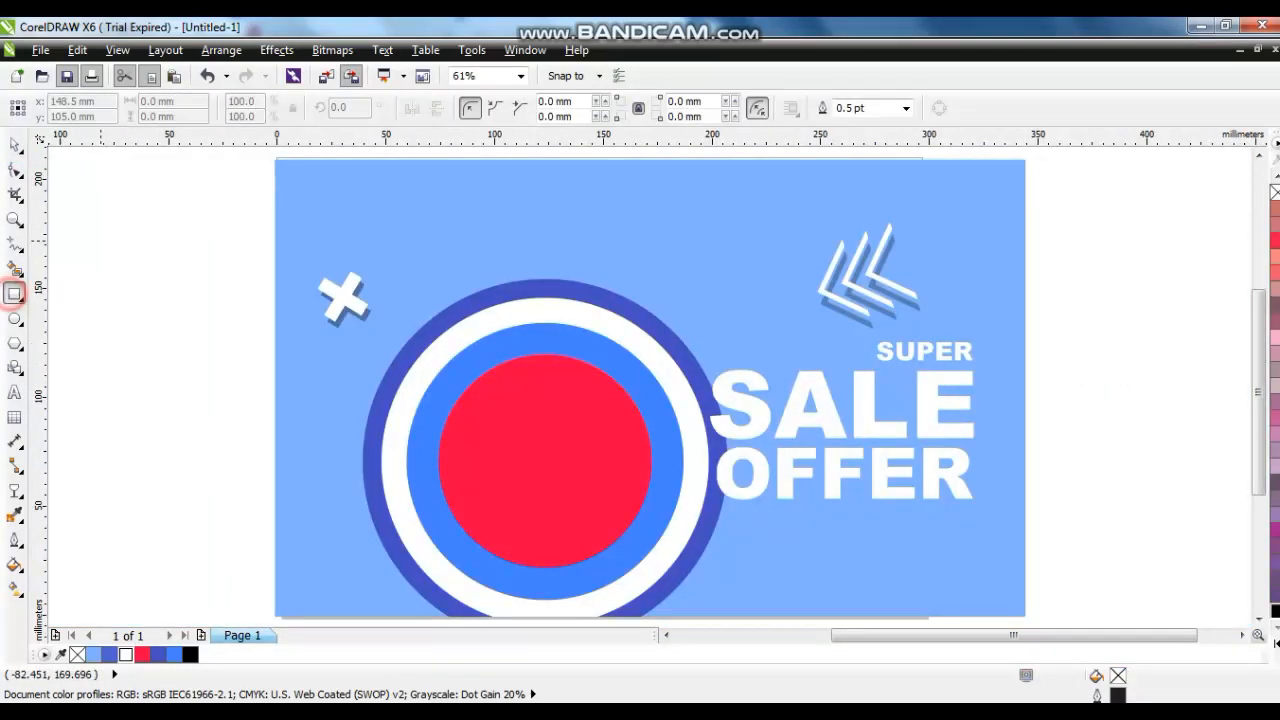
left_click_drag(103, 234, 222, 352)
Convert the square to curves and pull a pointed tail about 7 mm long down from the right half of its lower edge.
left_click(14, 219)
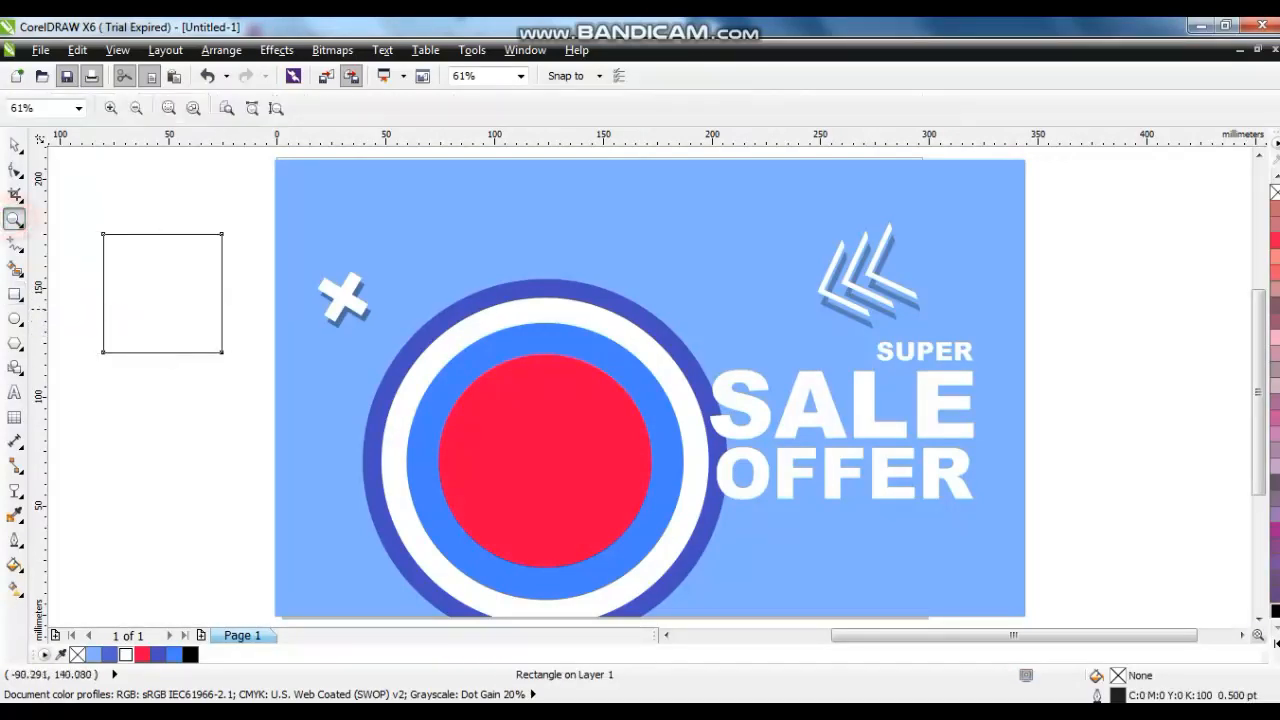
left_click_drag(92, 332, 340, 388)
left_click(15, 171)
key("ctrl+q")
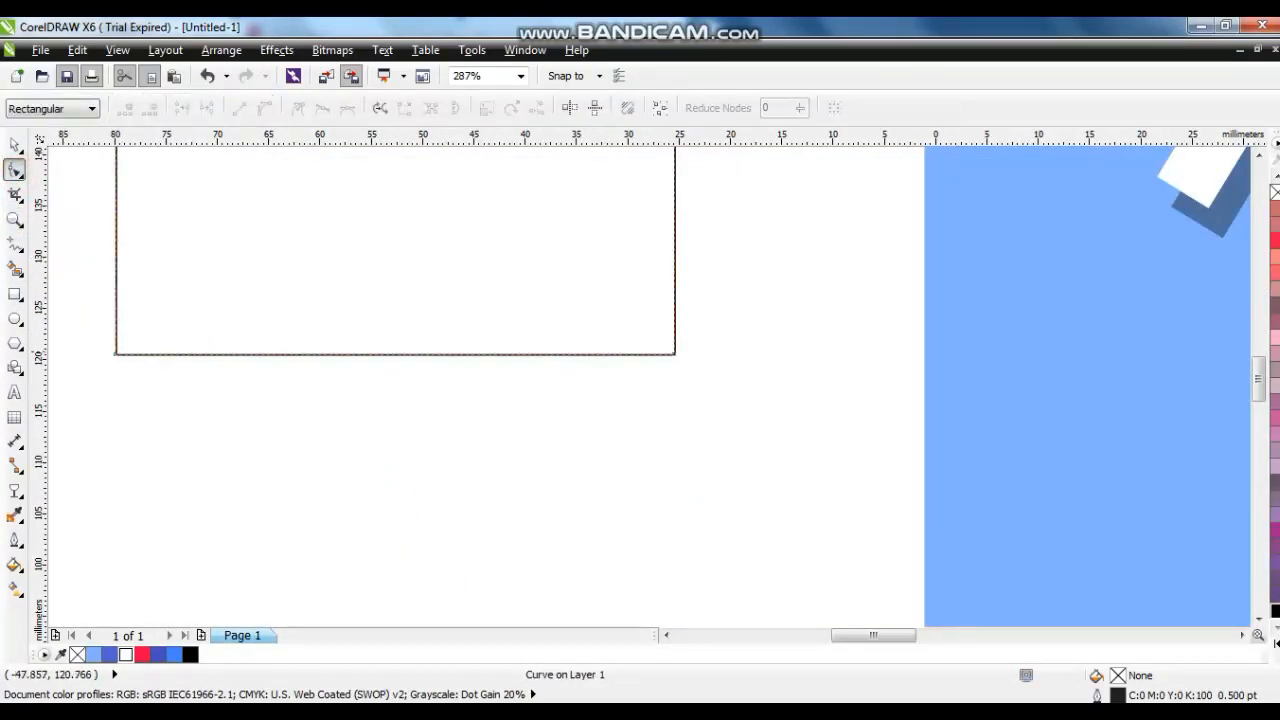
left_click(438, 357)
double_click(438, 357)
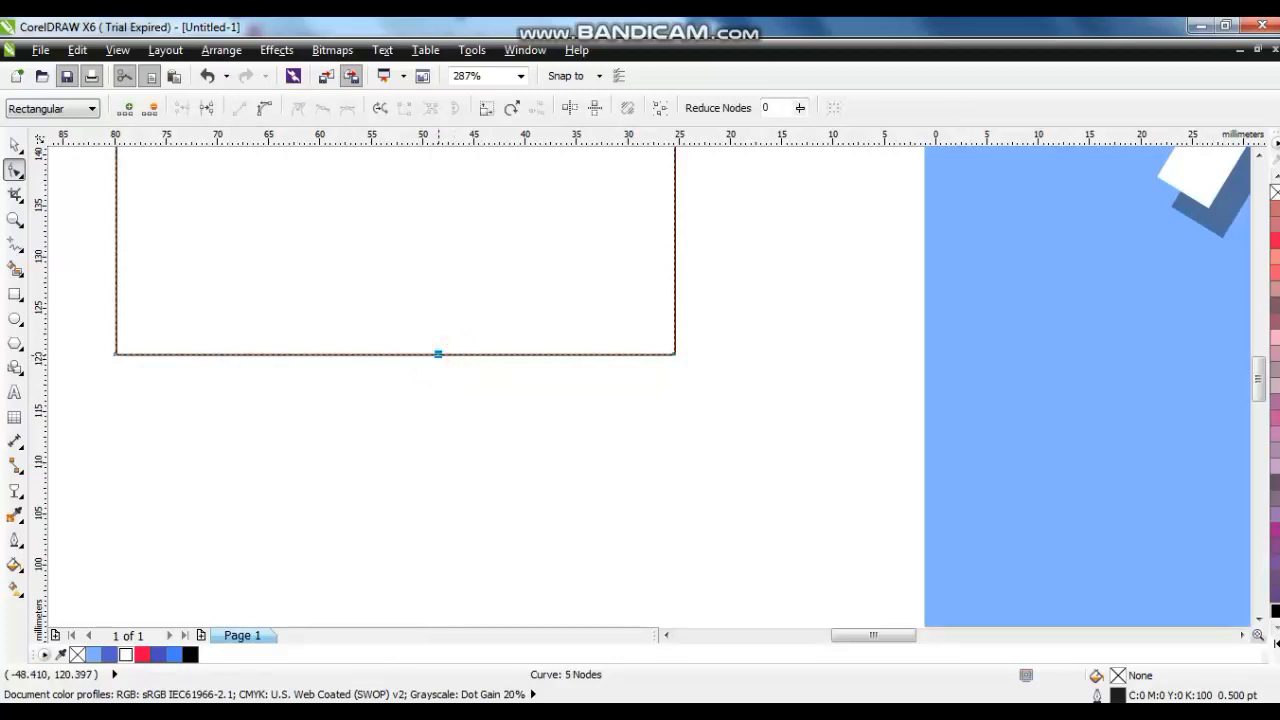
double_click(551, 354)
double_click(523, 354)
left_click_drag(523, 354, 528, 424)
key("space")
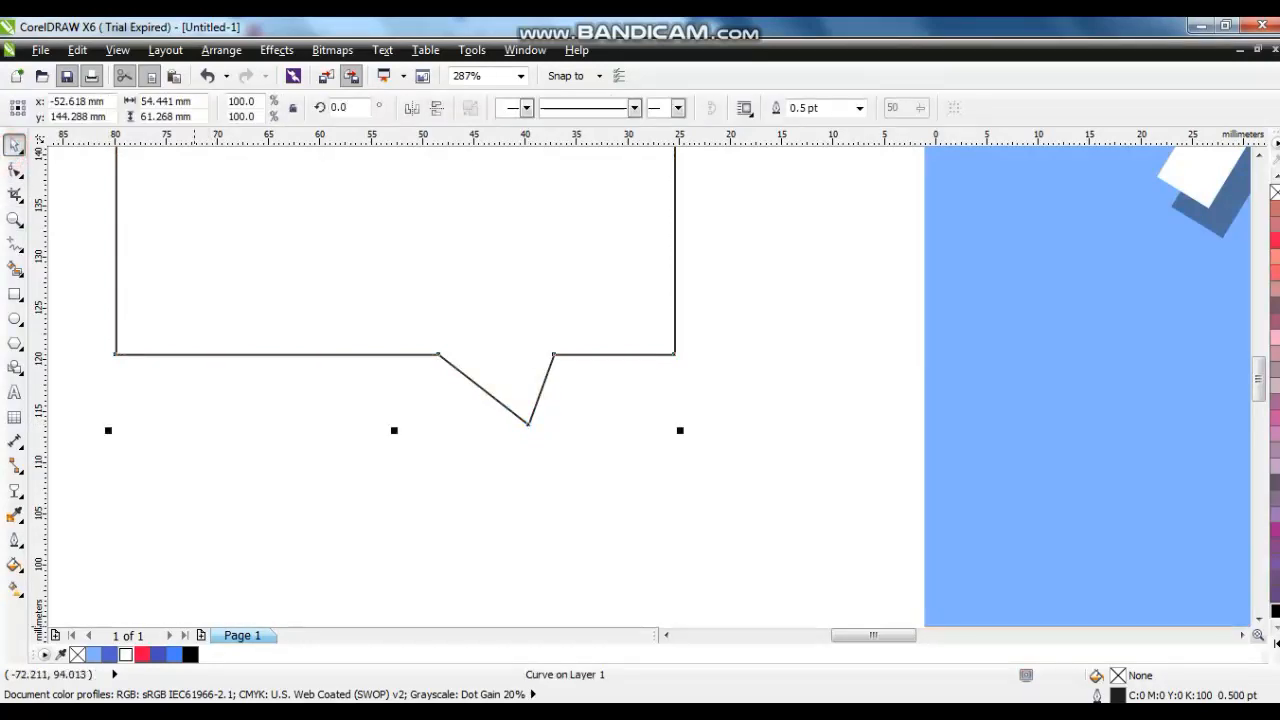
Fill the callout with dark blue #474DC5 and place it over the upper-left edge of the circles, rotated 13.9°.
left_click(158, 654)
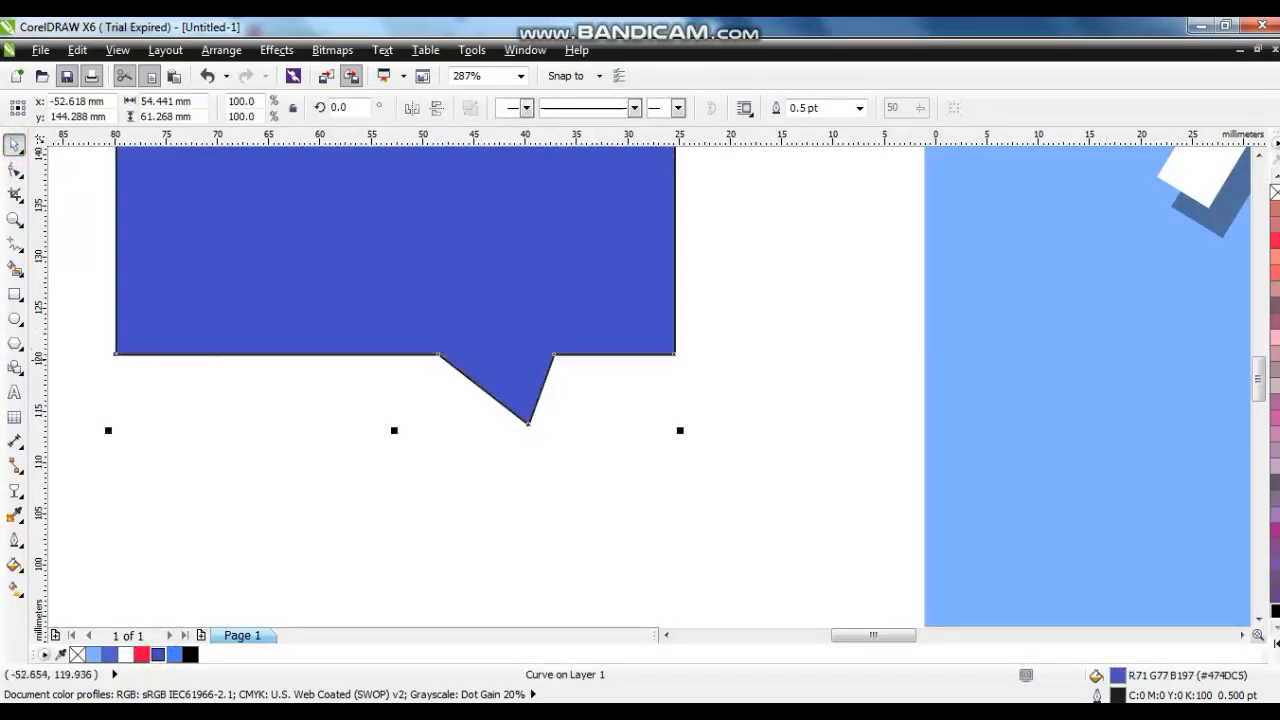
scroll(585, 400, "down", 3)
left_click_drag(580, 237, 1170, 590)
key("shift+F2")
key("Escape")
left_click_drag(269, 296, 563, 253)
left_click_drag(607, 325, 614, 300)
left_click_drag(532, 282, 541, 292)
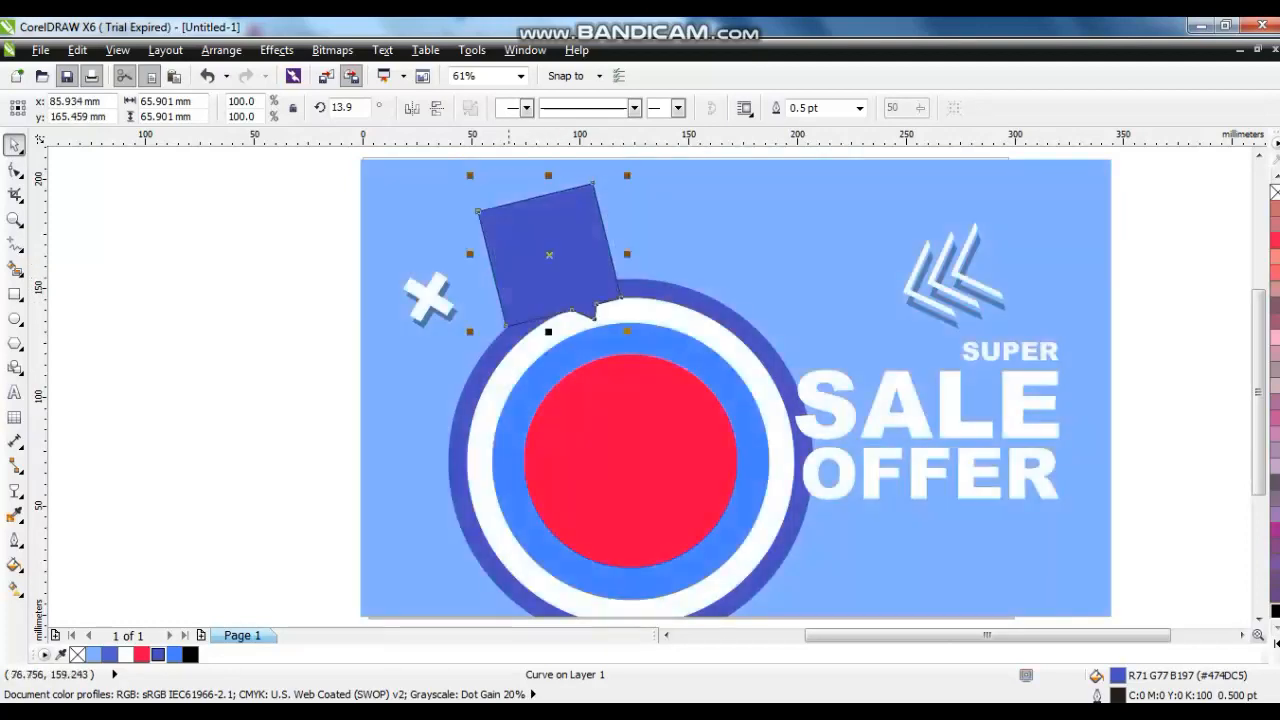
Remove the outline from the dark blue callout.
left_click(1130, 262)
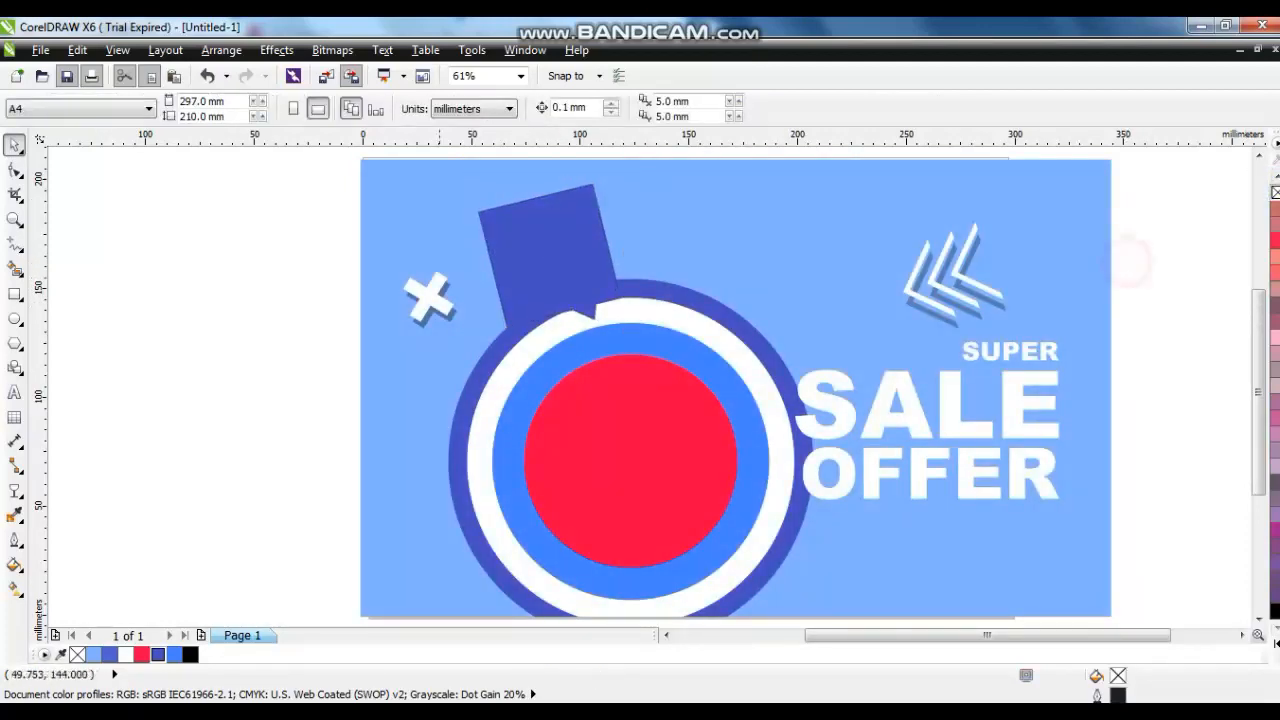
left_click(570, 276)
left_click(573, 277)
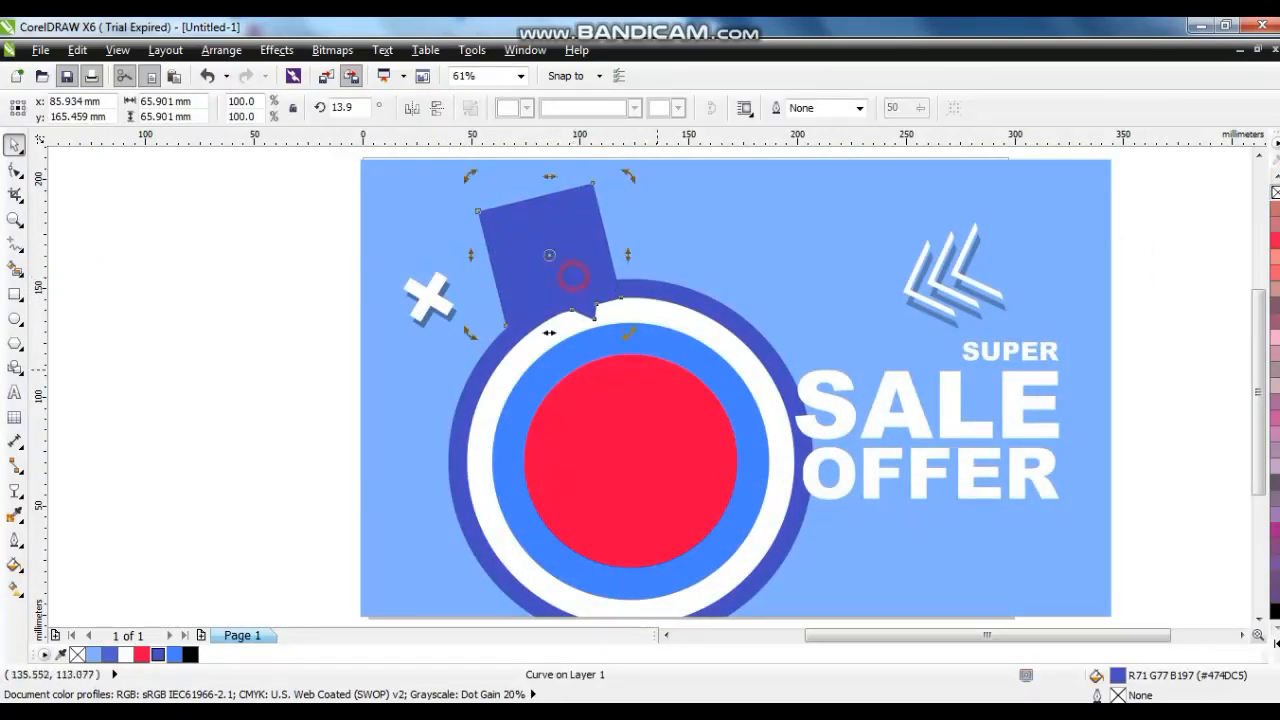
Duplicate the callout up and left at 90.4% scale, rotated 5.6°, and fill the copy with brighter blue #4582FF.
left_click_drag(628, 331, 588, 304)
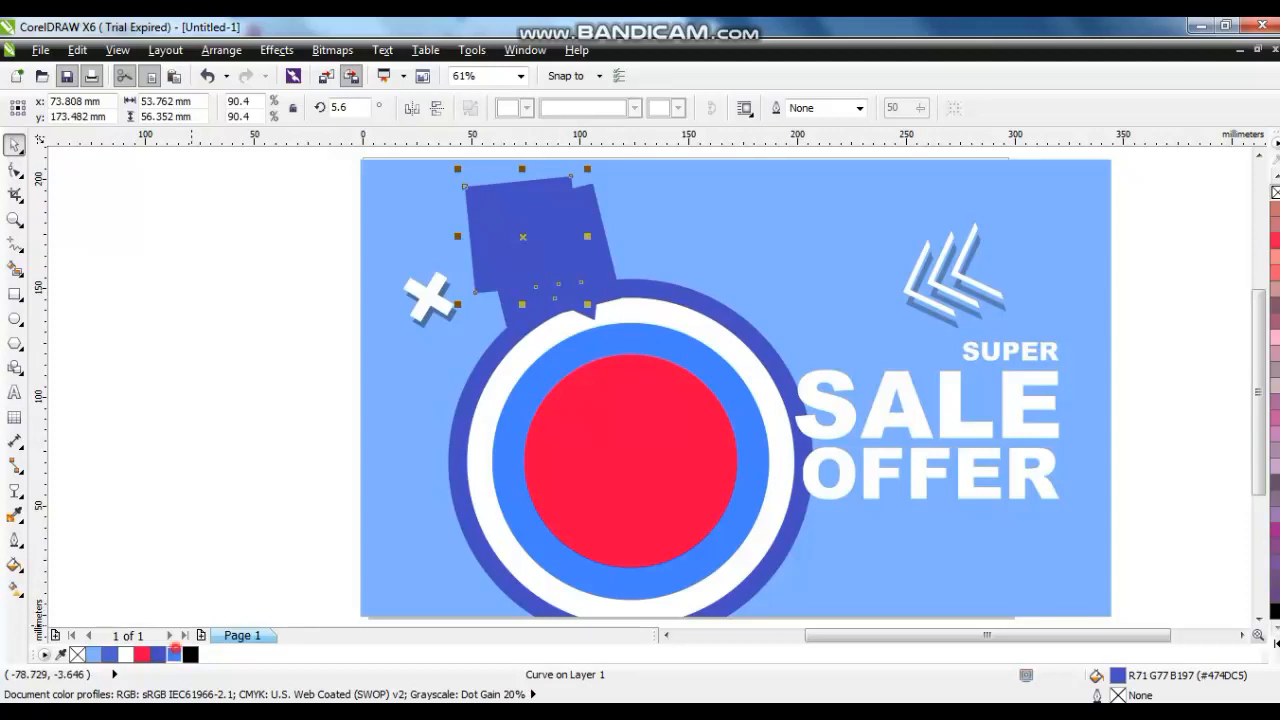
left_click(174, 654)
left_click(200, 385)
Apply a uniform transparency of 50 to the brighter blue callout and enlarge it to about 55 mm wide.
left_click(557, 263)
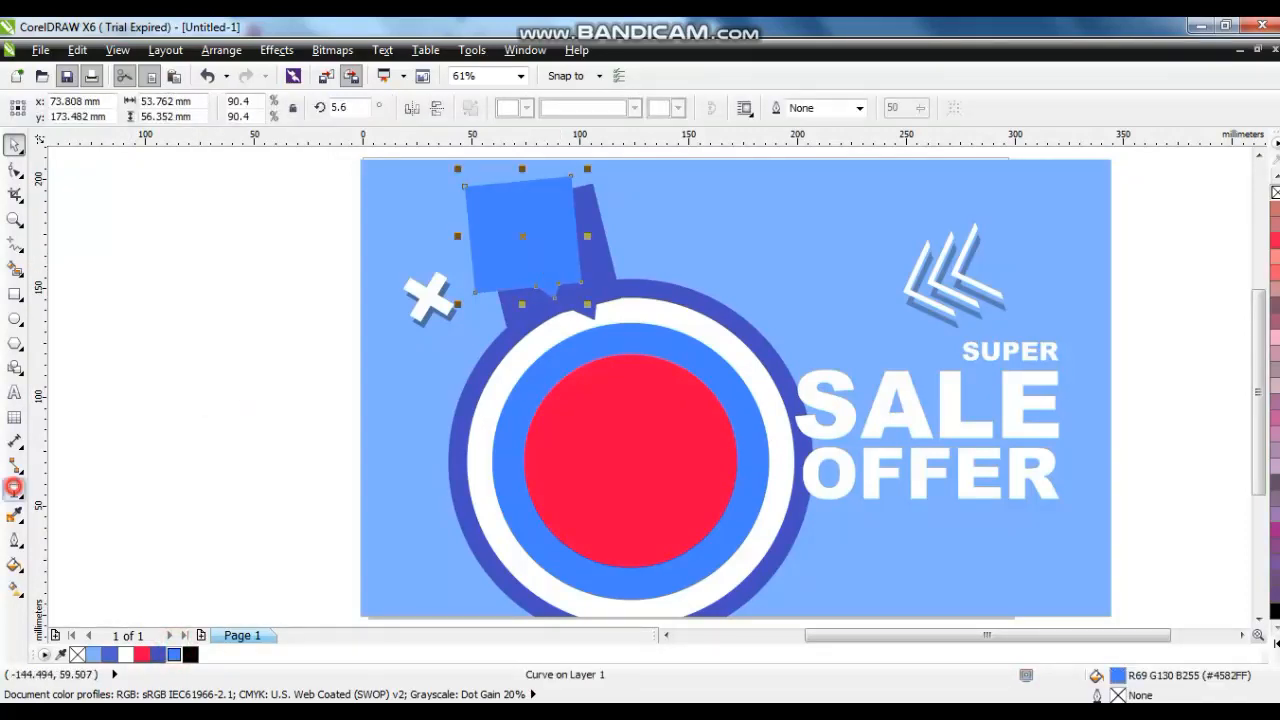
left_click(14, 487)
left_click(93, 109)
left_click(85, 134)
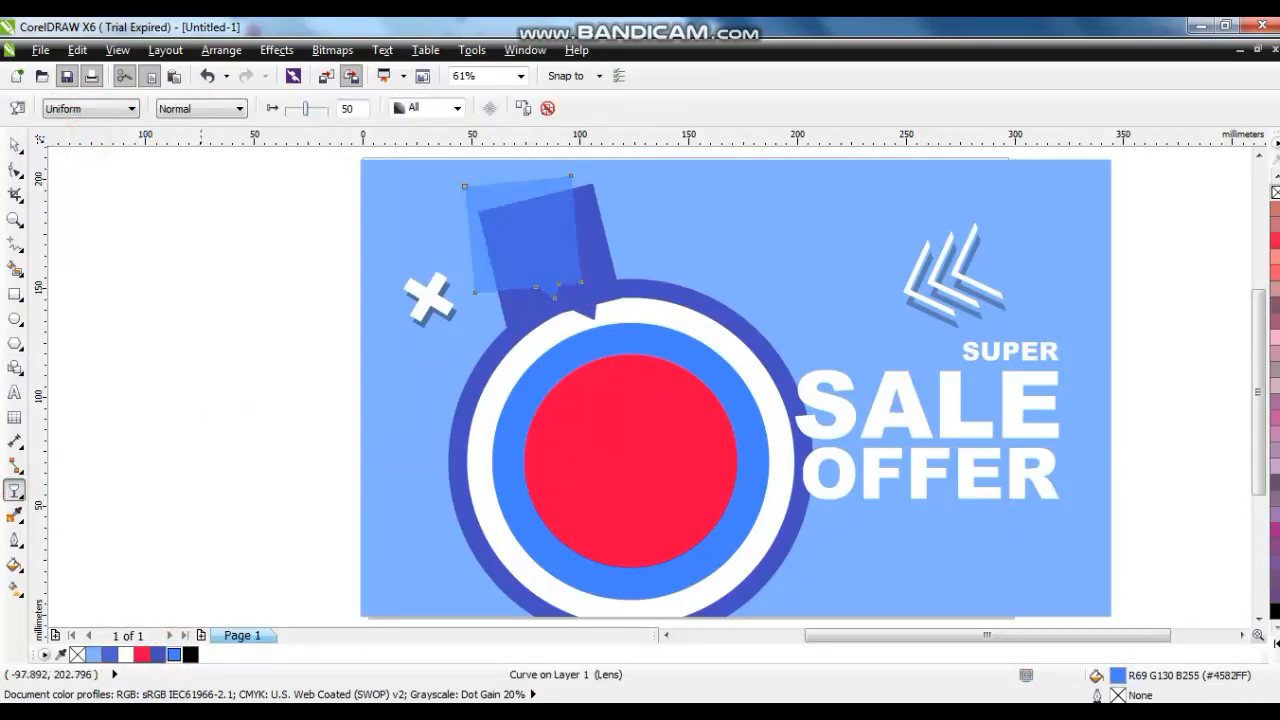
left_click(14, 145)
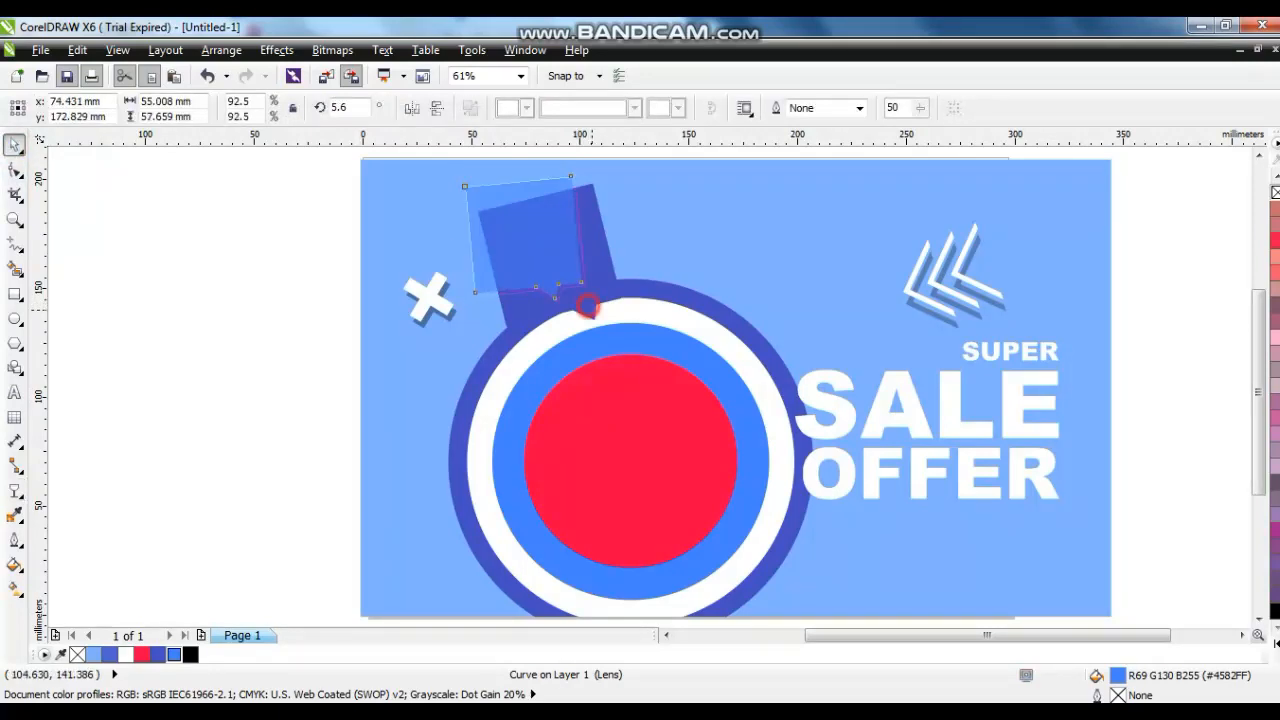
Duplicate the dark blue callout enlarged to about 70 mm wide and fill the copy black.
left_click(602, 284)
left_click_drag(630, 331, 637, 341)
left_click(190, 654)
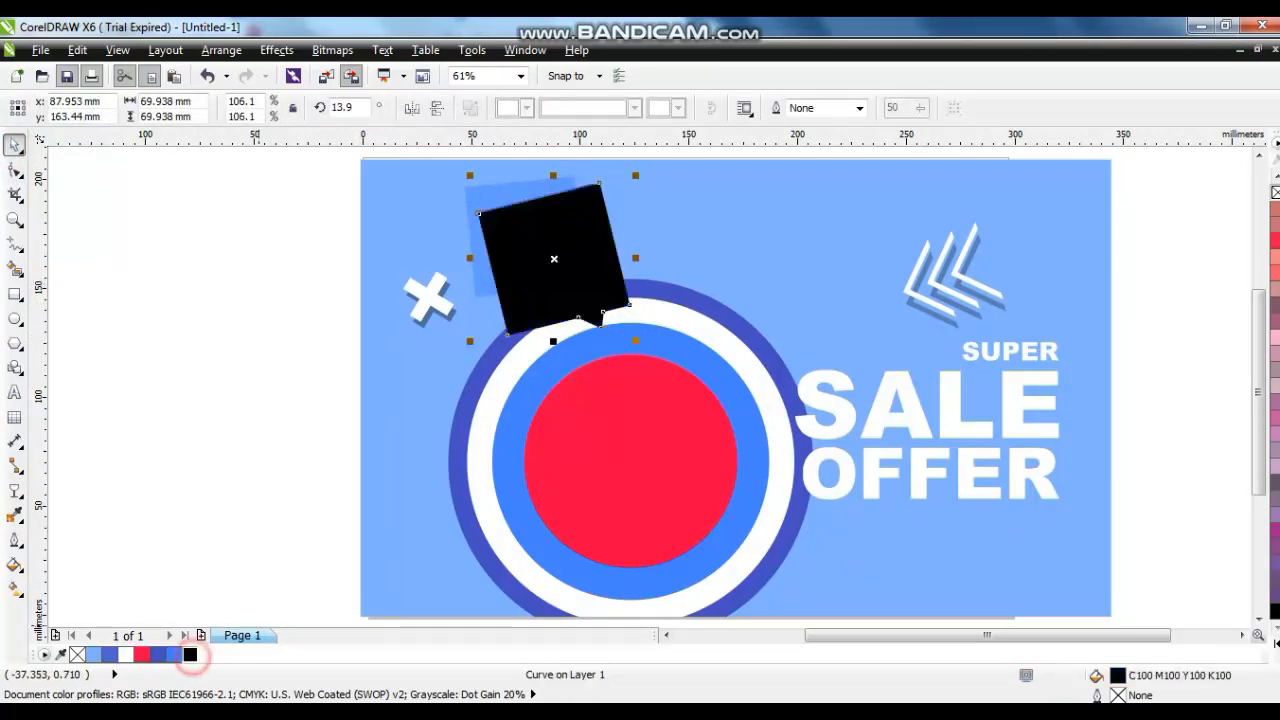
Give the black callout a uniform transparency of 71 and send it behind the blue callouts as a shadow.
left_click(15, 490)
left_click(108, 108)
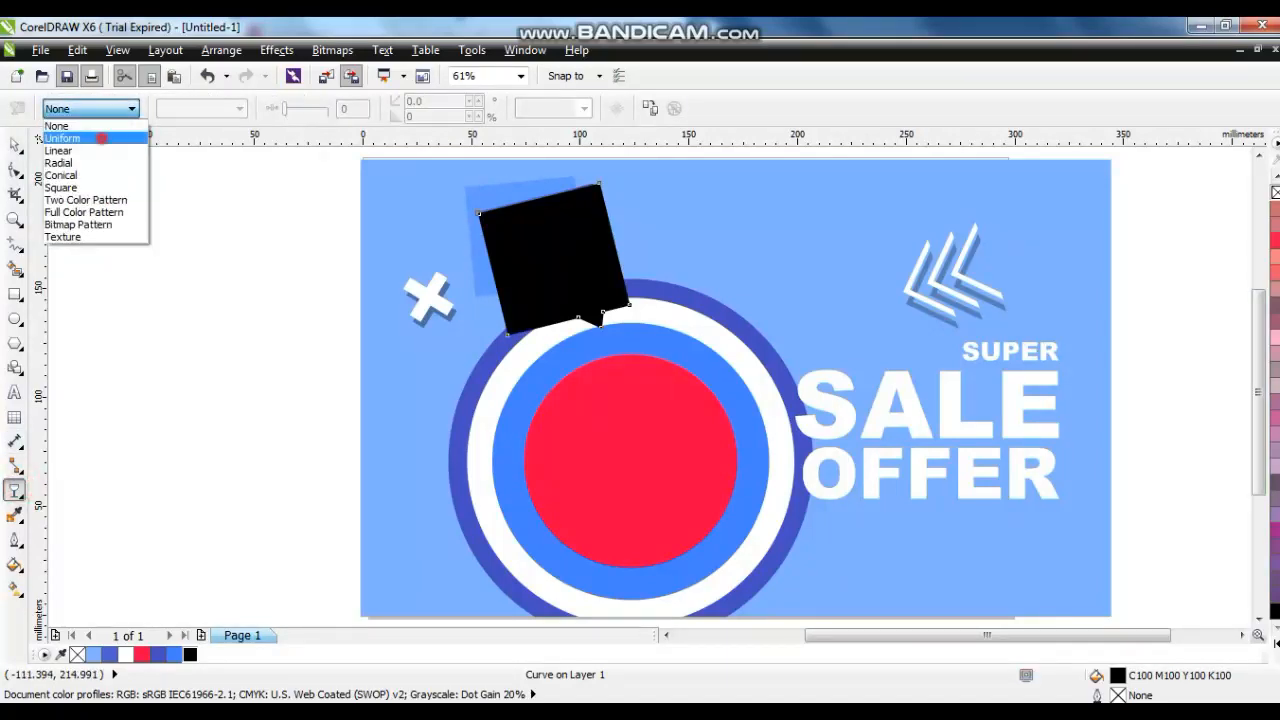
left_click(101, 137)
left_click_drag(305, 108, 314, 109)
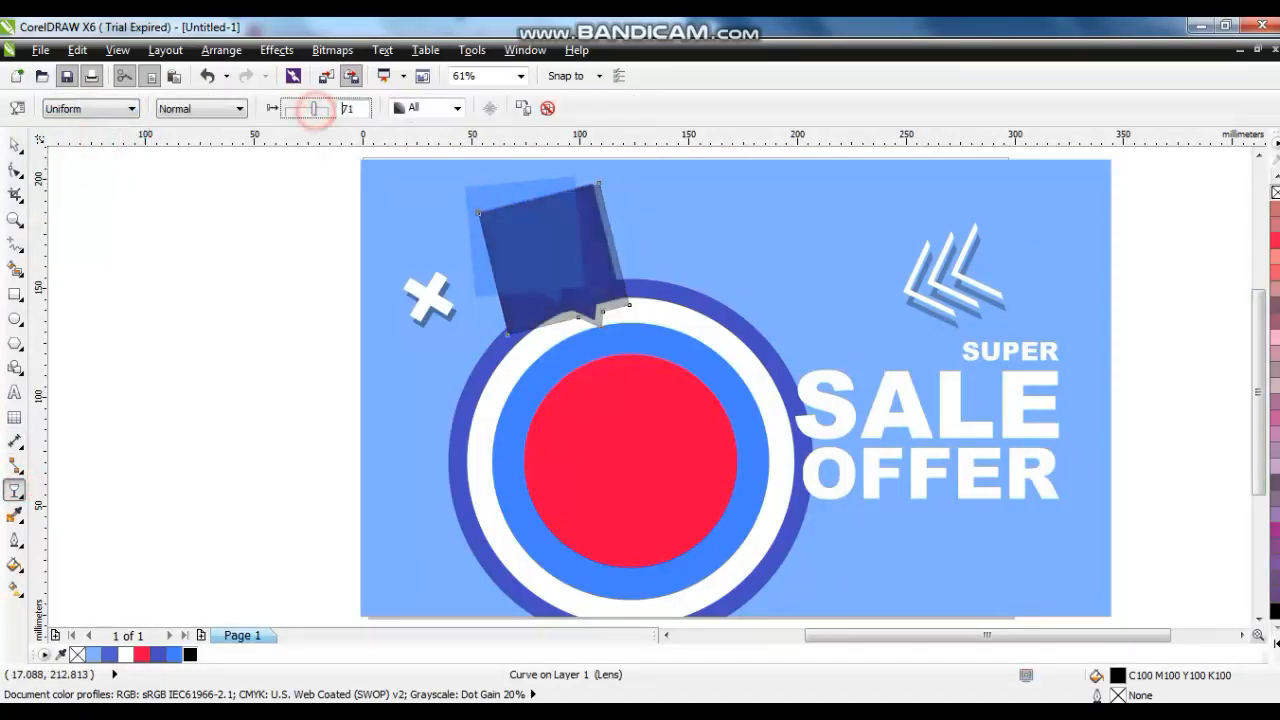
left_click(15, 145)
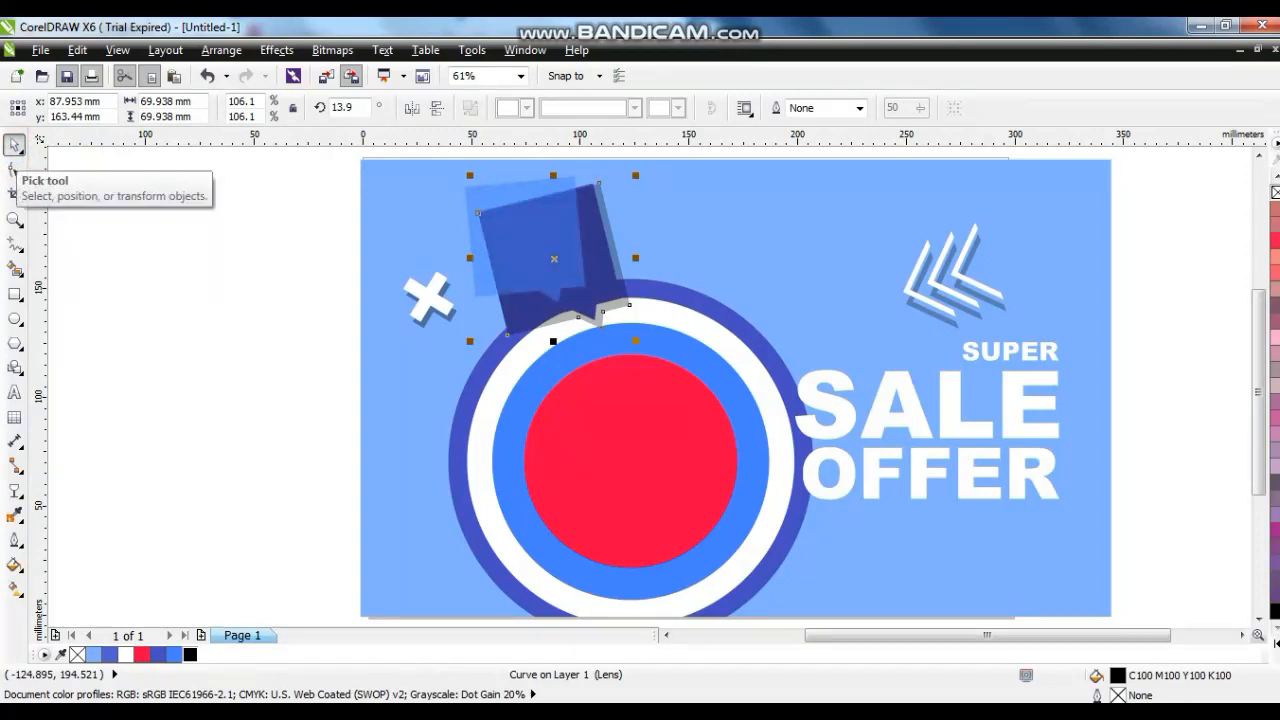
left_click(143, 357)
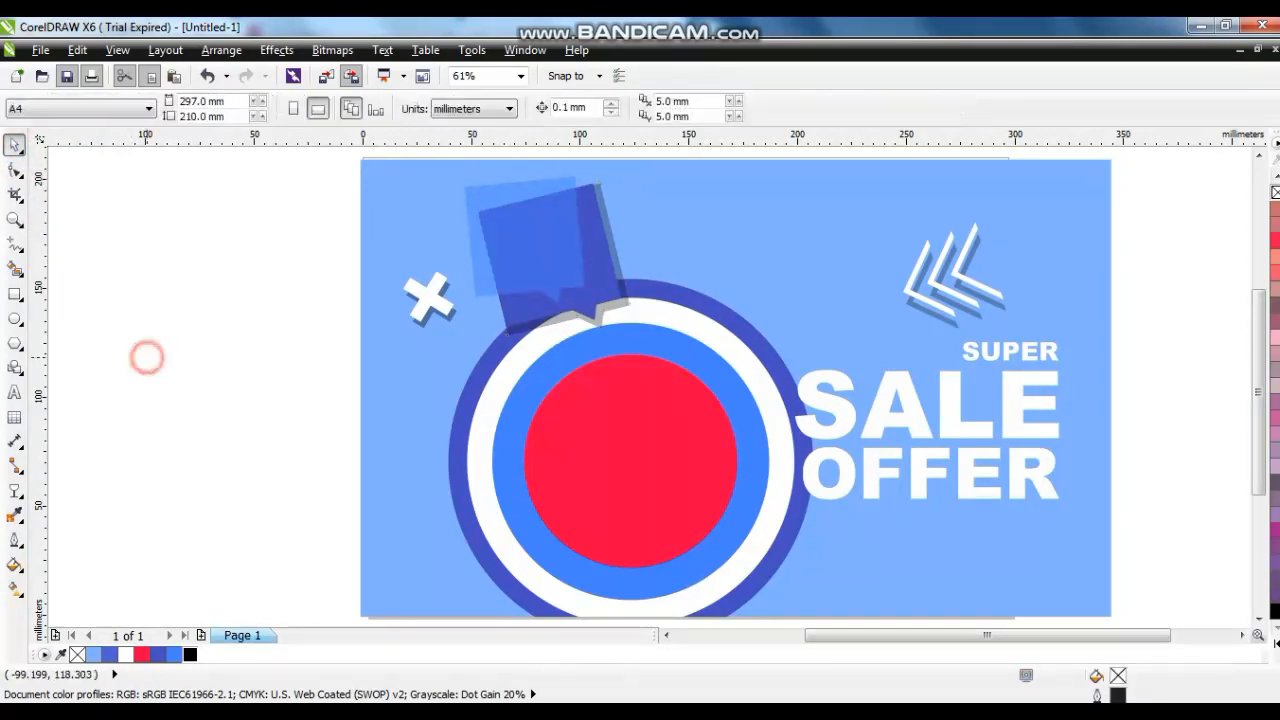
Copy the SALE text to the left side of the page and change the copy to BEST.
left_click_drag(958, 428, 326, 431)
left_click(14, 392)
key("ctrl+a")
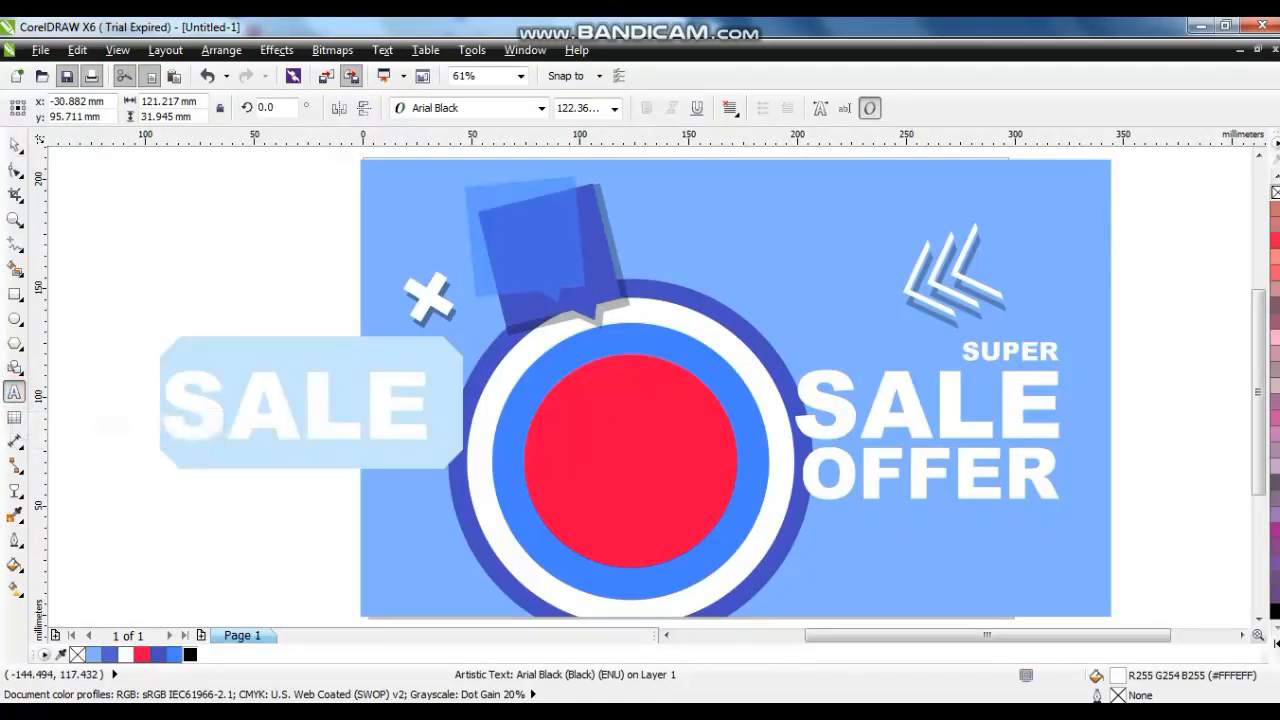
key("Delete")
type("BEST")
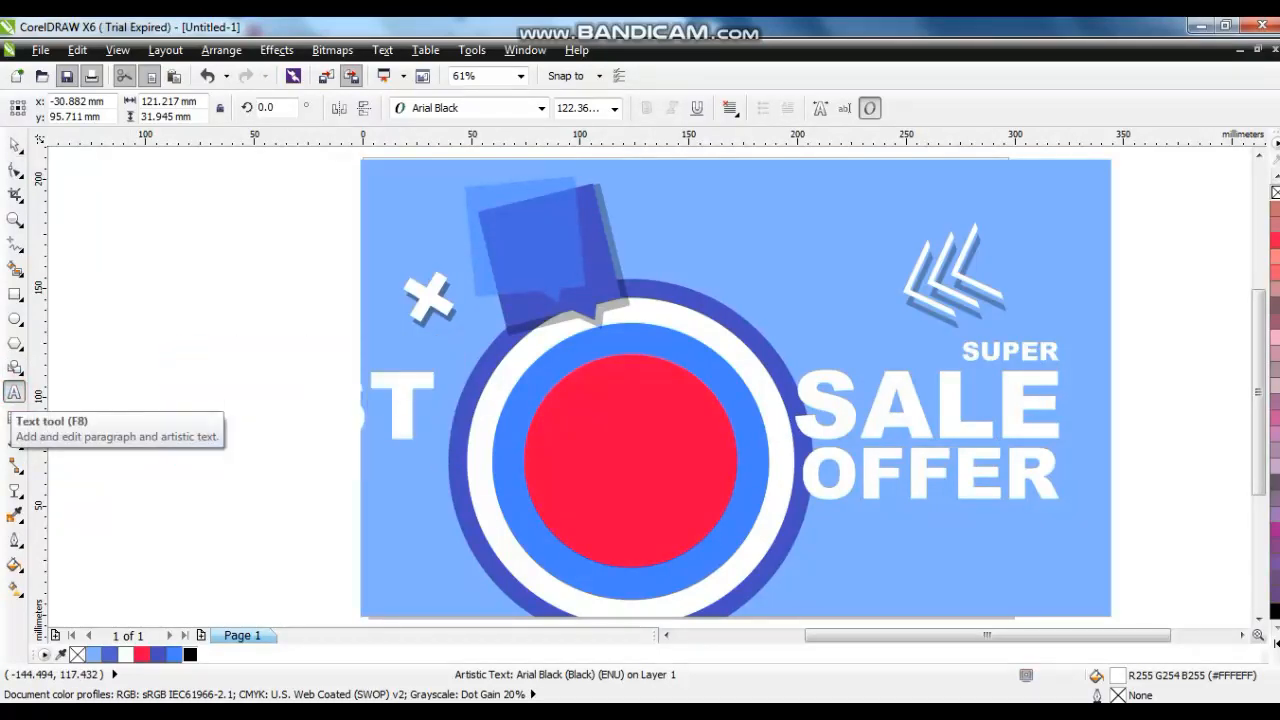
Set the font of the BEST text to Zurich BdXCn BT.
left_click(14, 145)
left_click(541, 108)
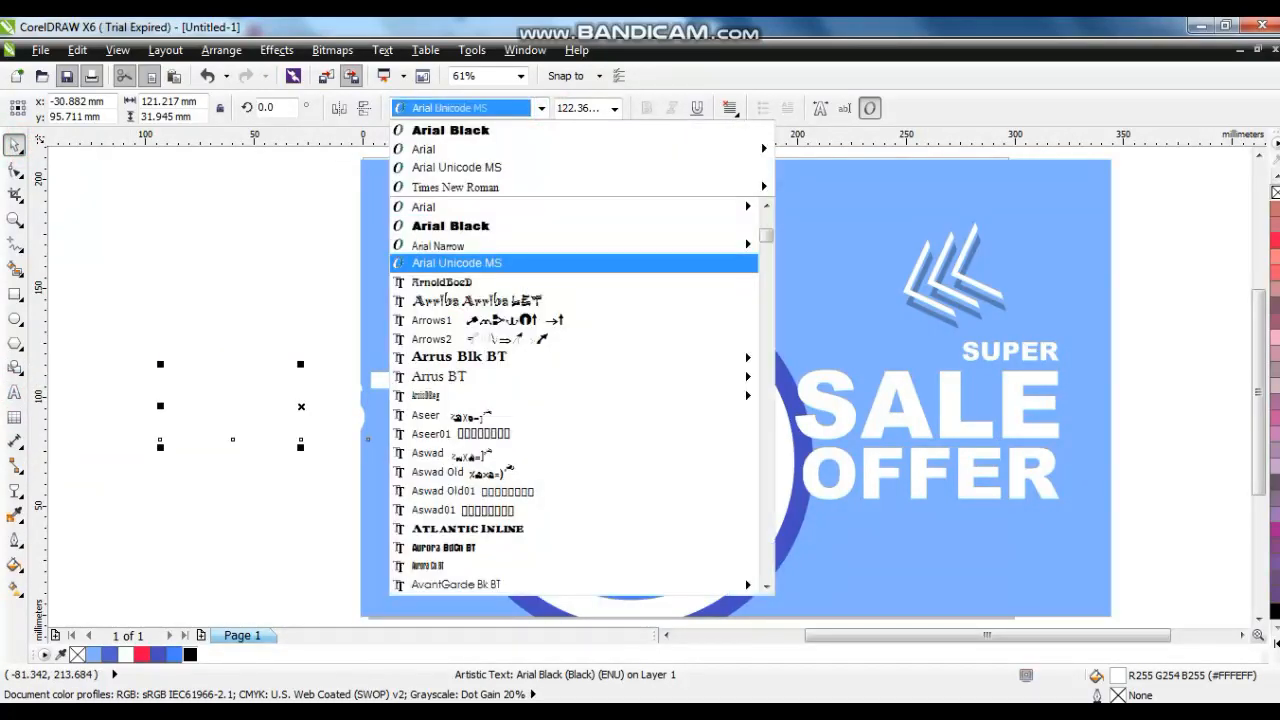
left_click_drag(765, 237, 765, 571)
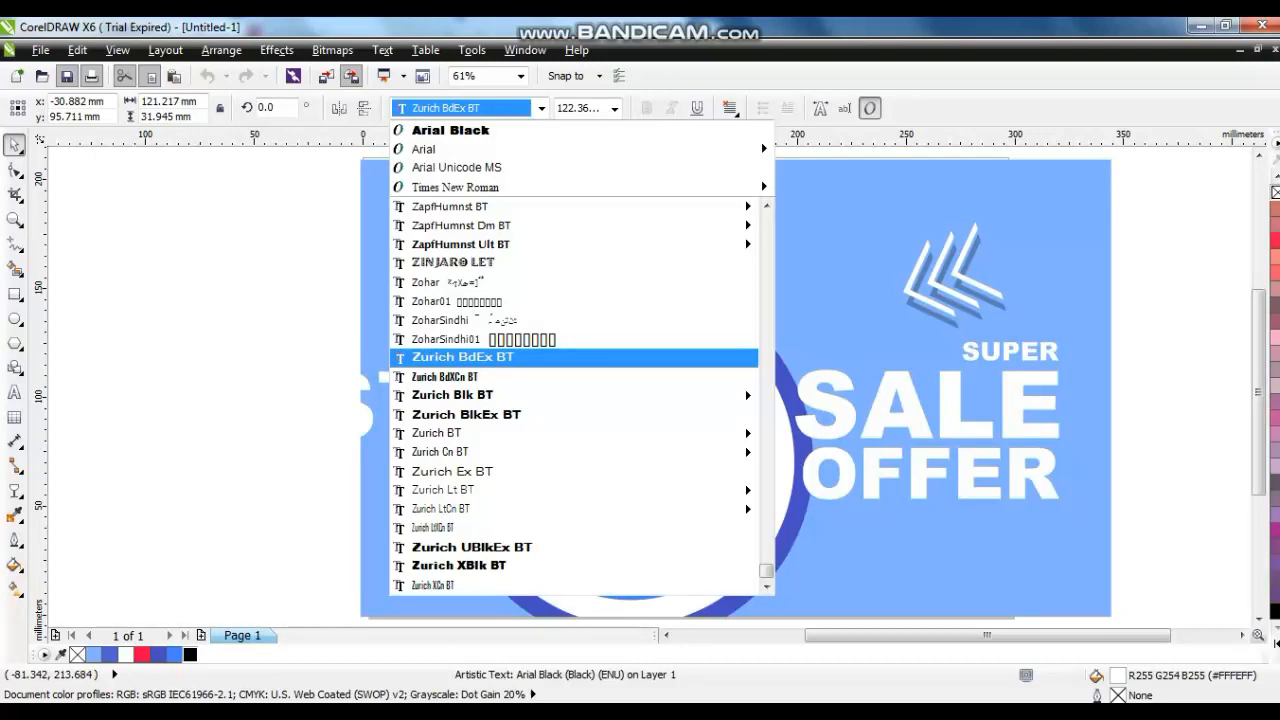
left_click(475, 376)
Place BEST on the upper part of the brighter blue callout, reduced to about 68.6 pt and rotated 7.4°.
left_click_drag(250, 403, 572, 242)
left_click_drag(638, 272, 575, 240)
key("shift+F2")
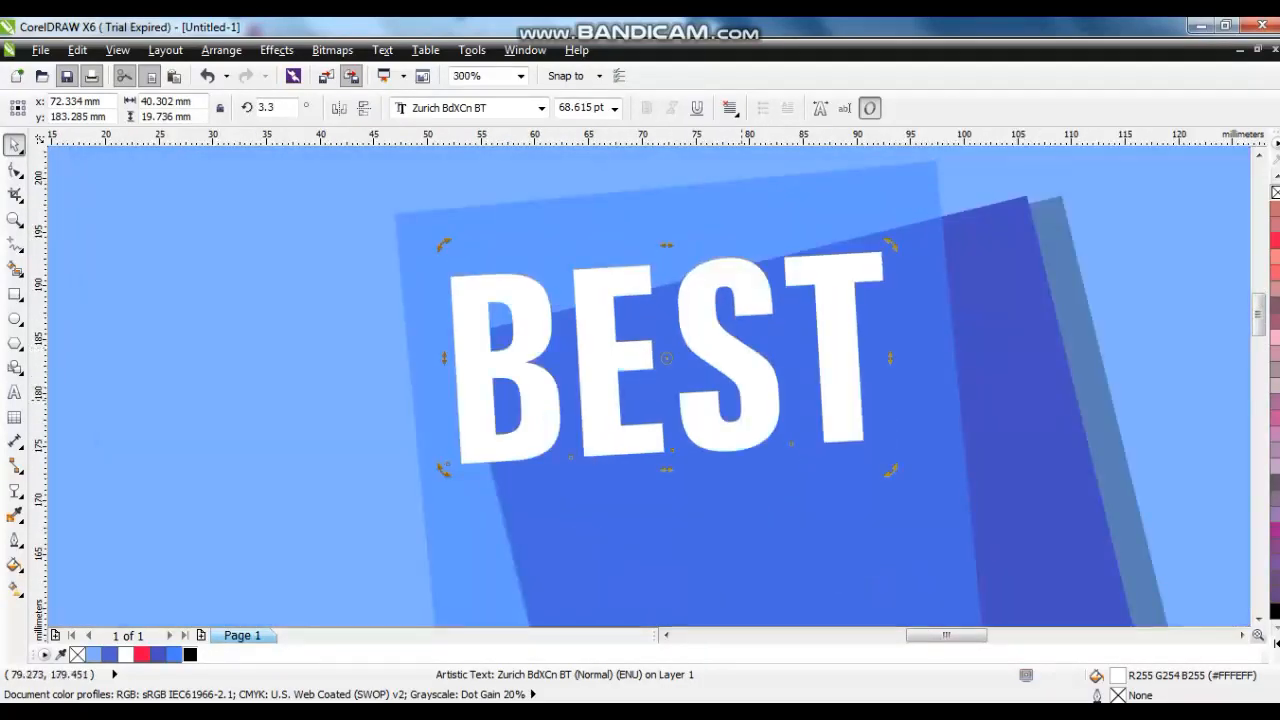
left_click_drag(737, 374, 748, 363)
left_click_drag(899, 457, 902, 440)
left_click(758, 362)
Copy BEST directly below itself, with the copy reading DISCOUNT and reduced to about 34.6 pt.
scroll(754, 372, "down", 1)
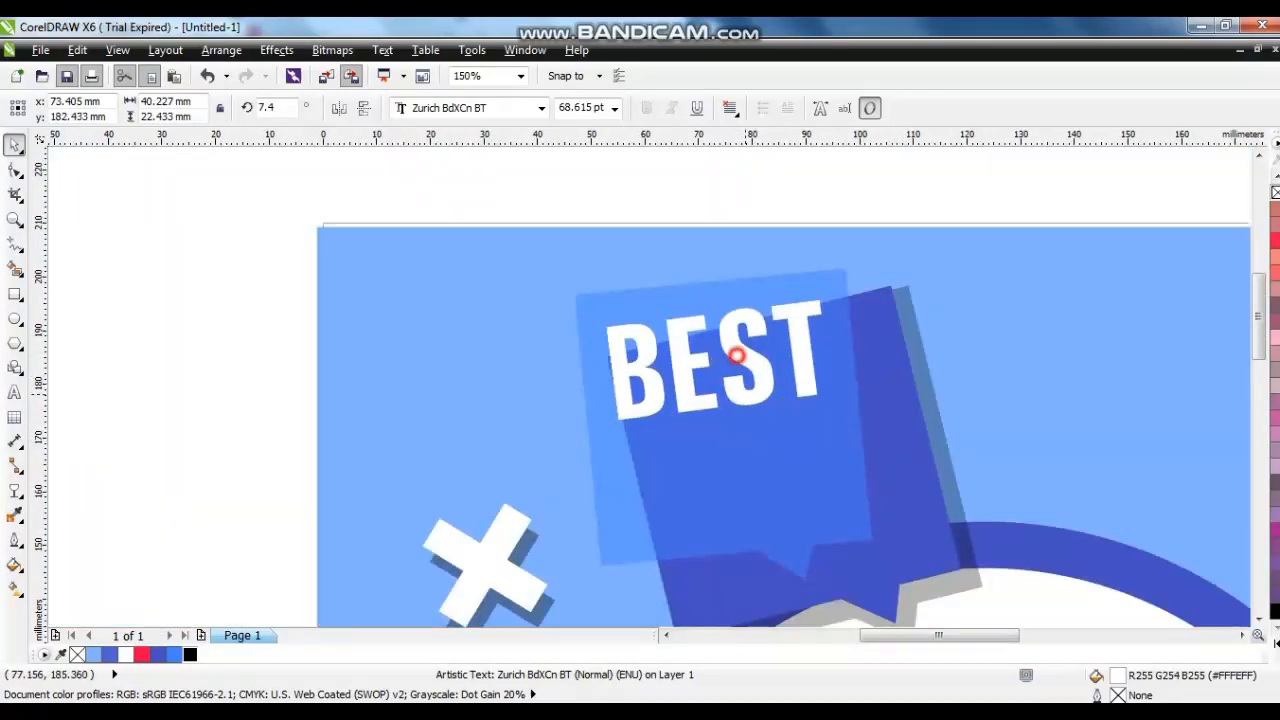
left_click_drag(737, 357, 745, 466)
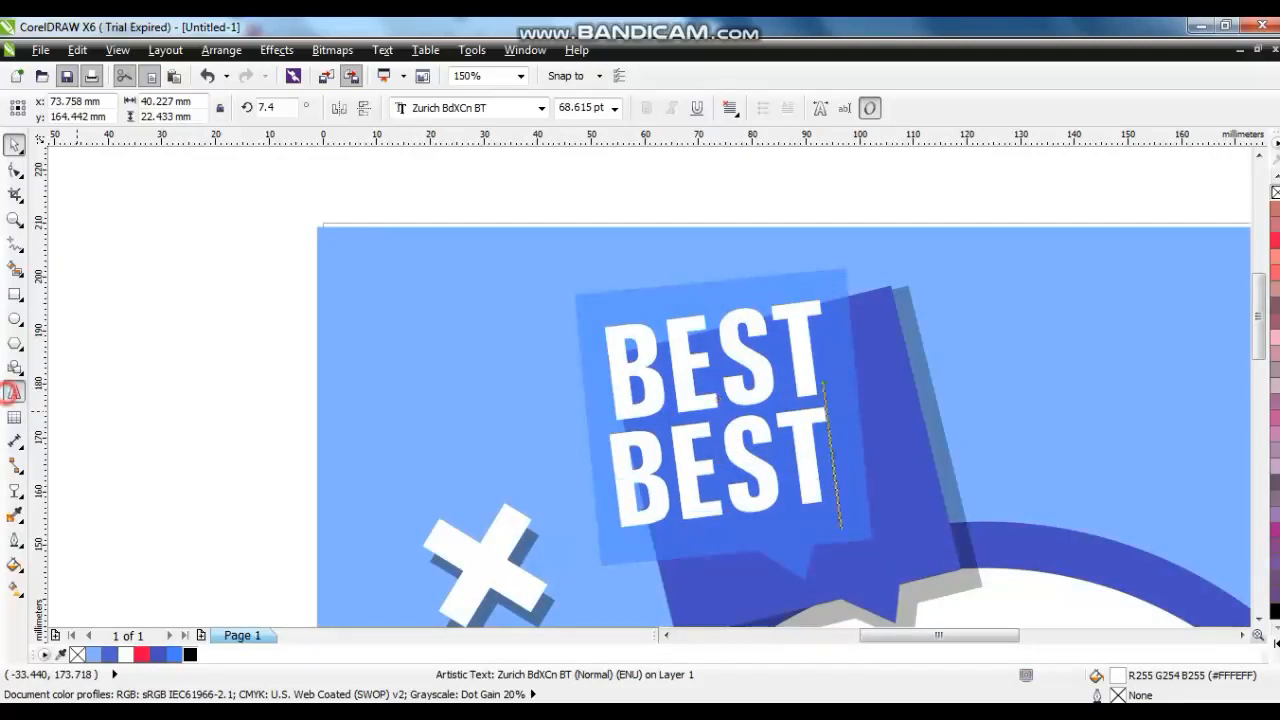
left_click(14, 392)
type("DISCOUNT")
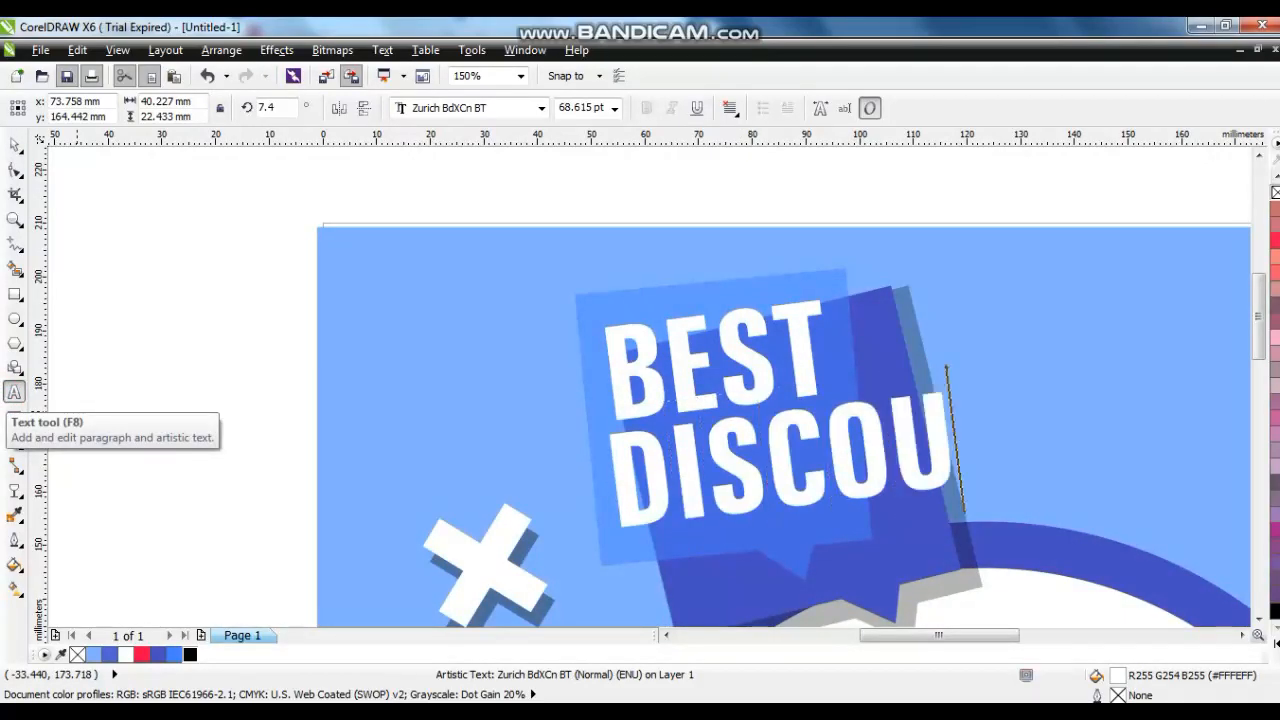
left_click(13, 144)
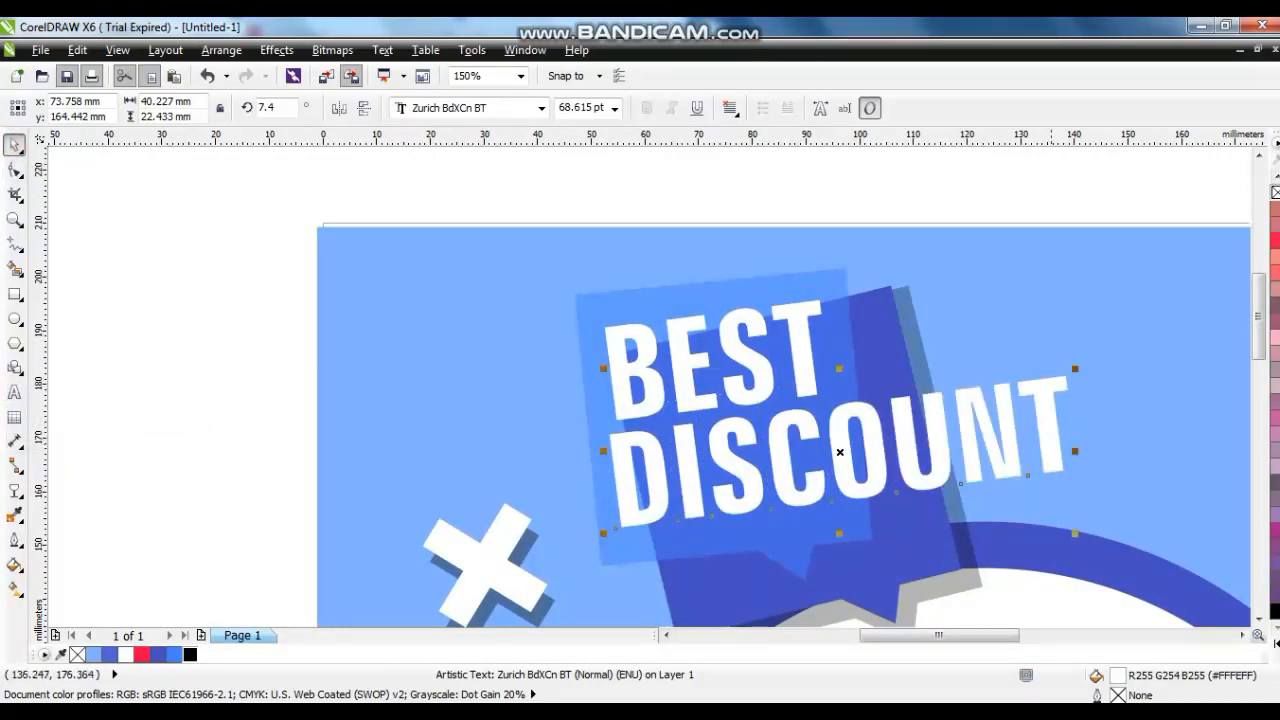
left_click_drag(1077, 370, 795, 446)
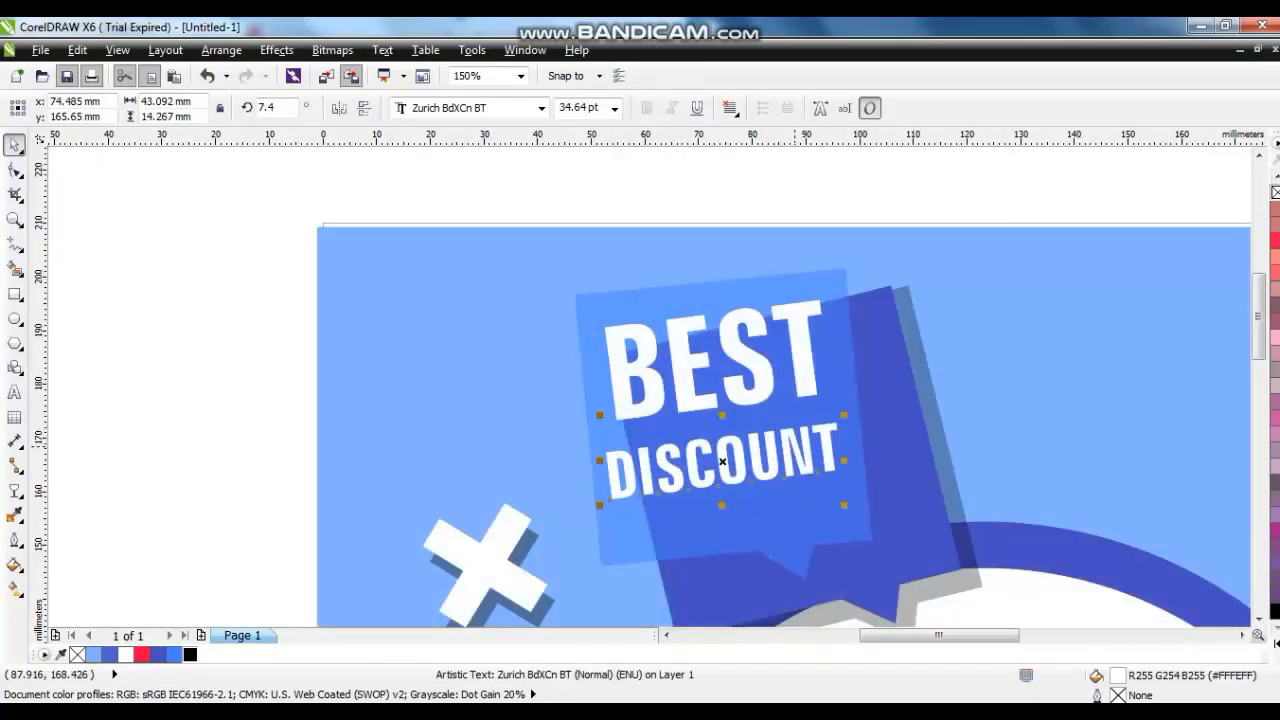
Lower and slightly enlarge BEST above DISCOUNT, and shift both words slightly down on the callout.
left_click_drag(752, 383, 749, 395)
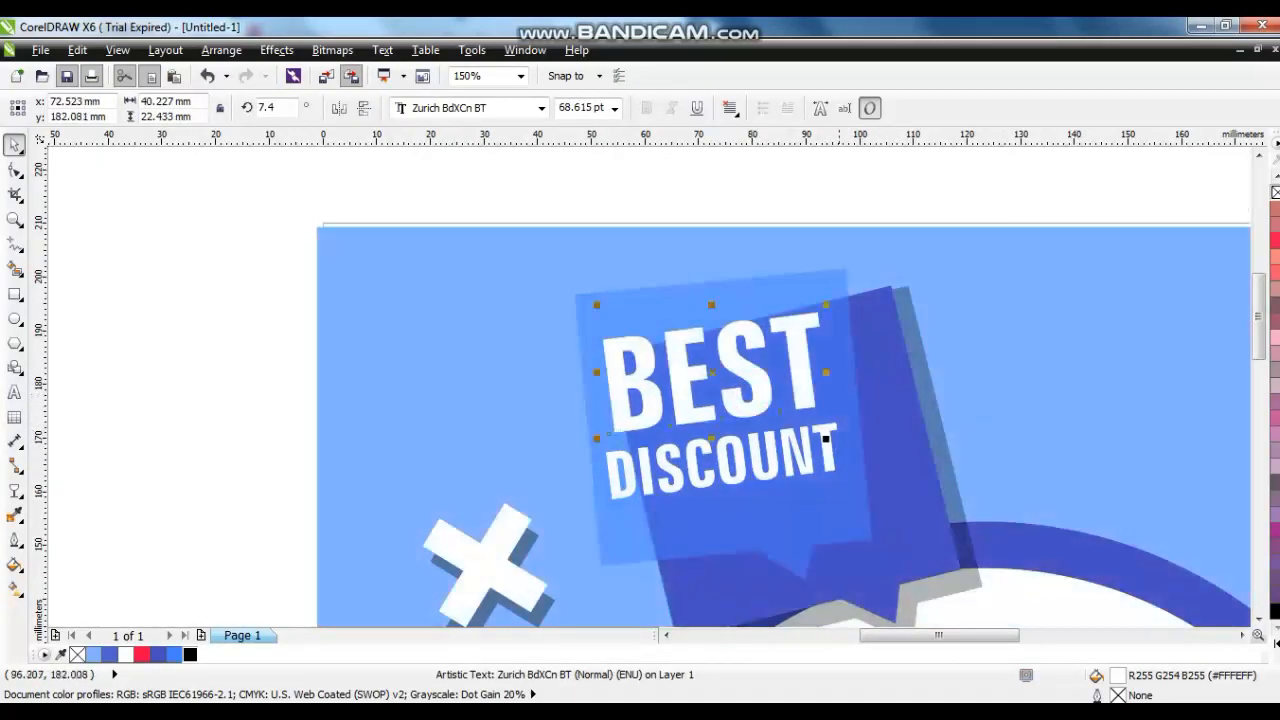
left_click(826, 440, "shift")
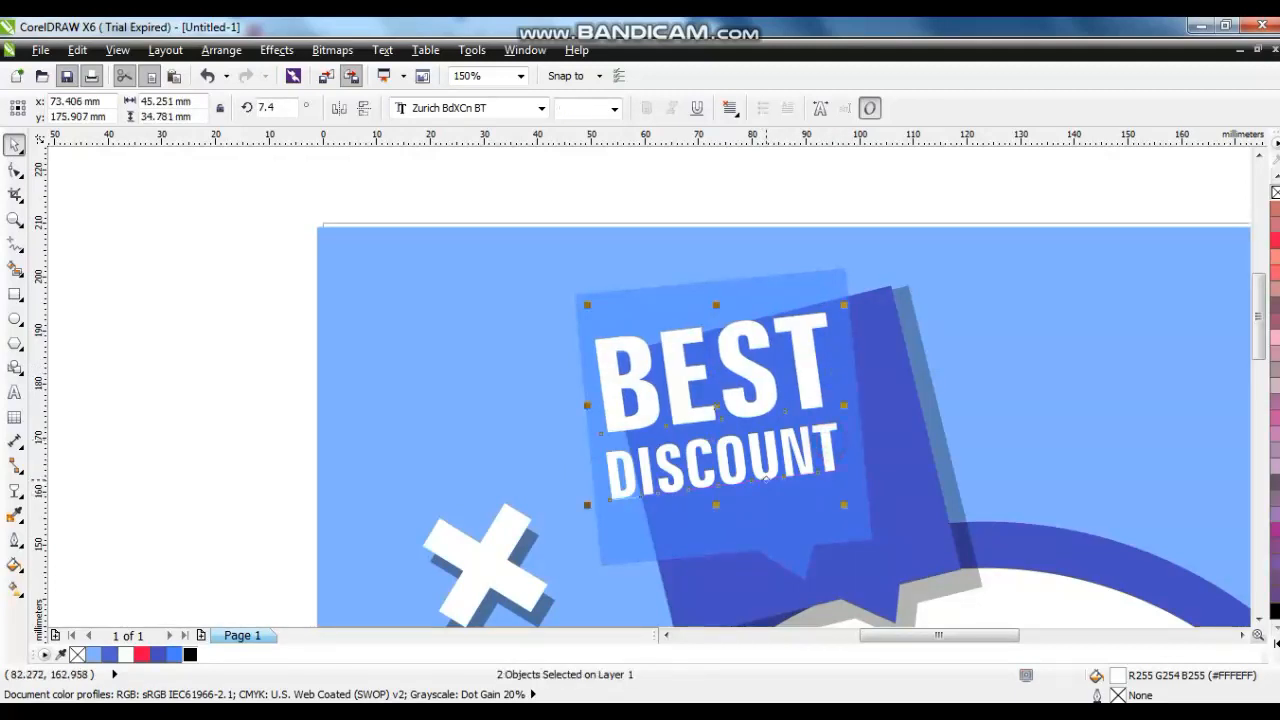
left_click_drag(766, 480, 769, 491)
left_click(1086, 365)
key("F4")
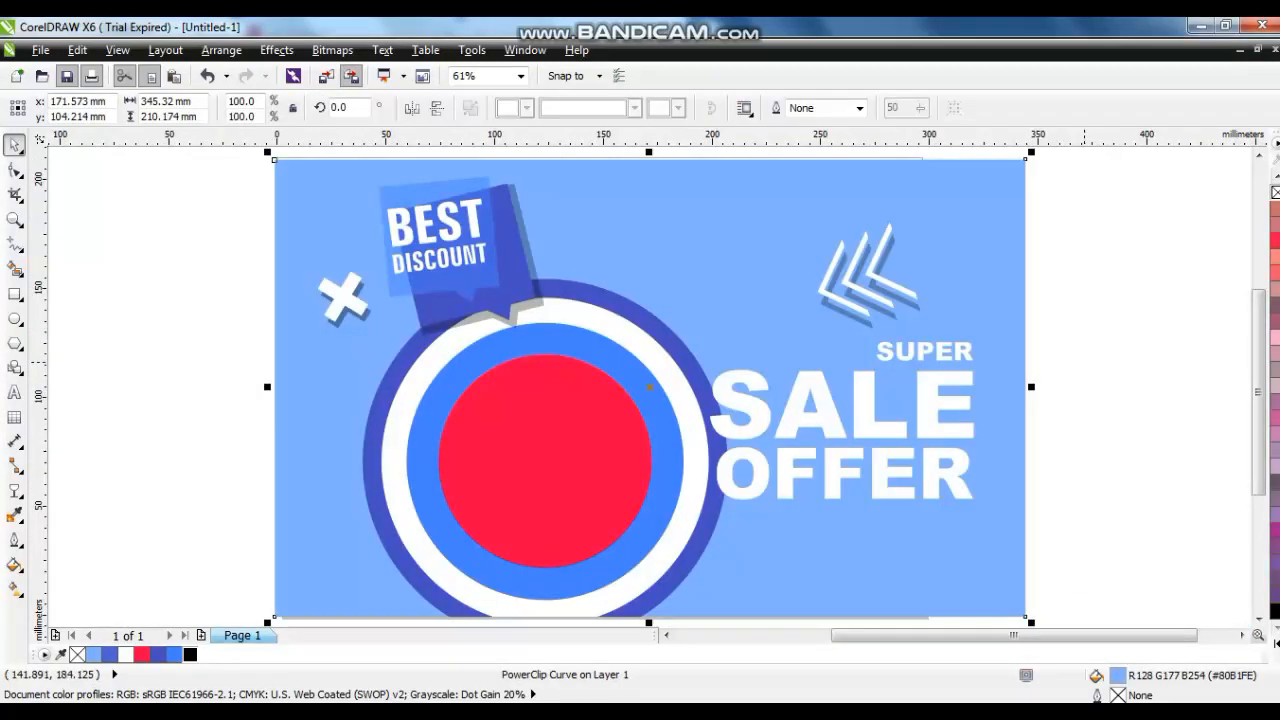
Place the photo of the woman with shopping bags beside the banner's left edge and enlarge it to about 234 mm wide.
left_click(1077, 380)
scroll(1077, 380, "down", 1)
left_click_drag(562, 216, 649, 476)
left_click_drag(649, 404, 698, 373)
Apply a uniform transparency to the photo and position it over the circles with the woman's head inside the red circle.
left_click(15, 490)
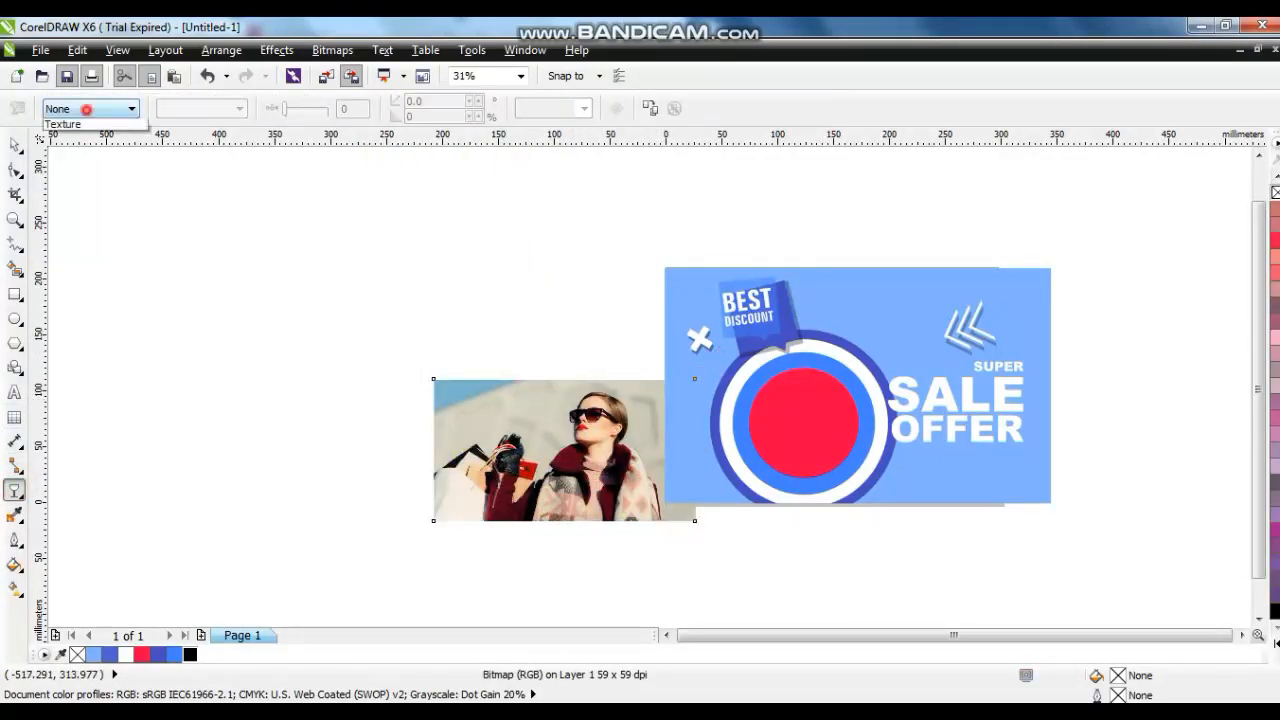
left_click(90, 108)
left_click(62, 137)
key("space")
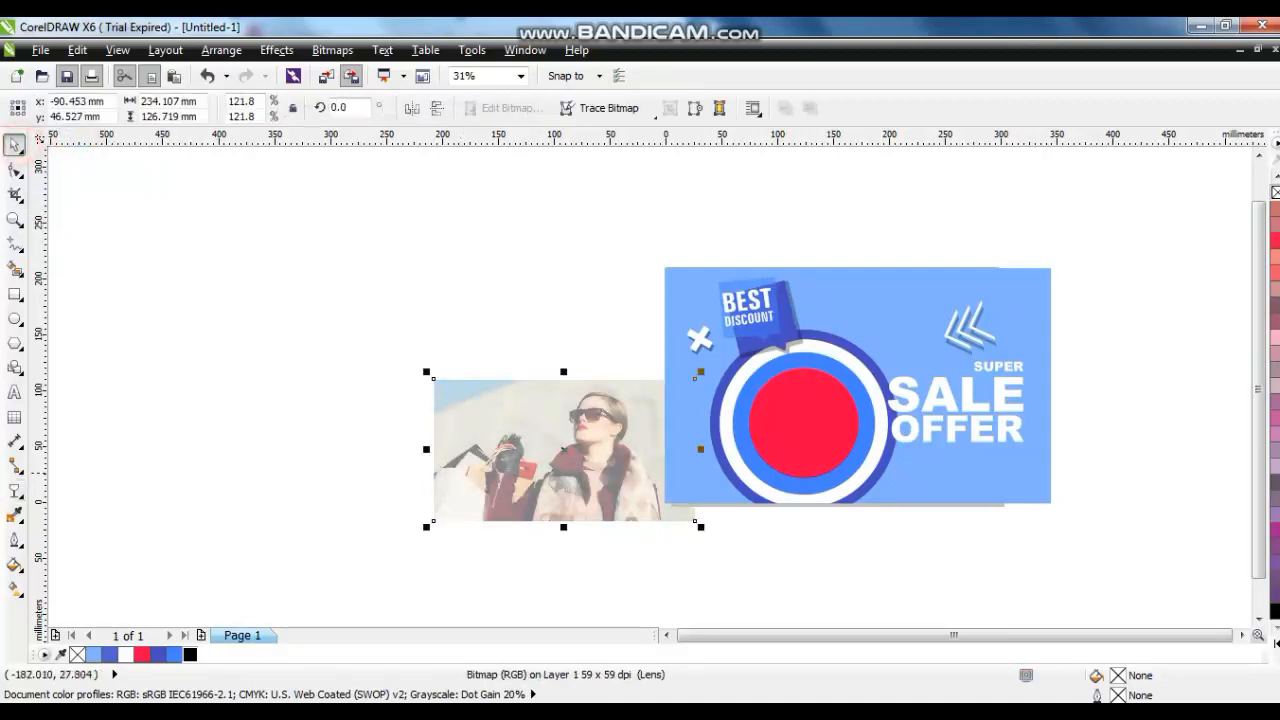
left_click_drag(534, 510, 727, 490)
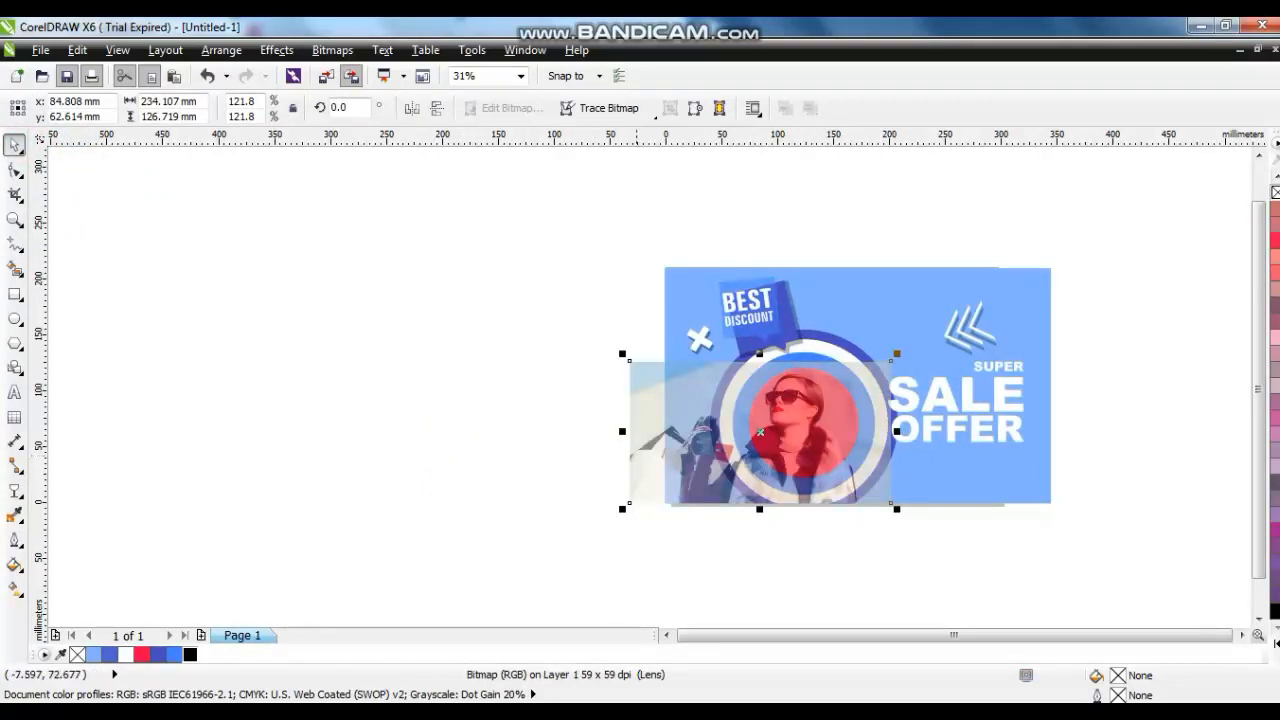
Enlarge the semi-transparent photo to about 251 mm wide and shift it sideways over the circles, keeping it along the banner's bottom edge.
left_click_drag(583, 243, 1113, 527)
key("shift+F2")
left_click(1112, 529)
left_click(571, 531)
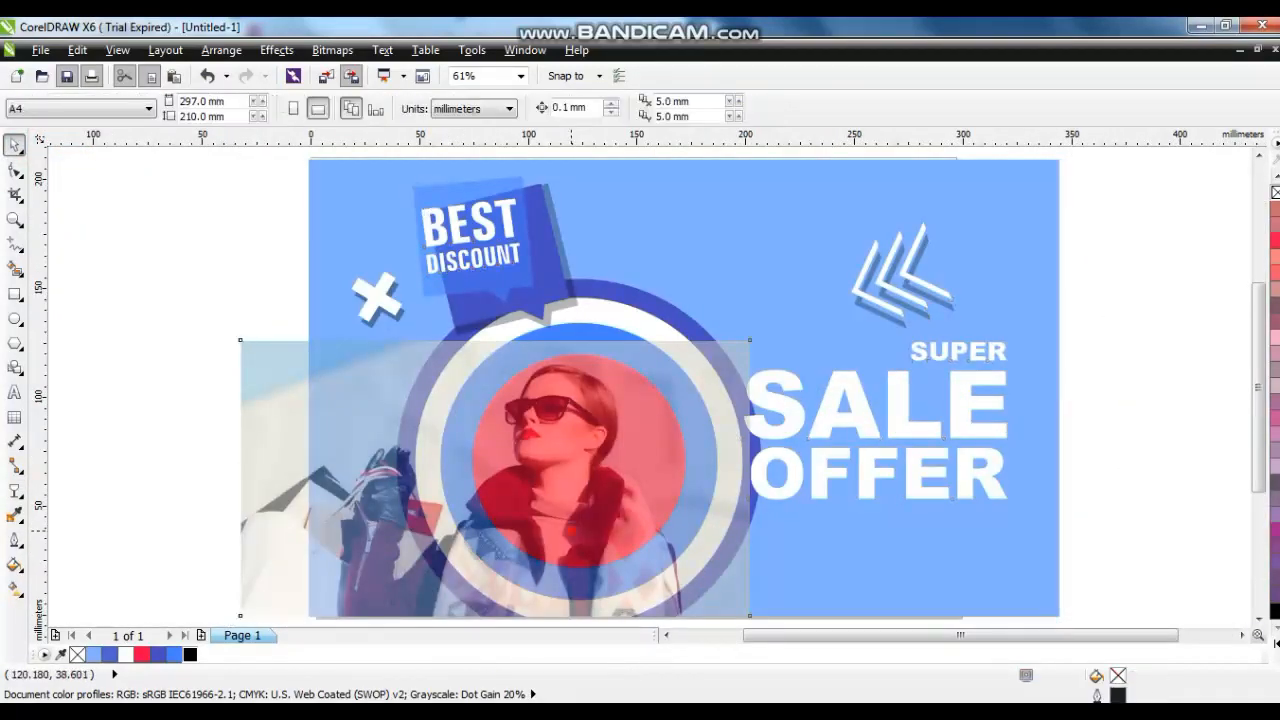
left_click_drag(571, 531, 588, 531)
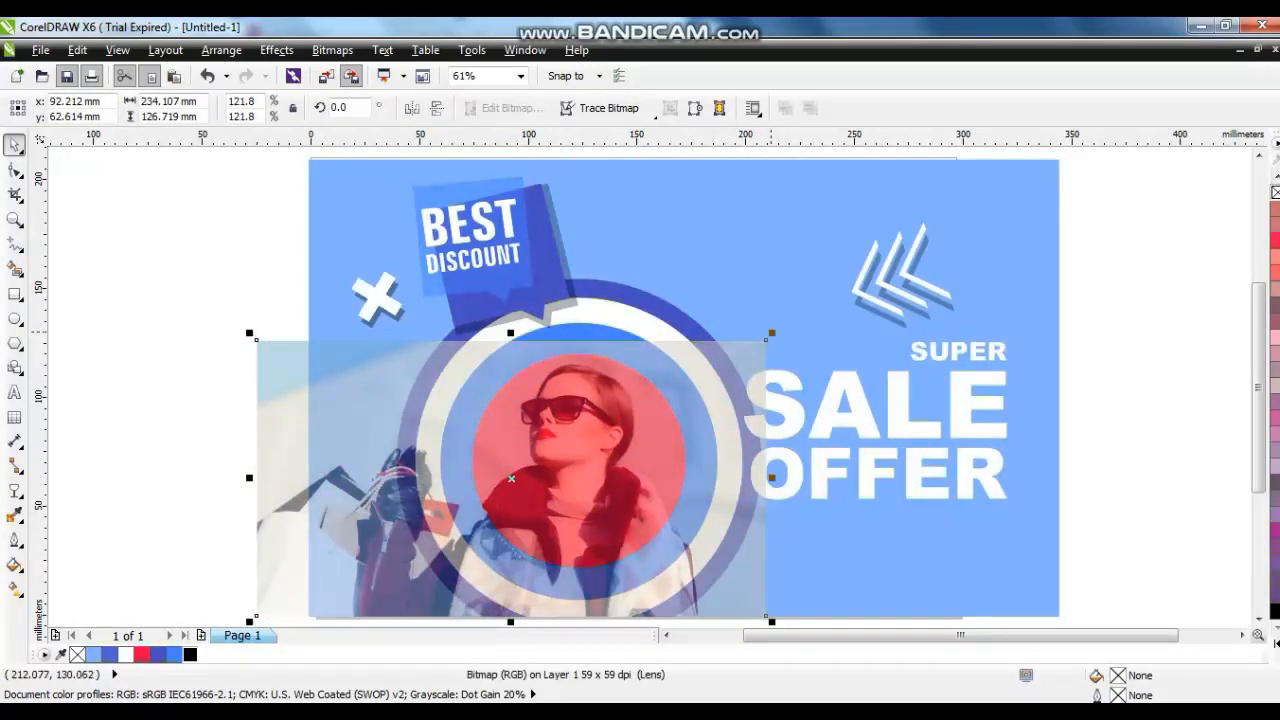
left_click_drag(771, 332, 808, 311)
left_click_drag(593, 446, 626, 445)
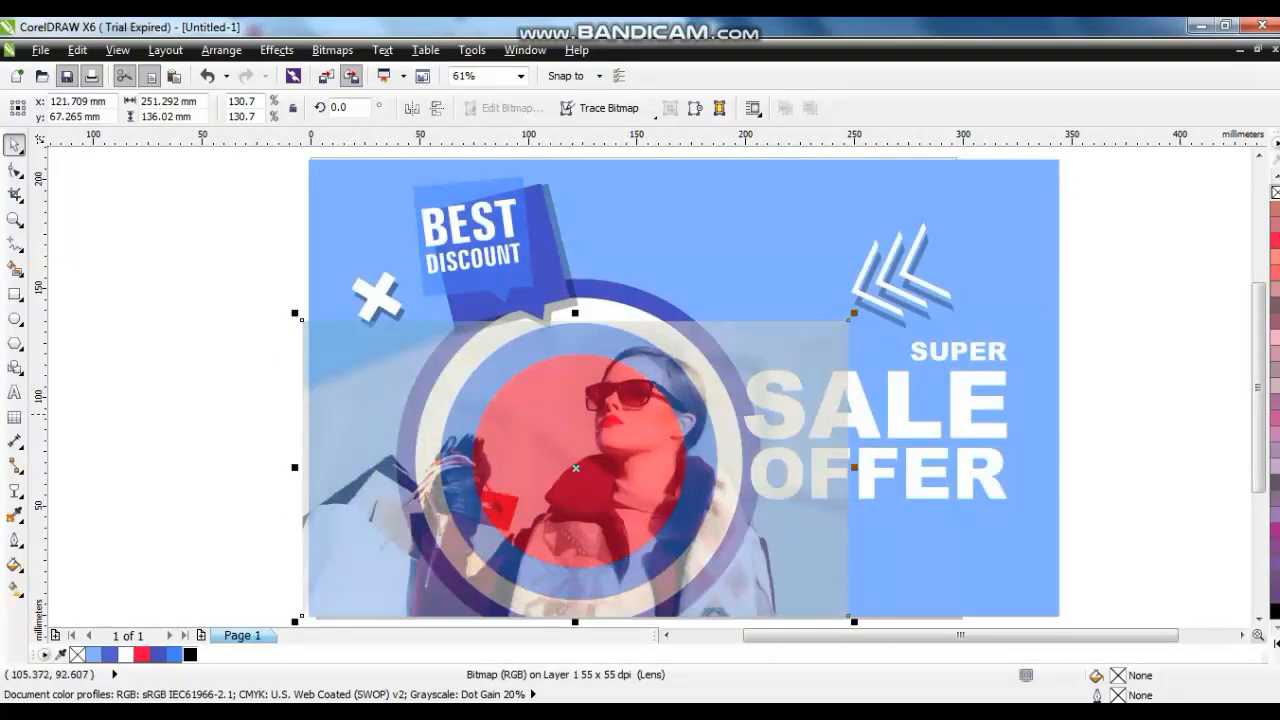
Remove the uniform transparency from the woman's photo.
left_click(15, 490)
left_click(90, 108)
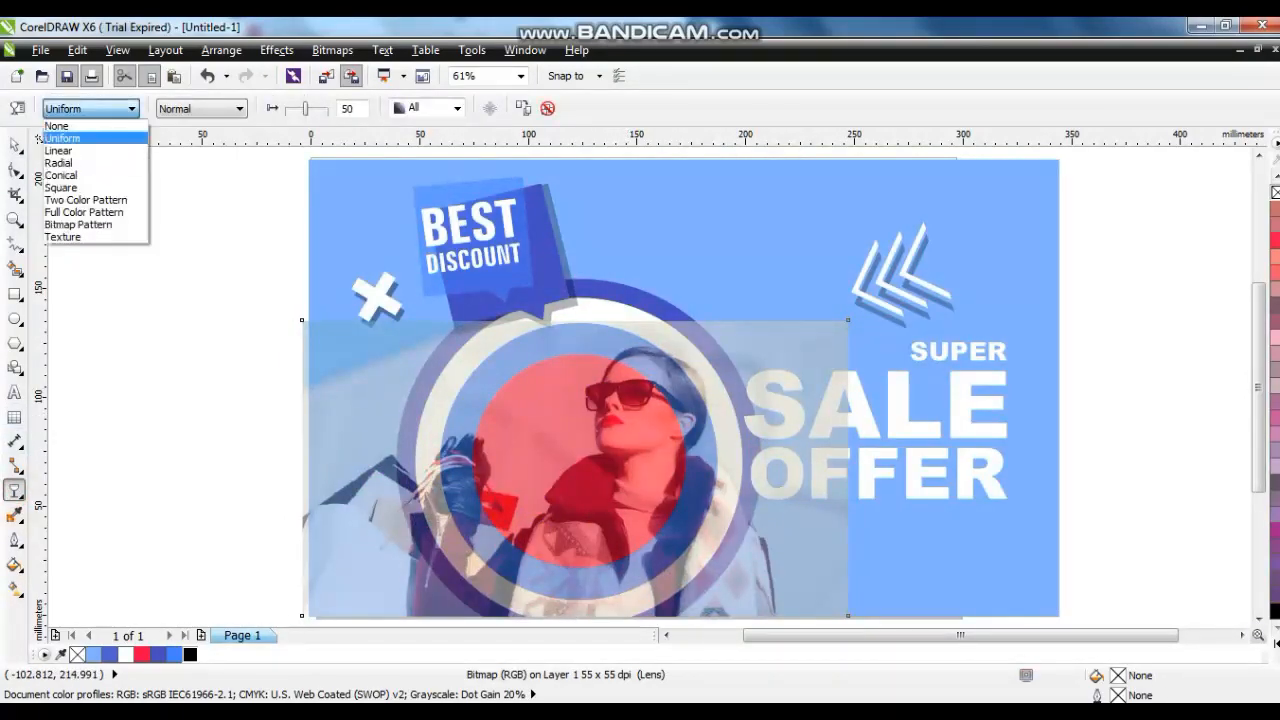
left_click(60, 124)
Start a straight-segment outline at the woman's forehead hairline and trace over her hair, down the back of her head and along the collar.
left_click(15, 219)
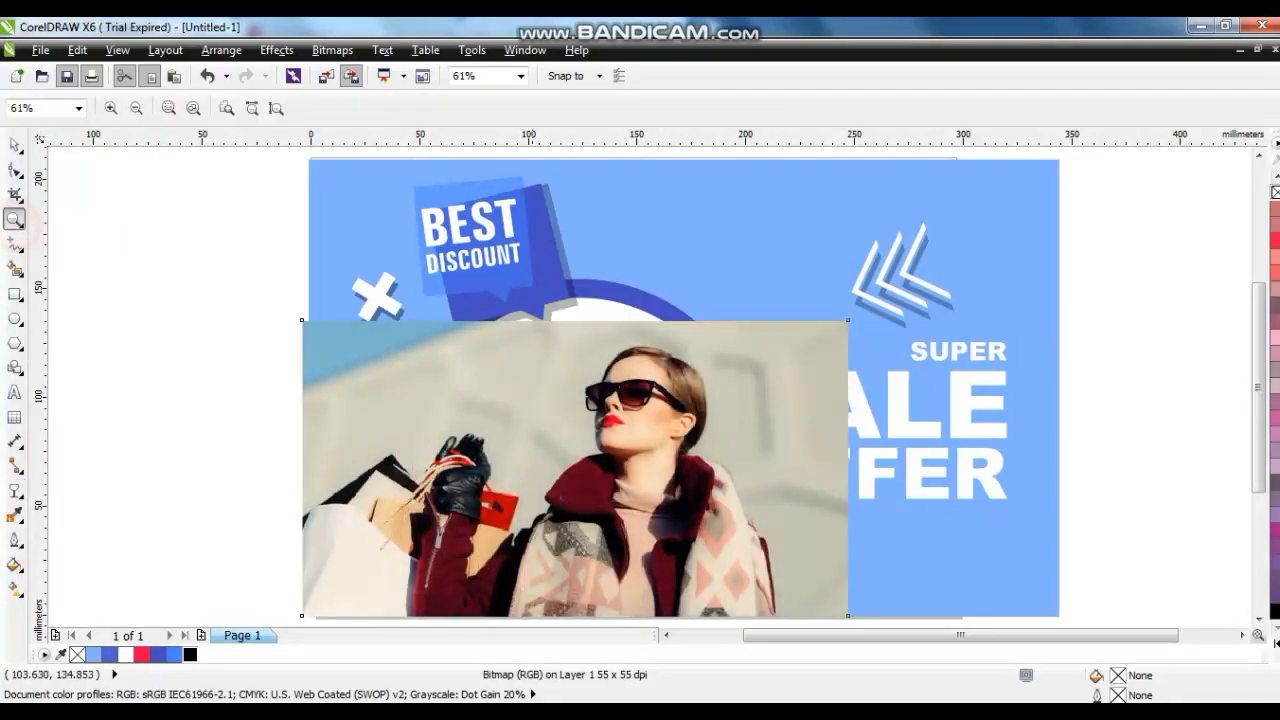
left_click_drag(783, 487, 783, 487)
key("F5")
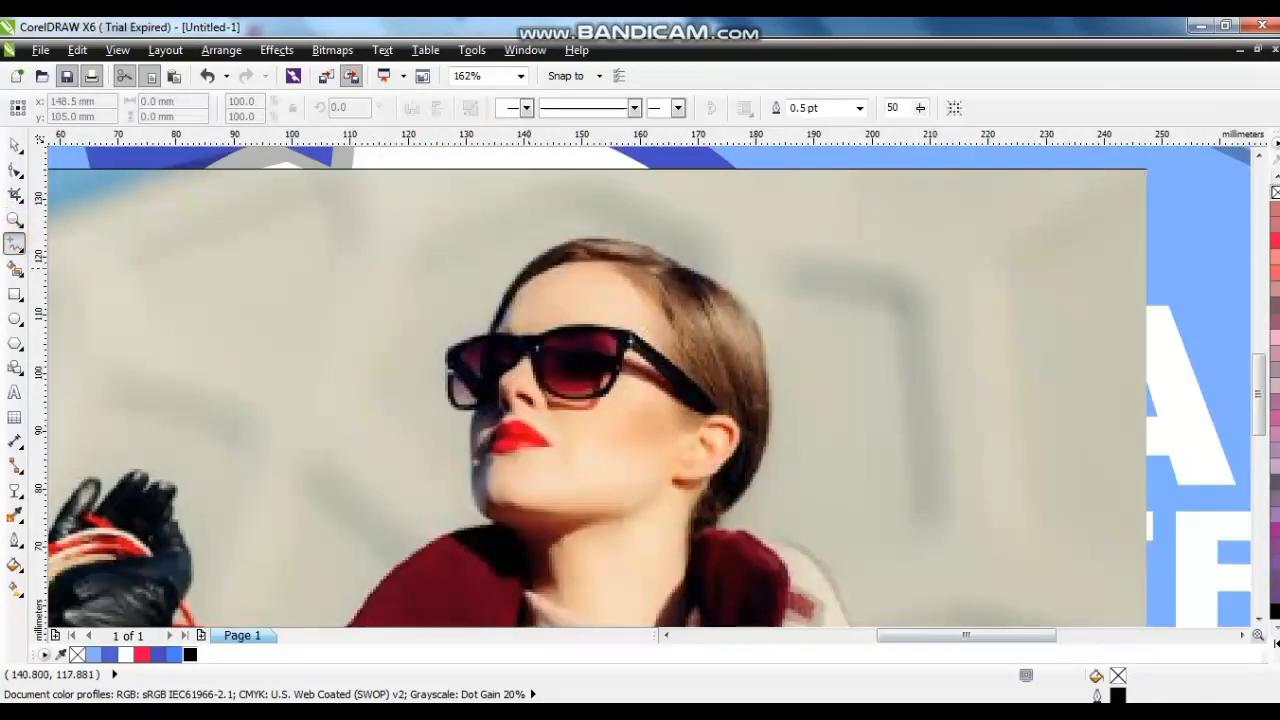
left_click(528, 268)
double_click(687, 273)
double_click(760, 358)
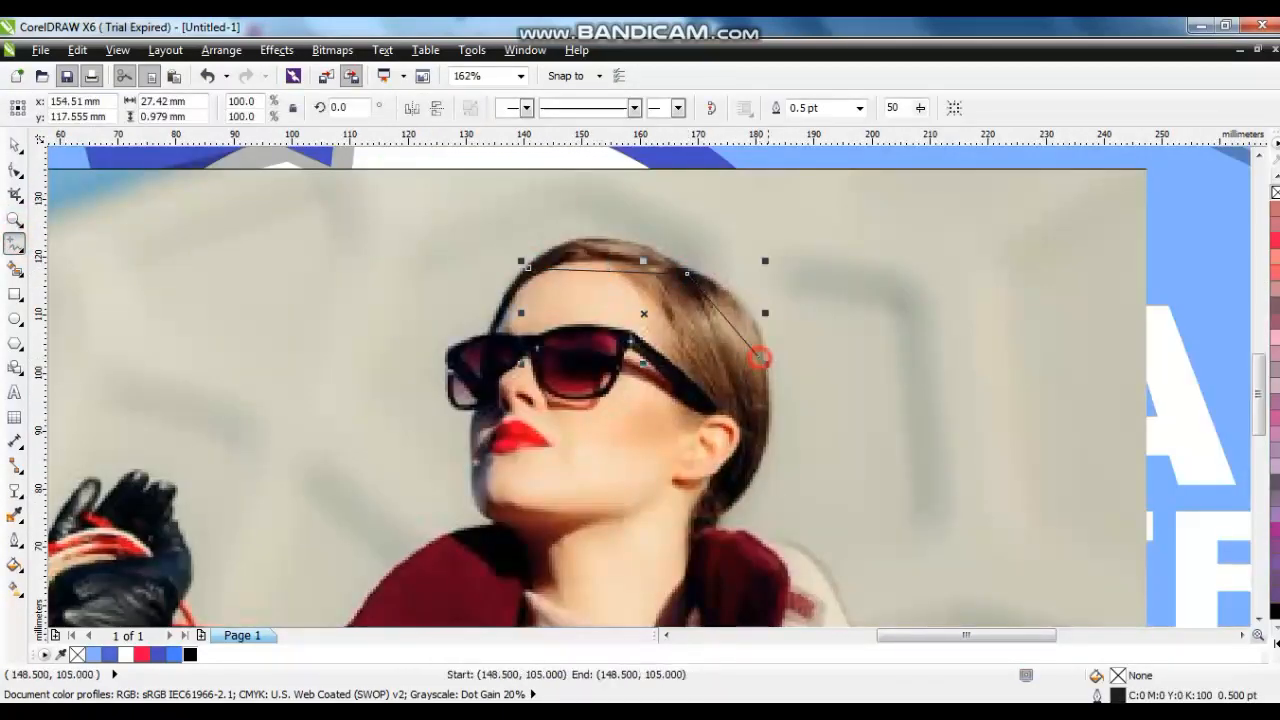
double_click(720, 503)
double_click(710, 527)
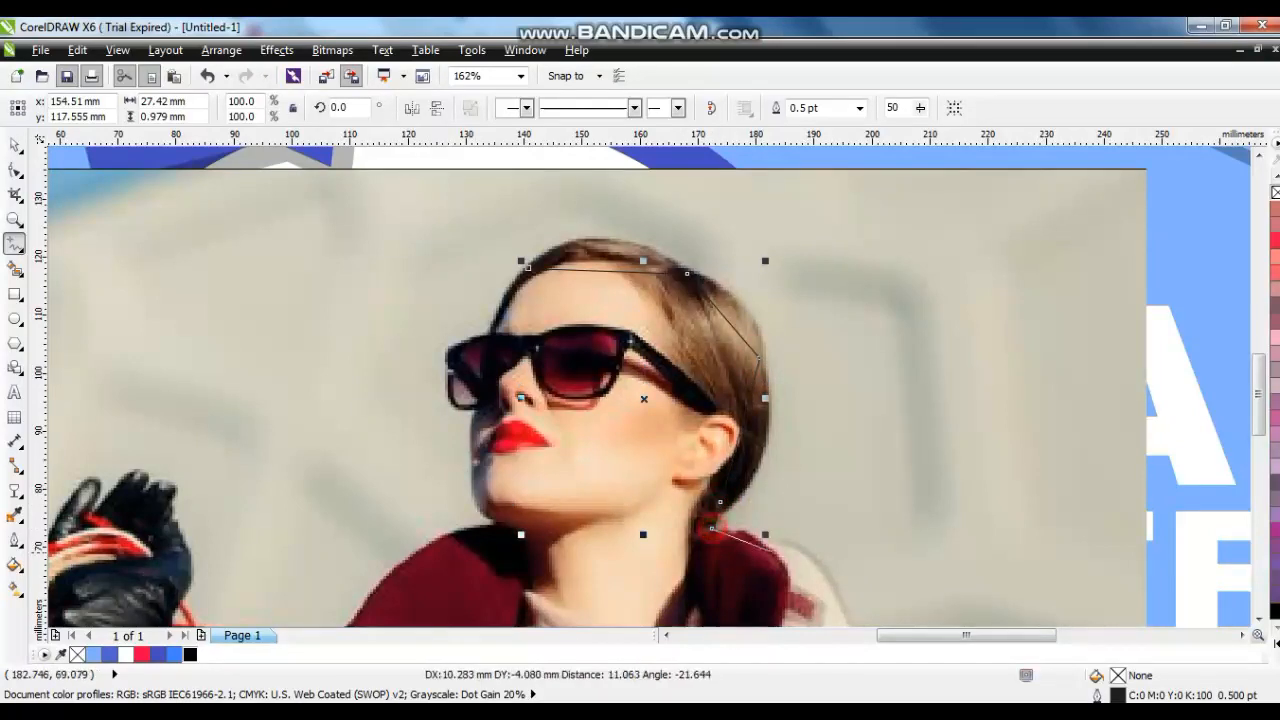
double_click(776, 543)
Trace from the forehead hairline down past the sunglasses, mouth and chin to the outer edge of the burgundy collar.
left_click(528, 268)
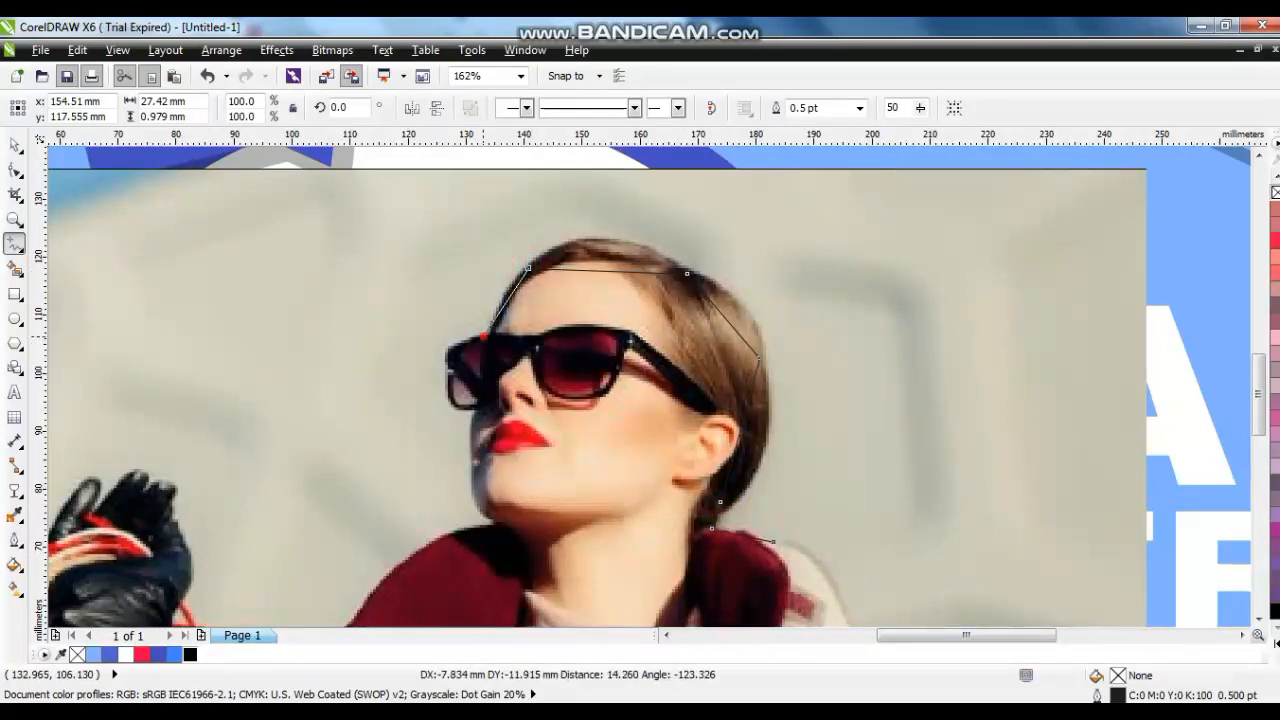
double_click(487, 336)
double_click(450, 368)
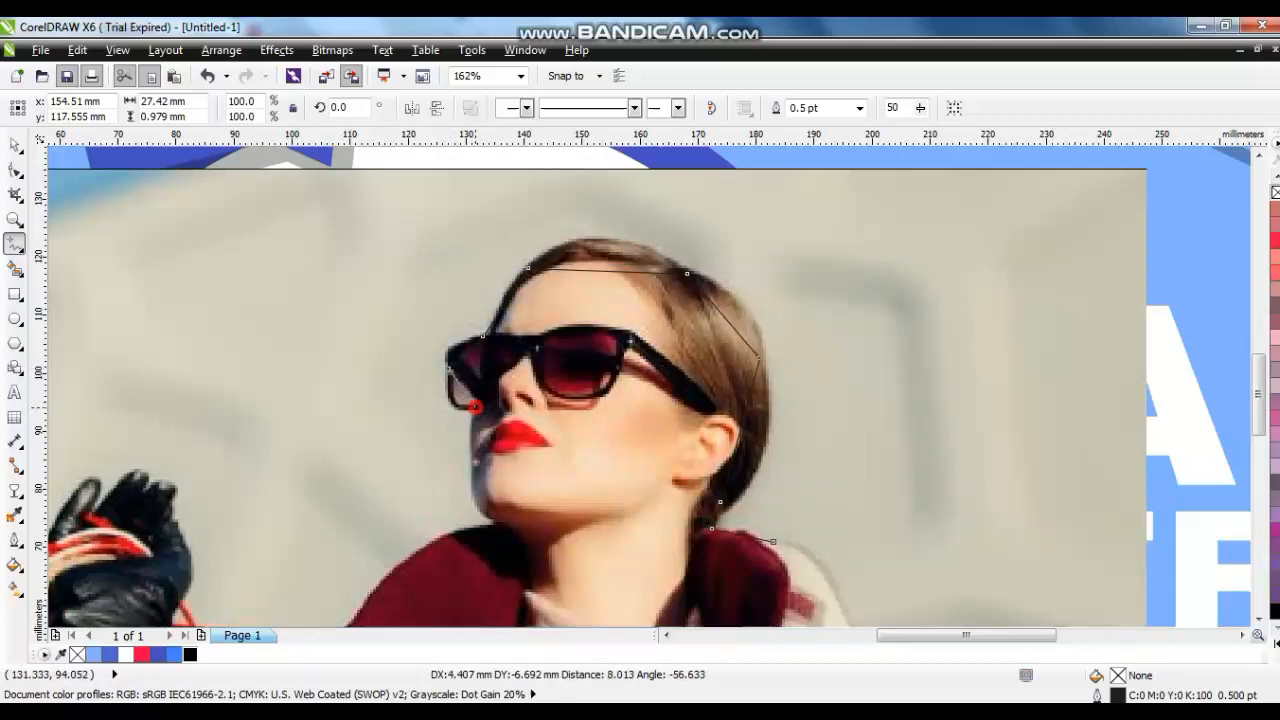
left_click(474, 460)
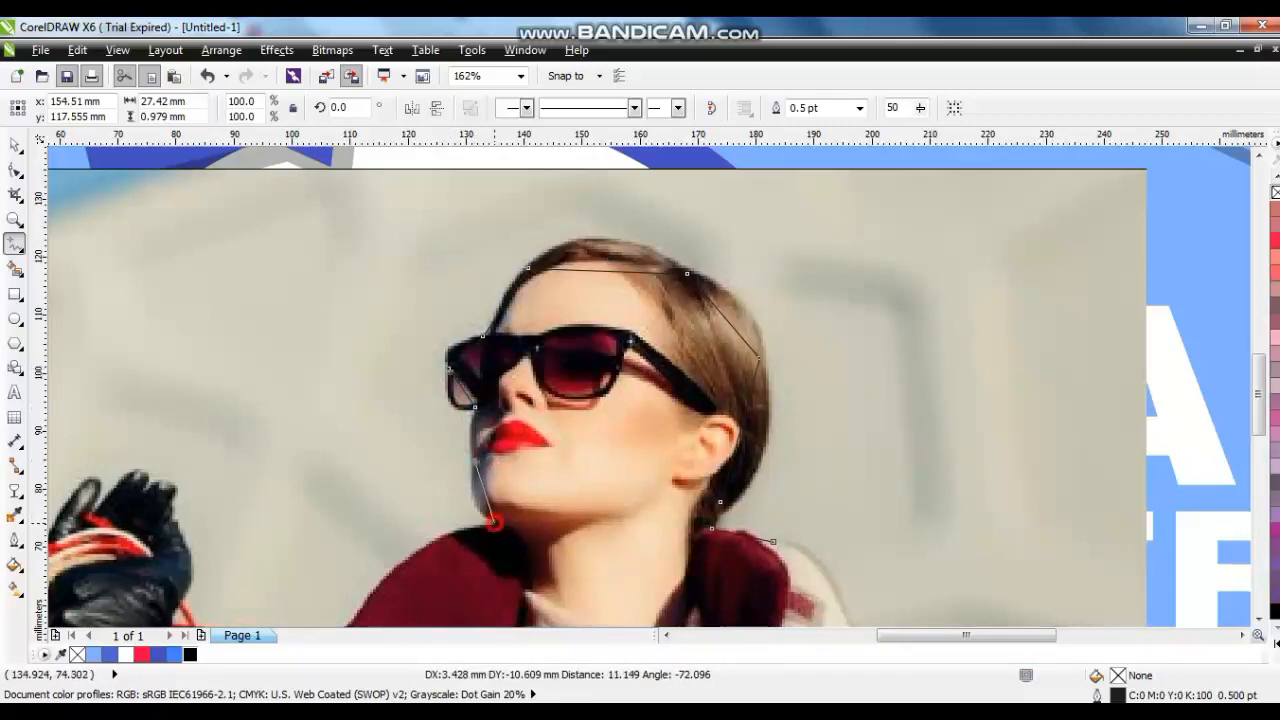
left_click(494, 521)
double_click(376, 588)
Continue the outline from the collar behind her neck down the scarf and coat edge to the photo's bottom edge.
left_click(1257, 619)
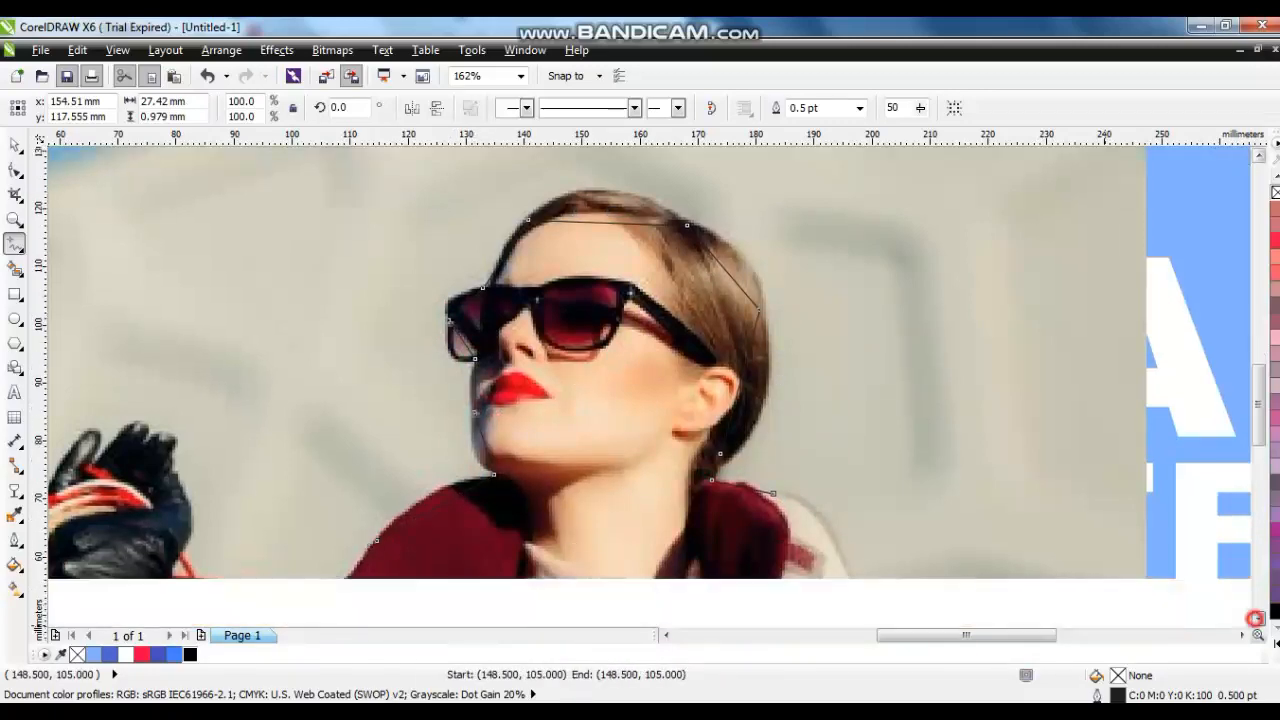
scroll(1256, 619, "down", 6)
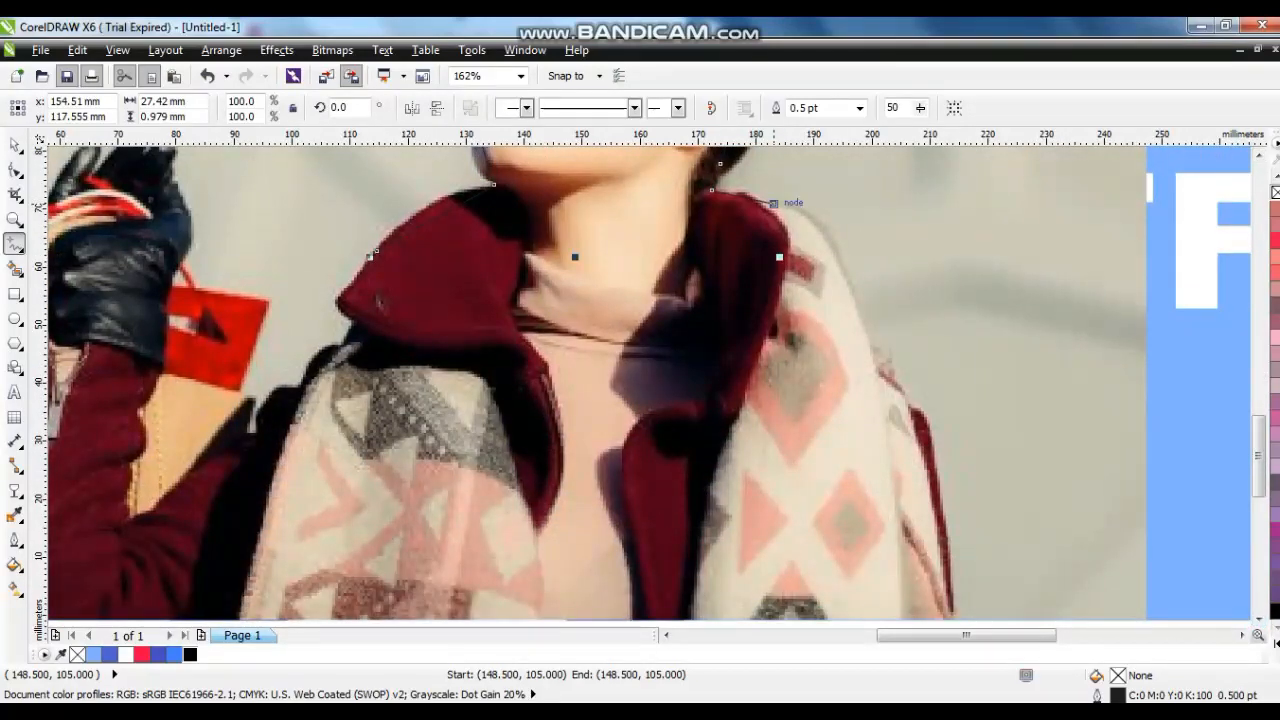
left_click(773, 203)
left_click(871, 376)
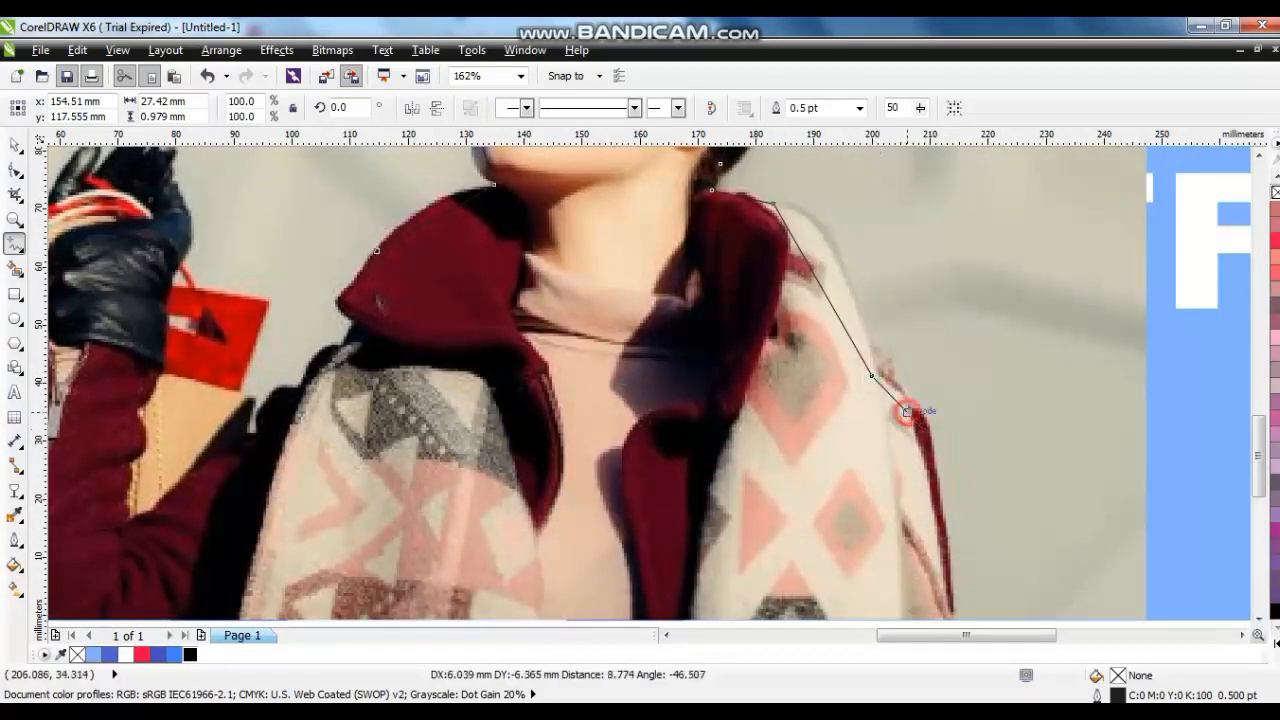
left_click(906, 411)
double_click(934, 493)
left_click(1257, 615)
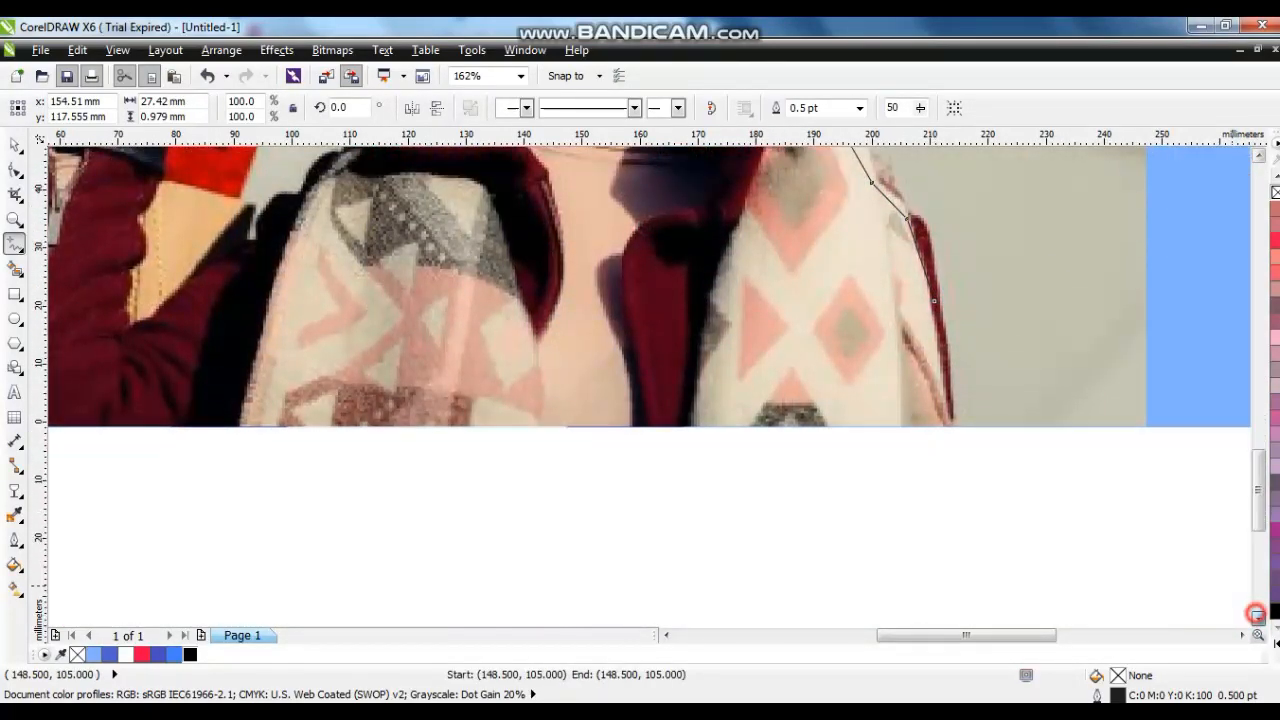
left_click_drag(937, 302, 942, 427)
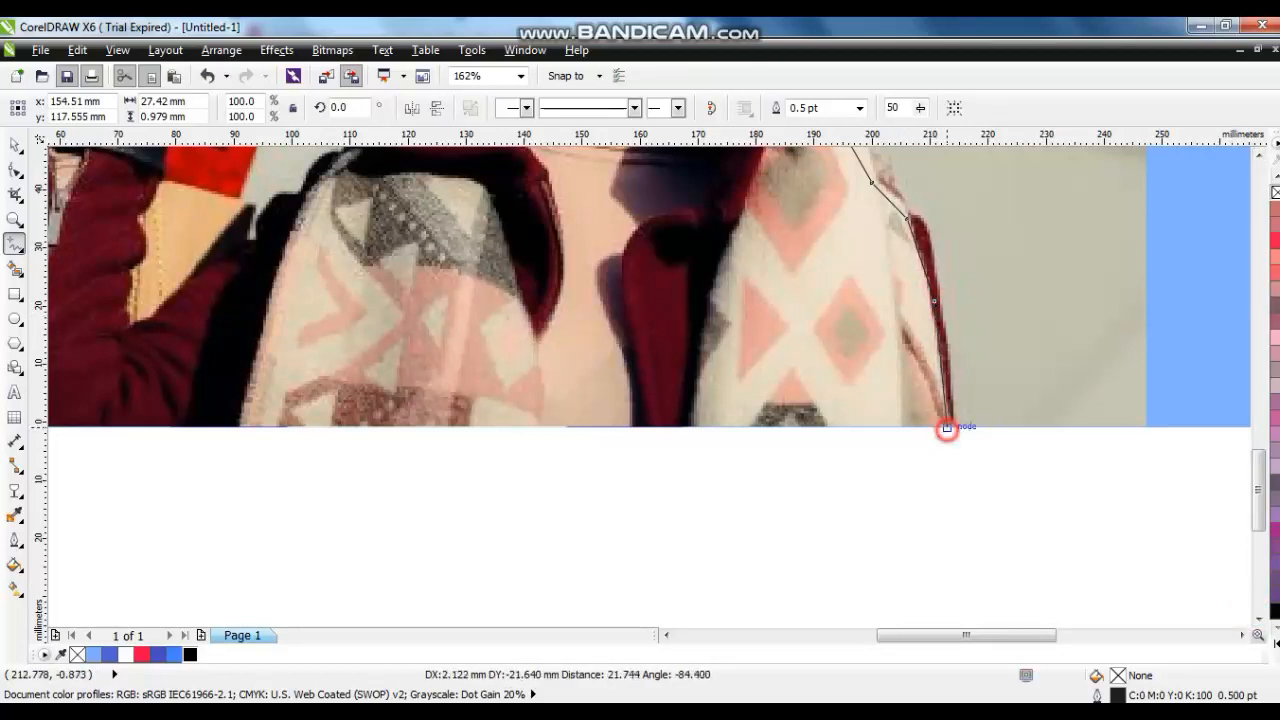
double_click(947, 429)
Extend the outline along the photo's bottom edge to the outer edge of the raised arm's burgundy sleeve.
left_click(143, 426)
left_click(666, 636)
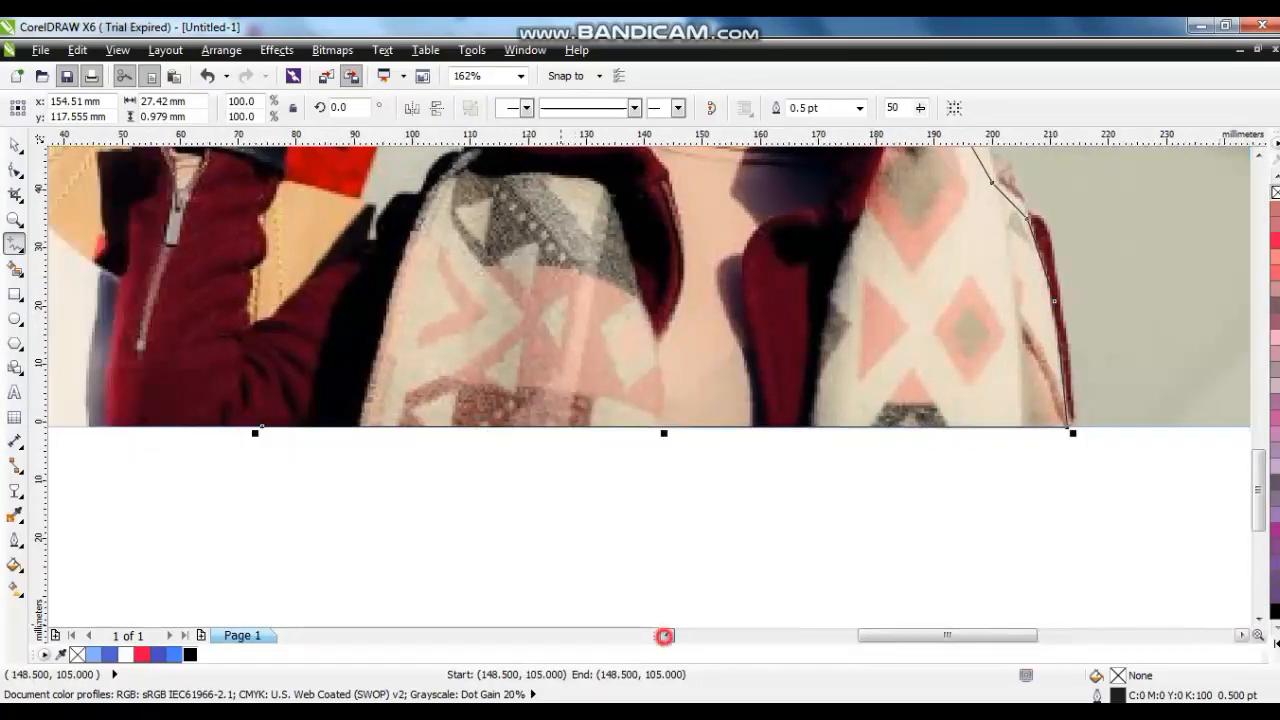
left_click_drag(620, 430, 476, 426)
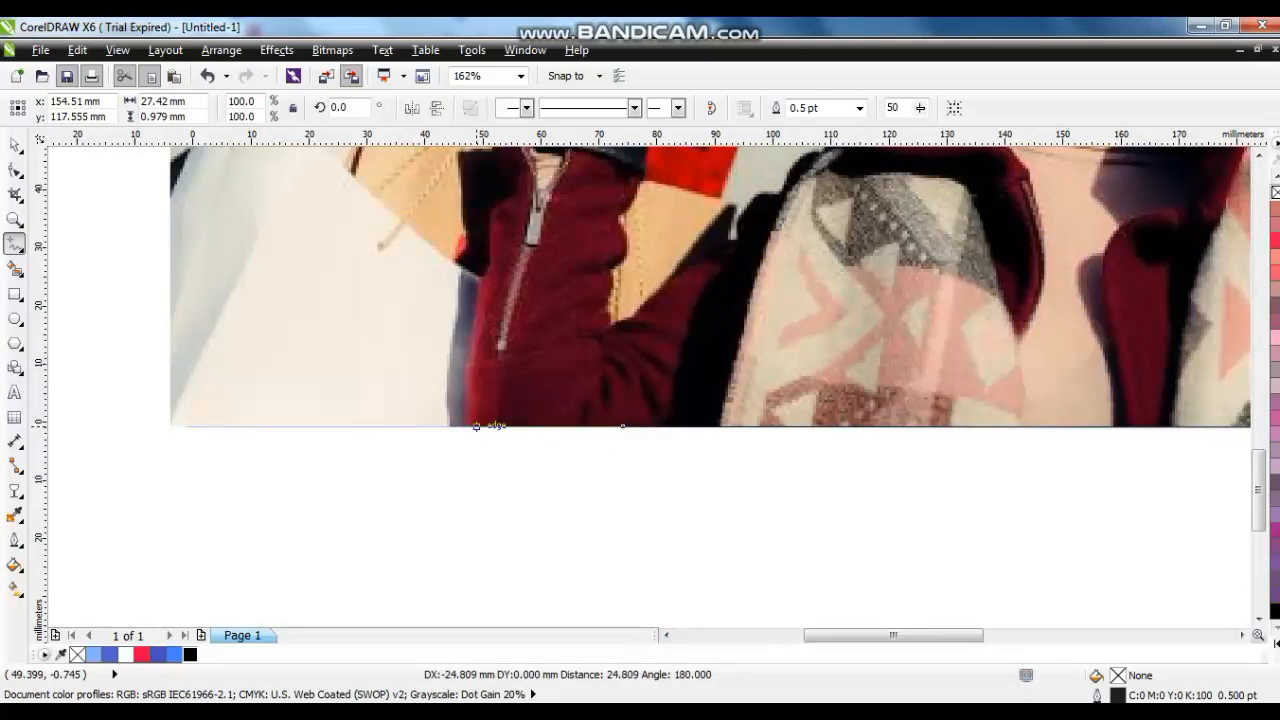
double_click(473, 427)
double_click(488, 281)
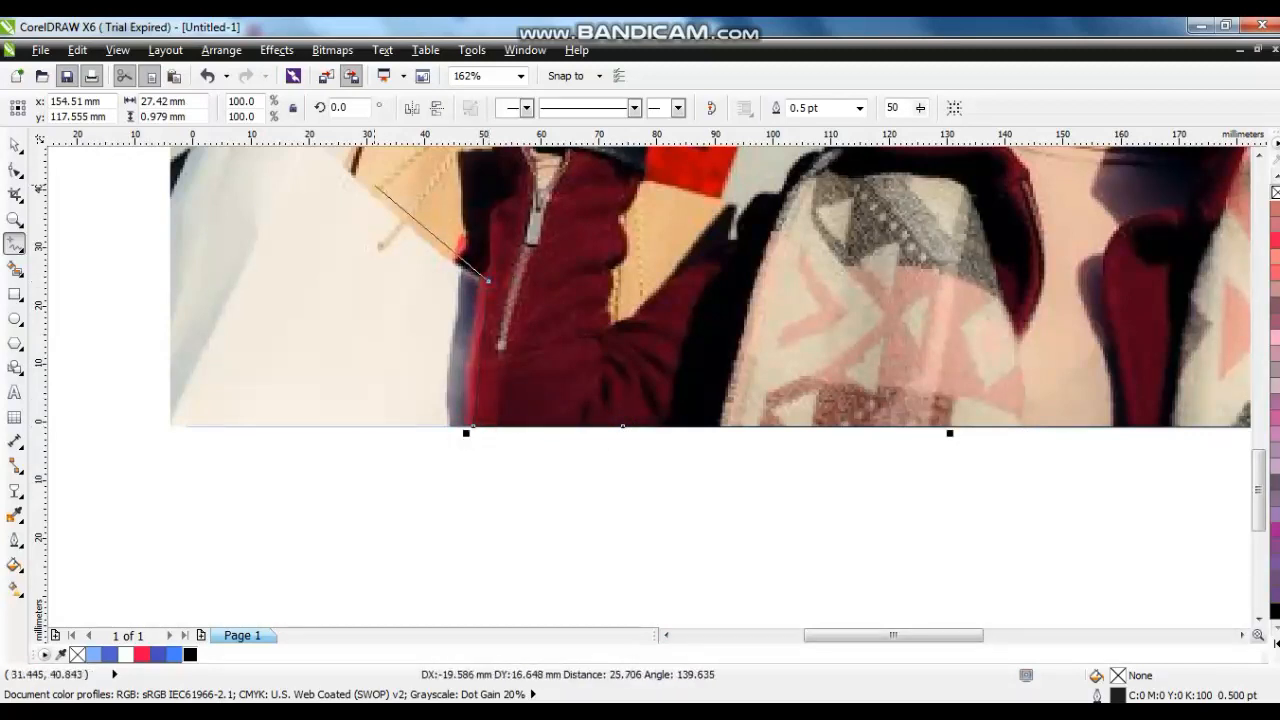
double_click(357, 176)
key("ctrl+z")
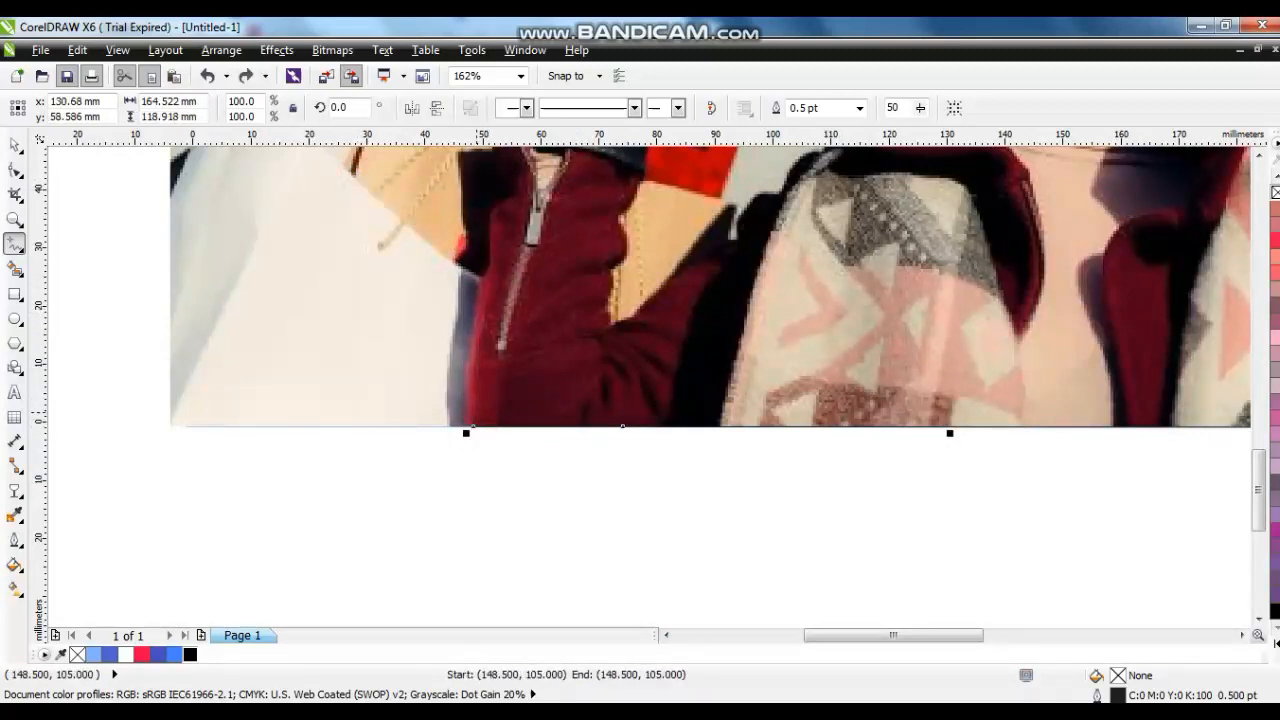
Carry the outline along the photo's bottom to its corner, up the side edge and over the black shopping bag to the bag handles.
double_click(168, 427)
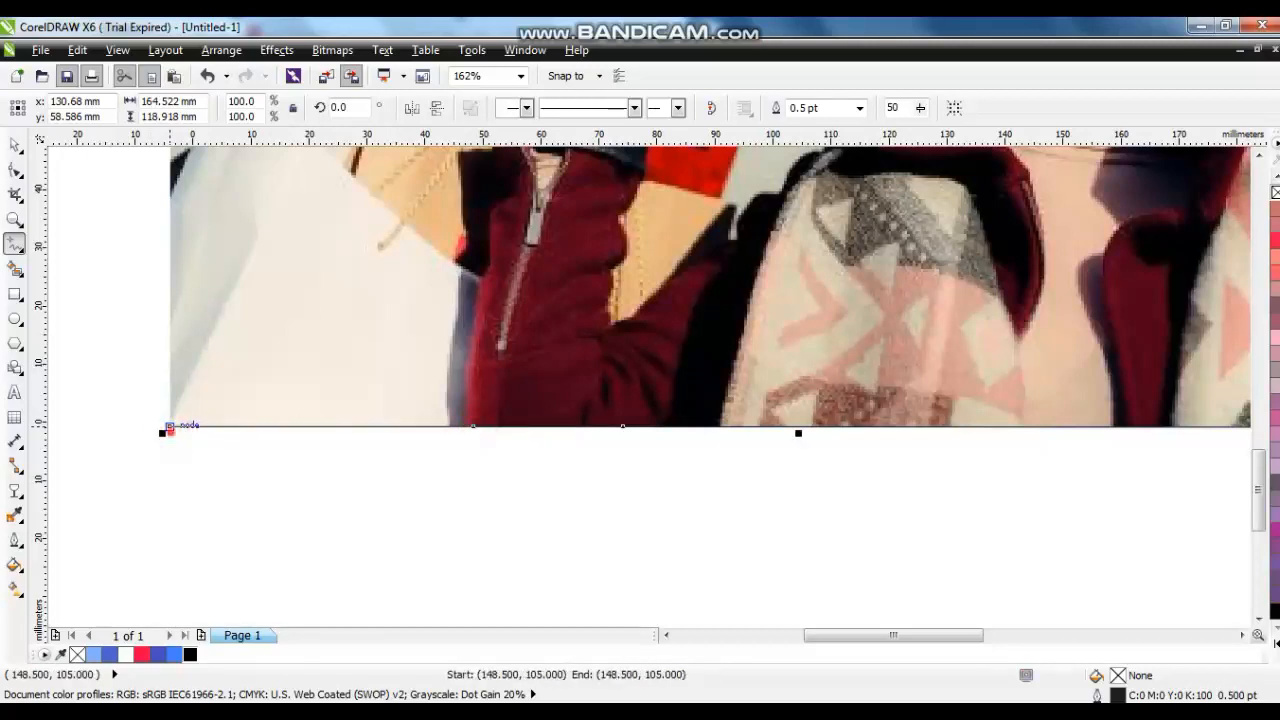
double_click(169, 162)
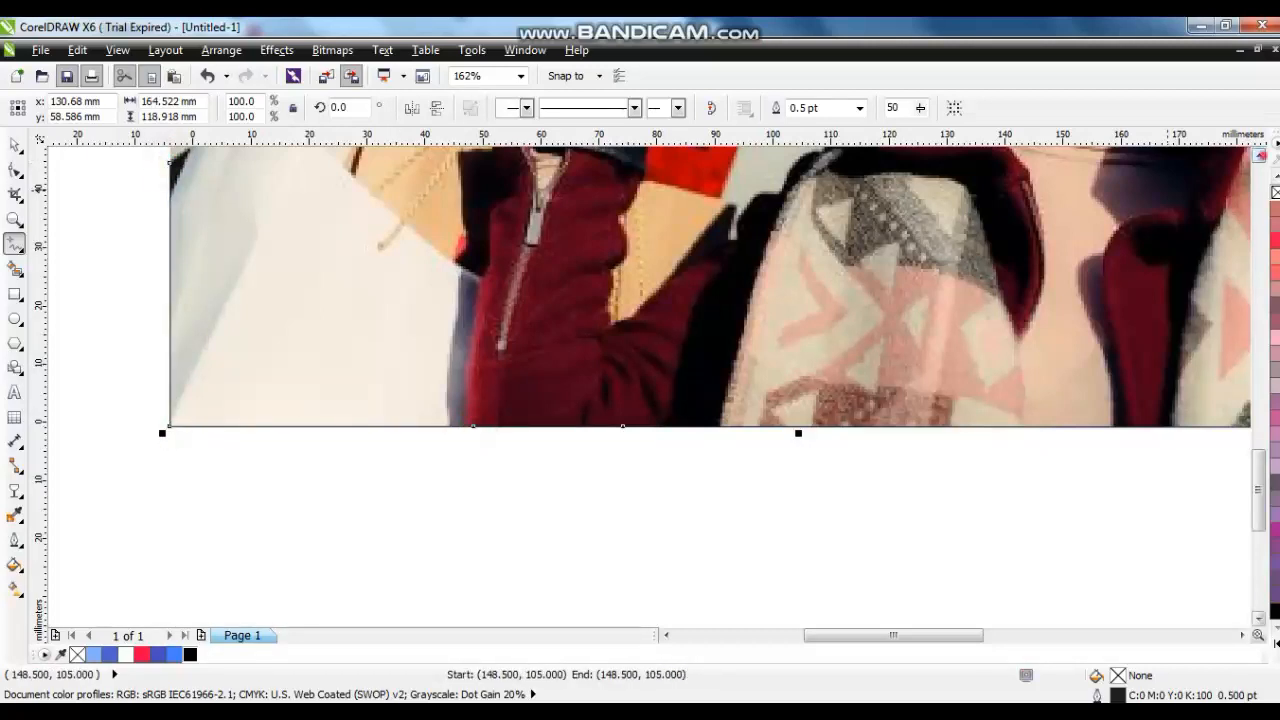
scroll(172, 454, "up", 5)
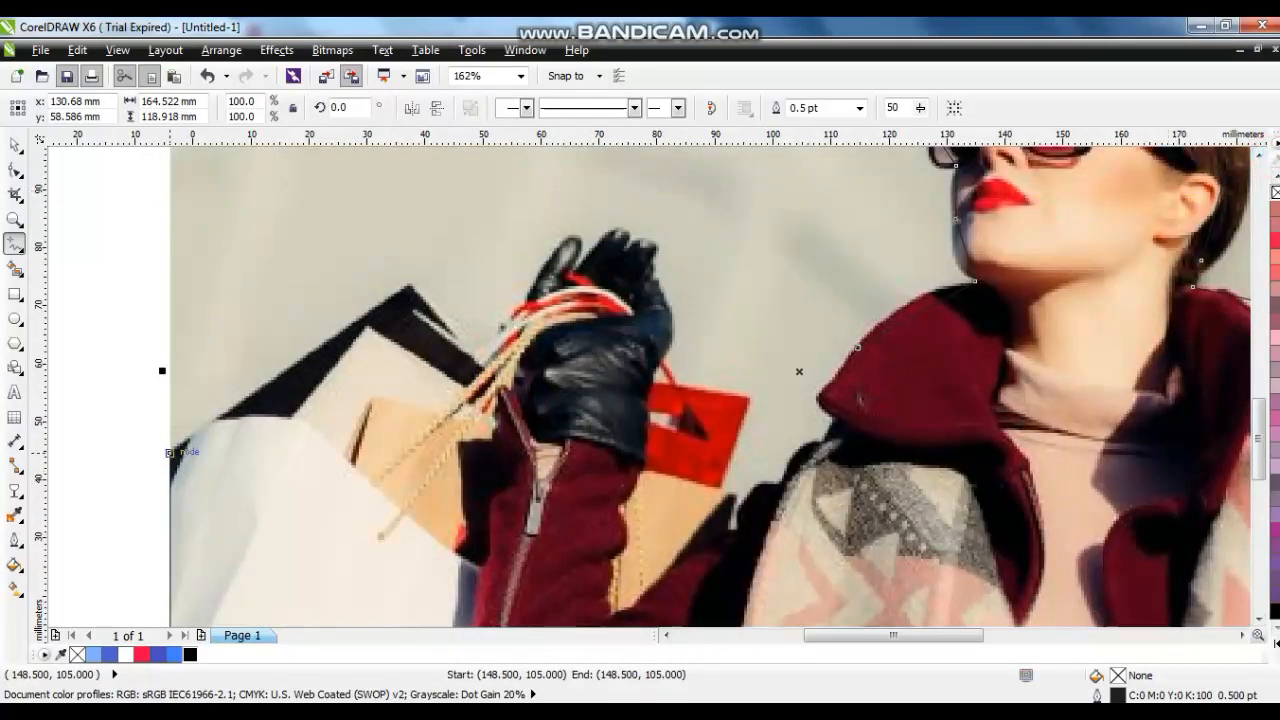
left_click(169, 452)
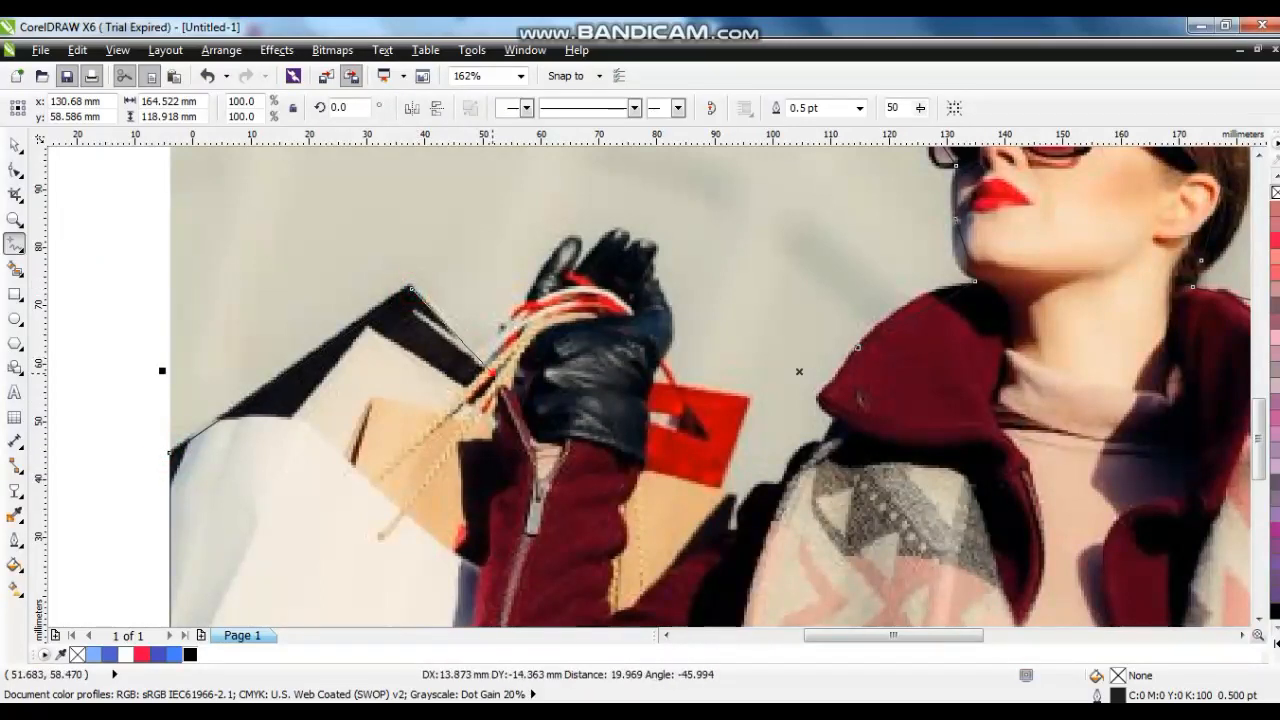
left_click(494, 370)
Trace the outline around the black gloved hand and along the red shopping bag's top and outer side.
left_click(543, 269)
left_click(568, 274)
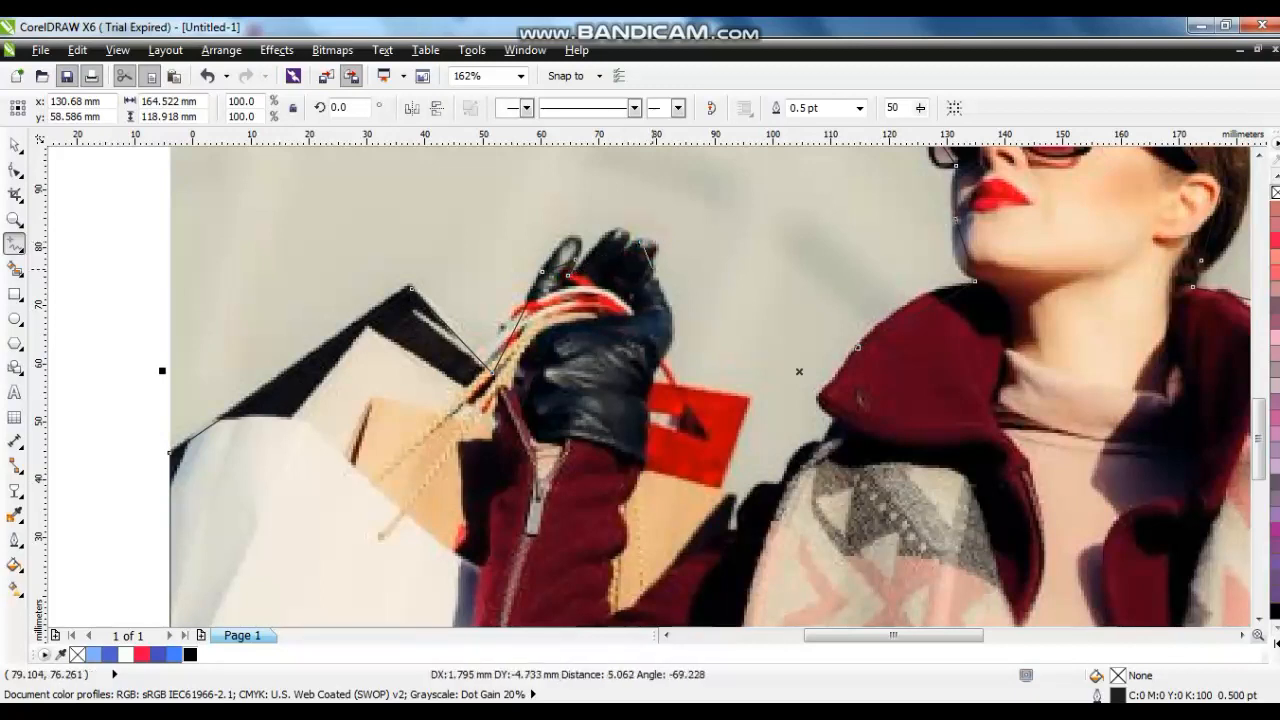
left_click(650, 382)
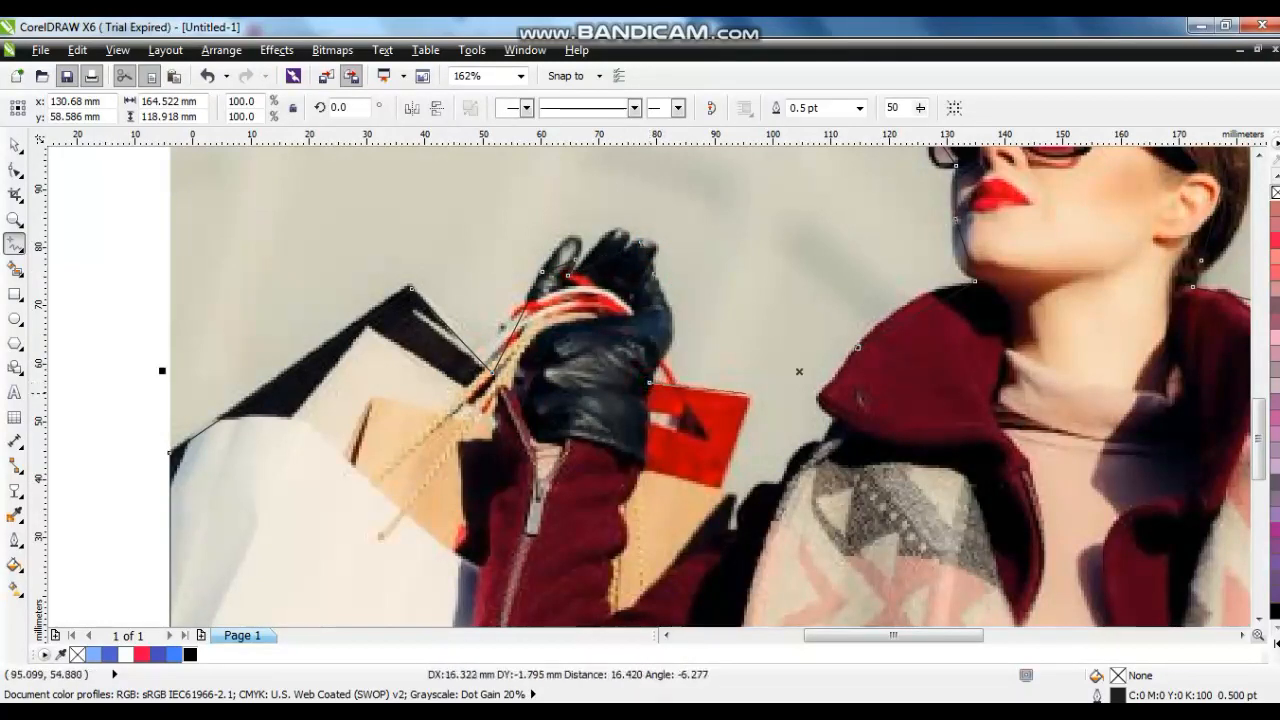
left_click(749, 393)
left_click(712, 499)
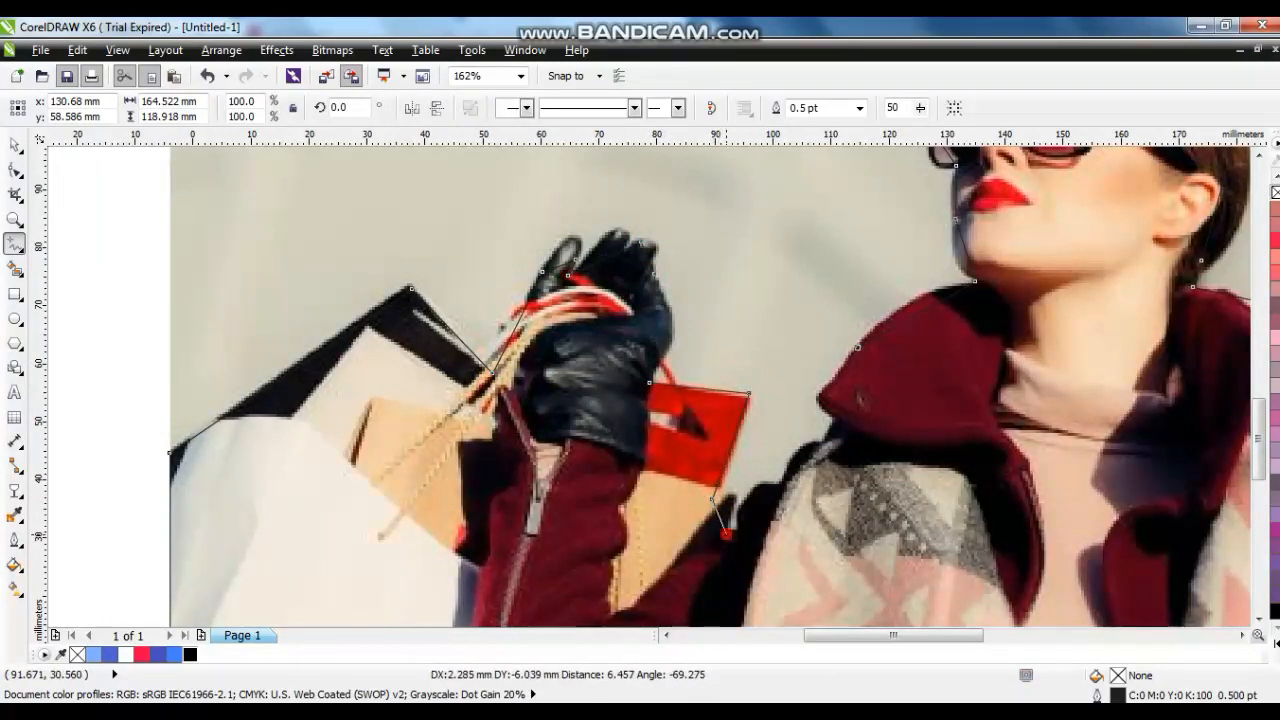
Close the outline by tracing from the bags up the coat's shoulder to the existing node on the burgundy collar.
left_click(726, 534)
left_click(773, 484)
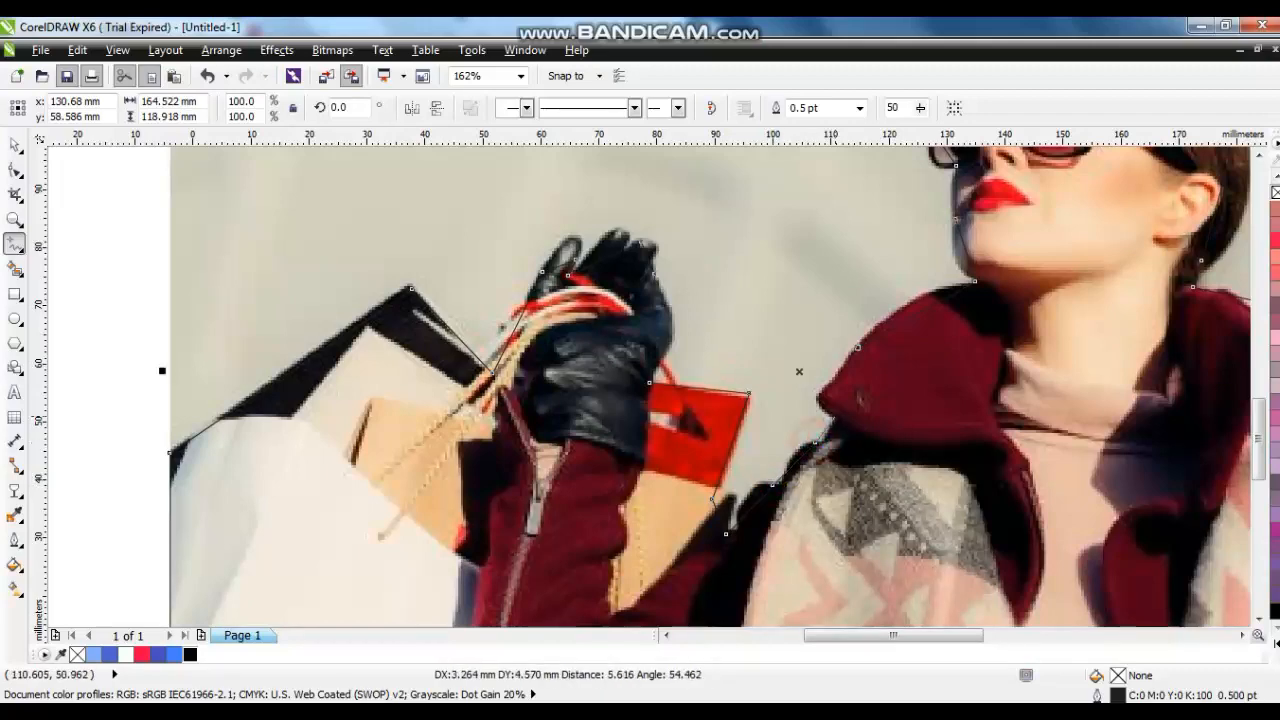
left_click(834, 415)
left_click(857, 347)
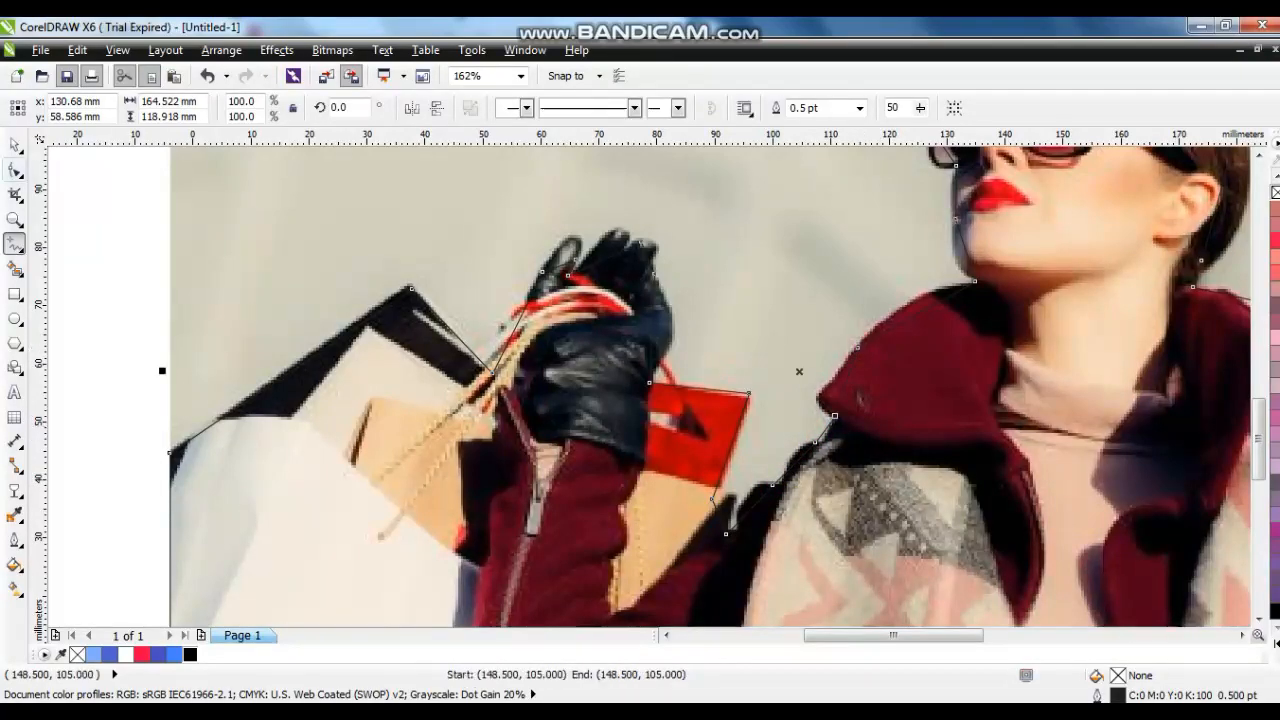
Select all nodes of the traced outline and convert its straight segments to curves.
left_click(16, 171)
scroll(508, 280, "down", 2)
left_click_drag(760, 454, 364, 194)
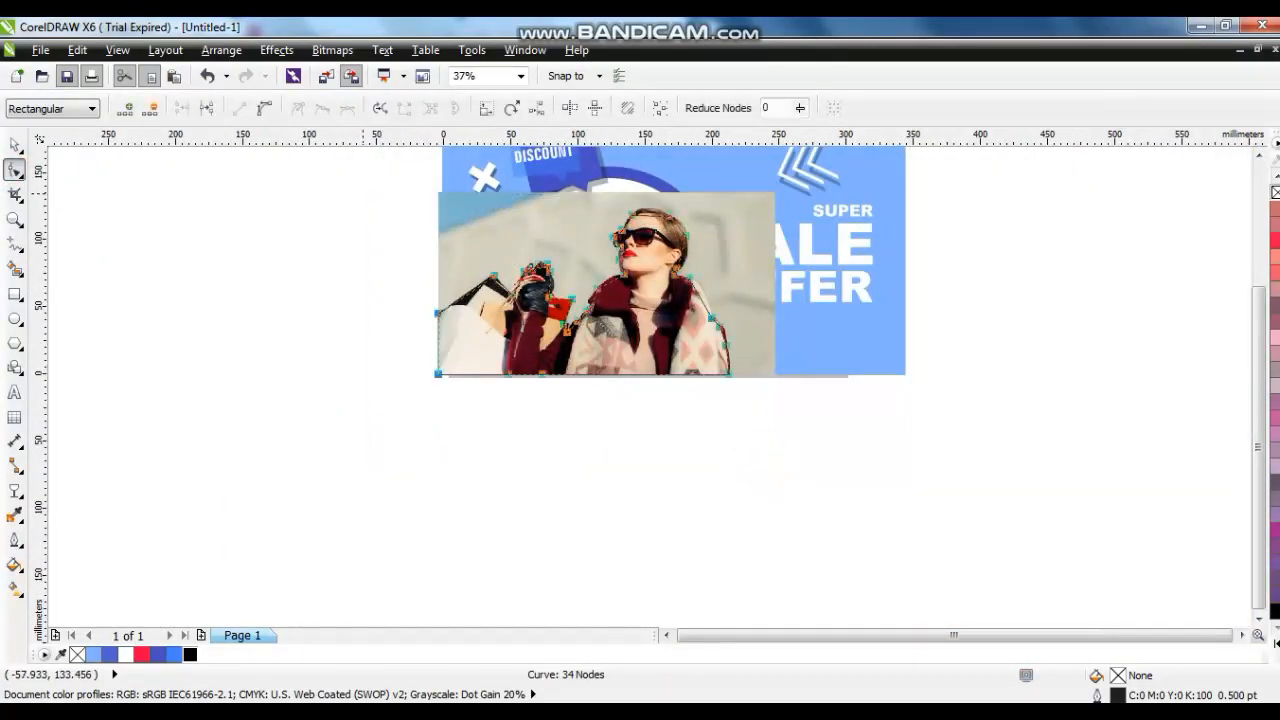
key("shift+F2")
left_click(263, 107)
Bend the outline segments over the top and back of the head to follow the edge of her hair.
left_click(14, 220)
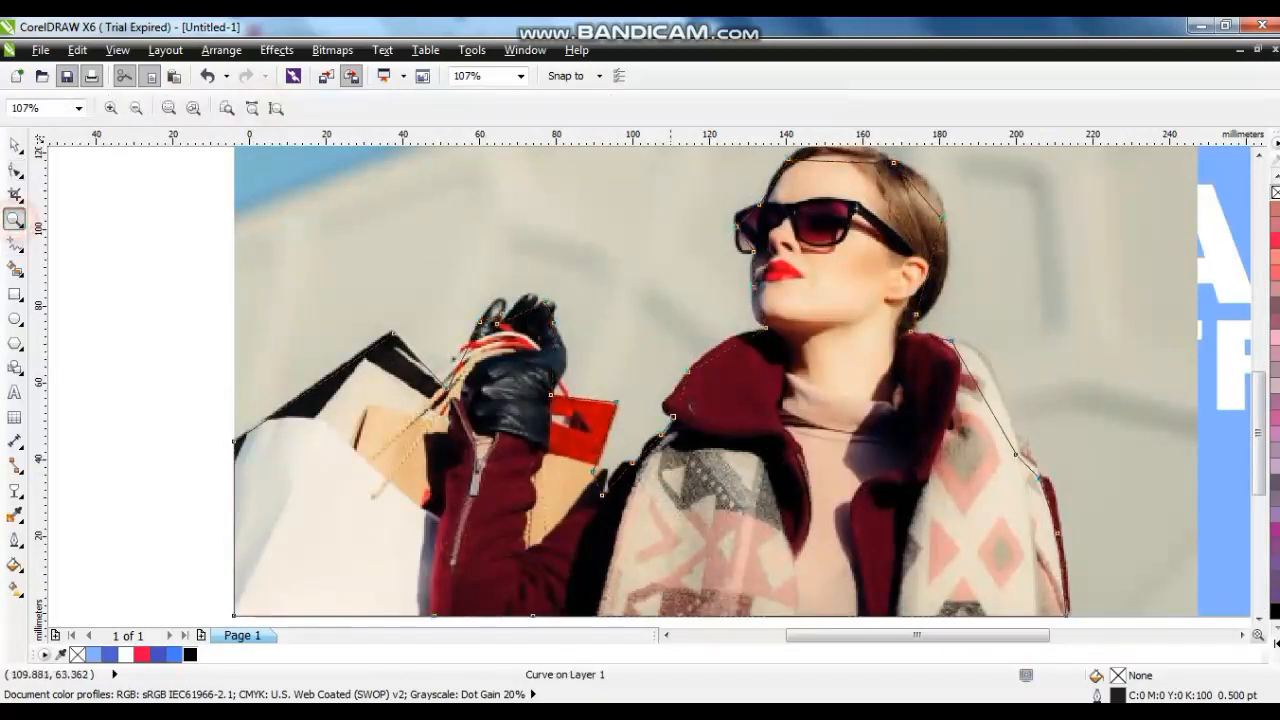
left_click_drag(980, 387, 664, 148)
left_click(16, 171)
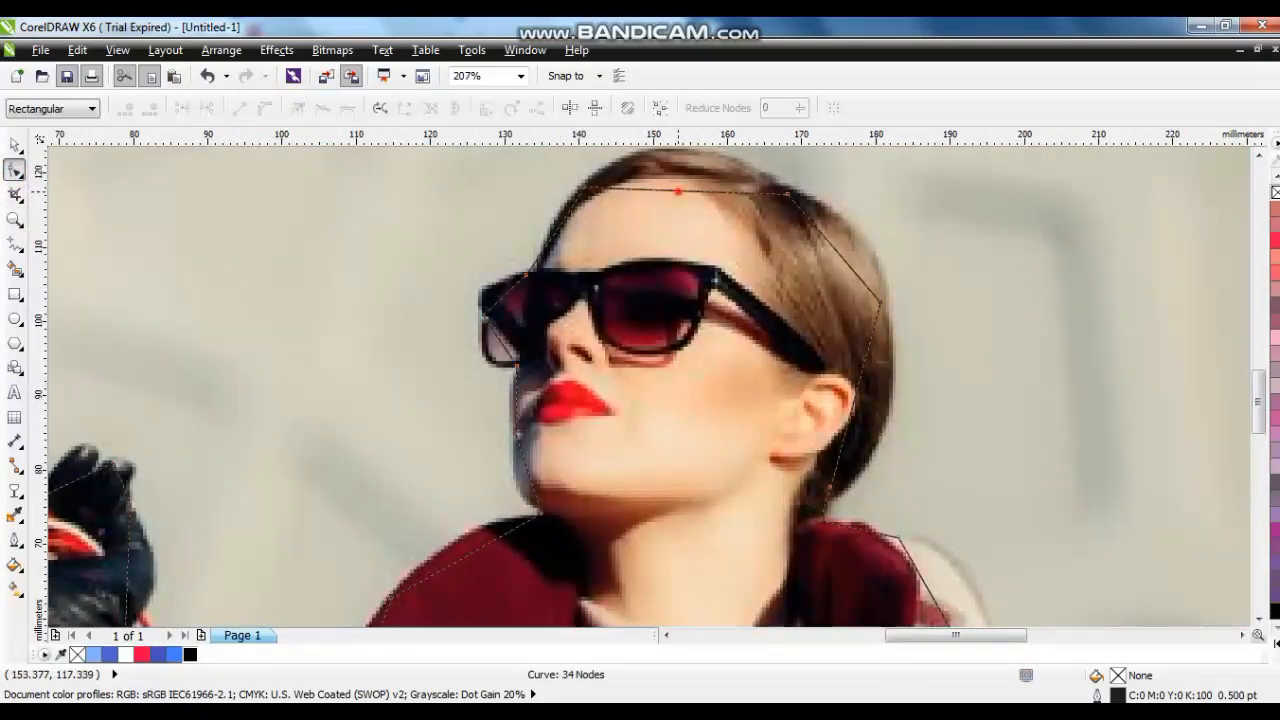
mouse_move(678, 191)
left_mouse_down()
mouse_move(674, 161)
mouse_move(674, 192)
left_mouse_up()
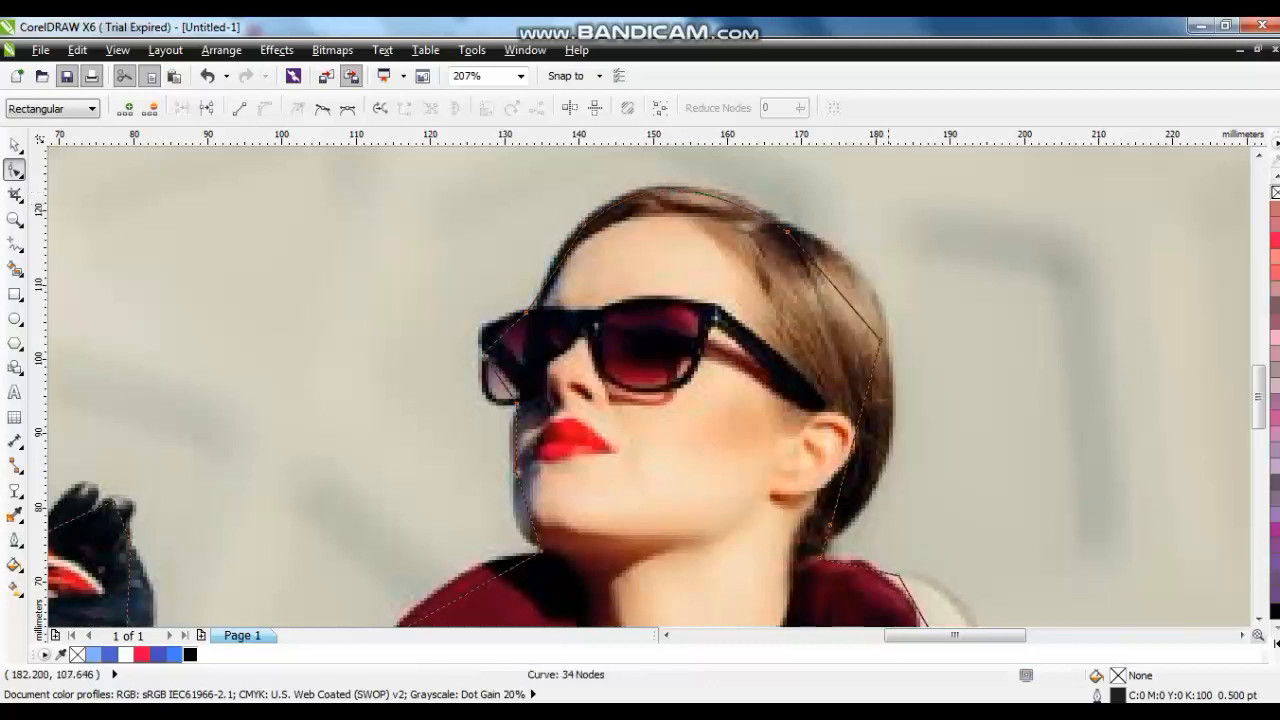
left_click_drag(836, 288, 852, 270)
left_click_drag(856, 432, 879, 454)
Curve the outline segments along the sunglasses, chin and burgundy collar to match their edges.
left_click_drag(502, 338, 490, 330)
left_click_drag(499, 378, 485, 389)
left_click_drag(534, 521, 522, 526)
left_click_drag(487, 591, 475, 574)
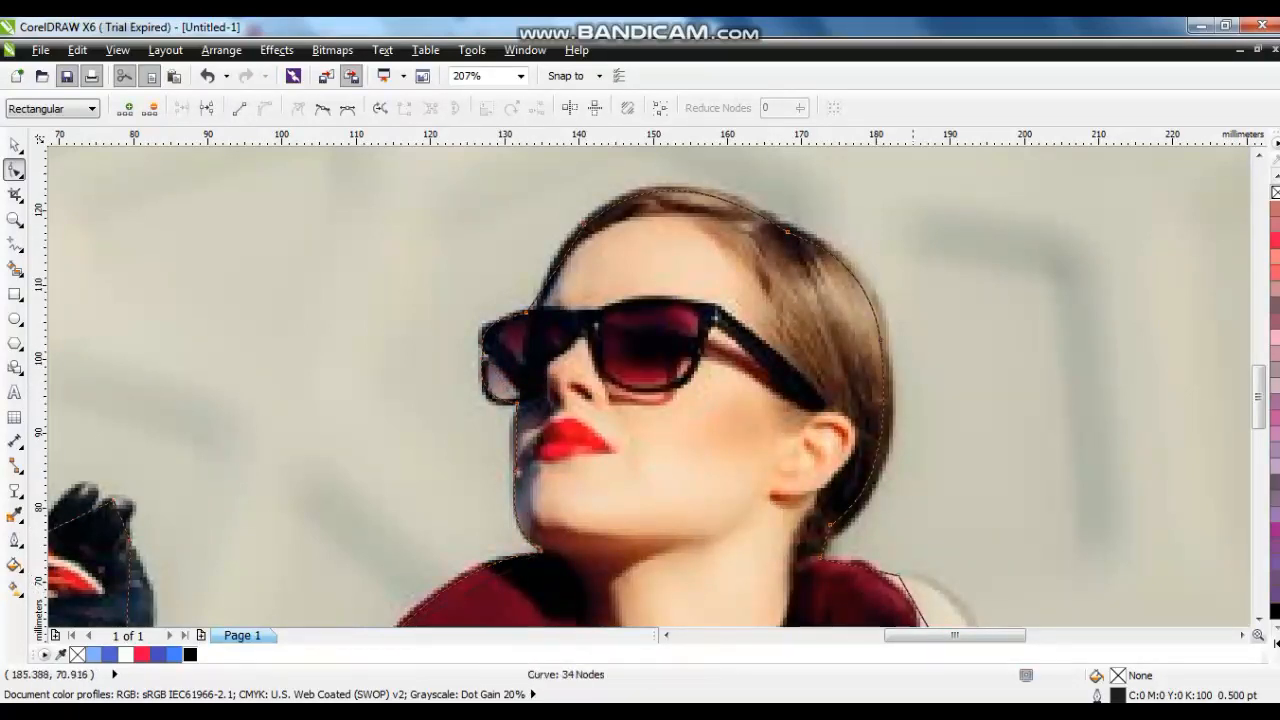
Bend the outline segments along the patterned scarf's shoulder and upper sleeve beside the burgundy collar to match their edges.
left_click_drag(917, 594, 954, 585)
scroll(890, 569, "down", 1)
scroll(640, 390, "down", 3)
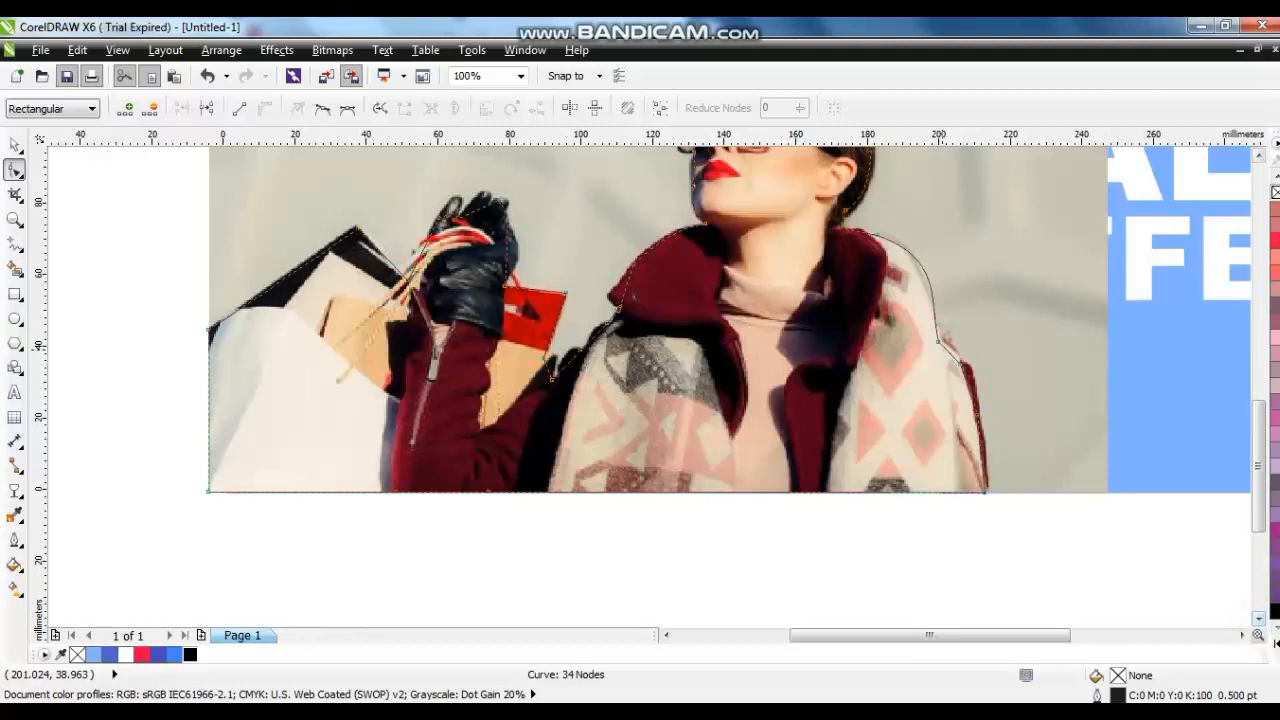
left_click_drag(947, 349, 957, 347)
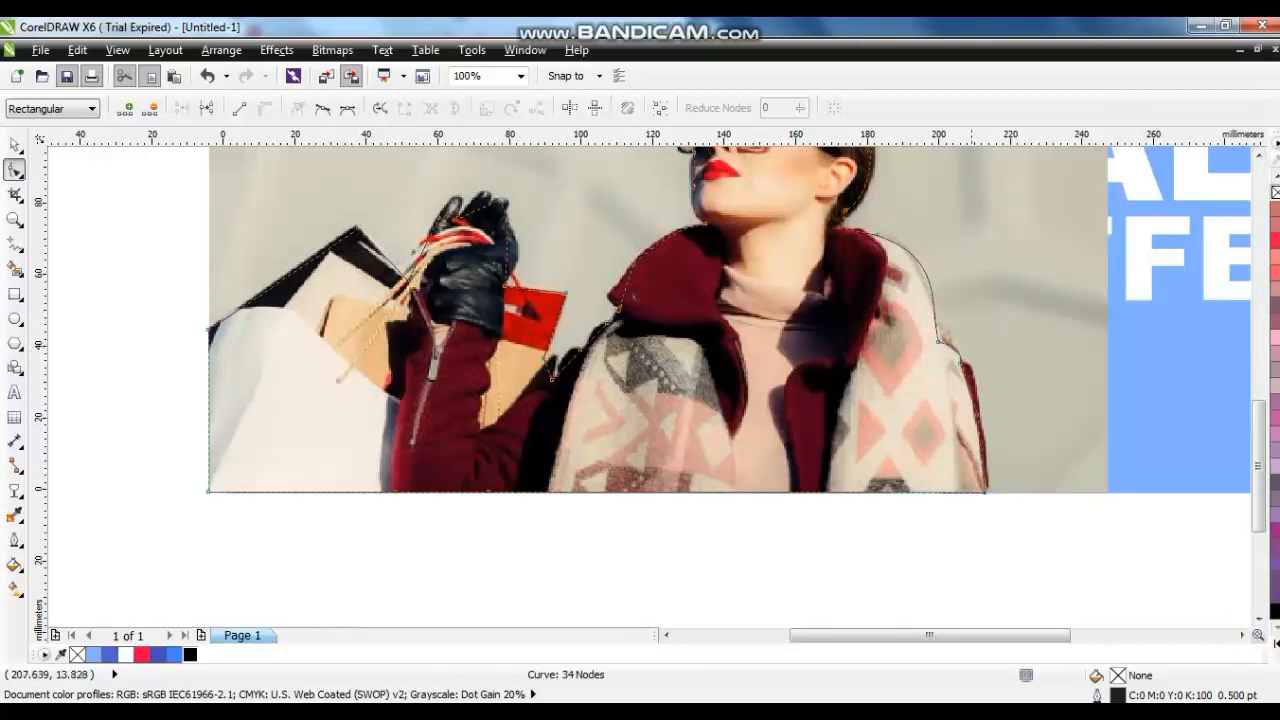
Curve the outline segments over the fingers and down the side of the black gloved hand.
left_click(15, 218)
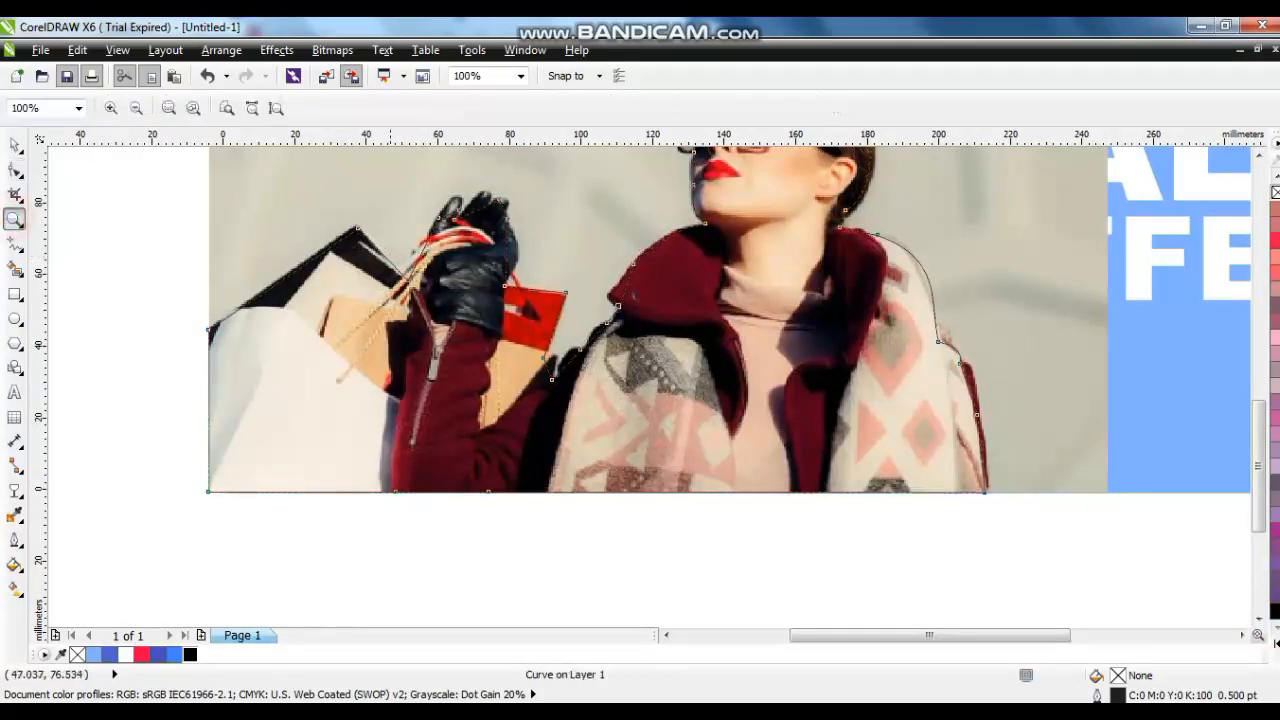
left_click_drag(380, 191, 830, 430)
left_click(15, 170)
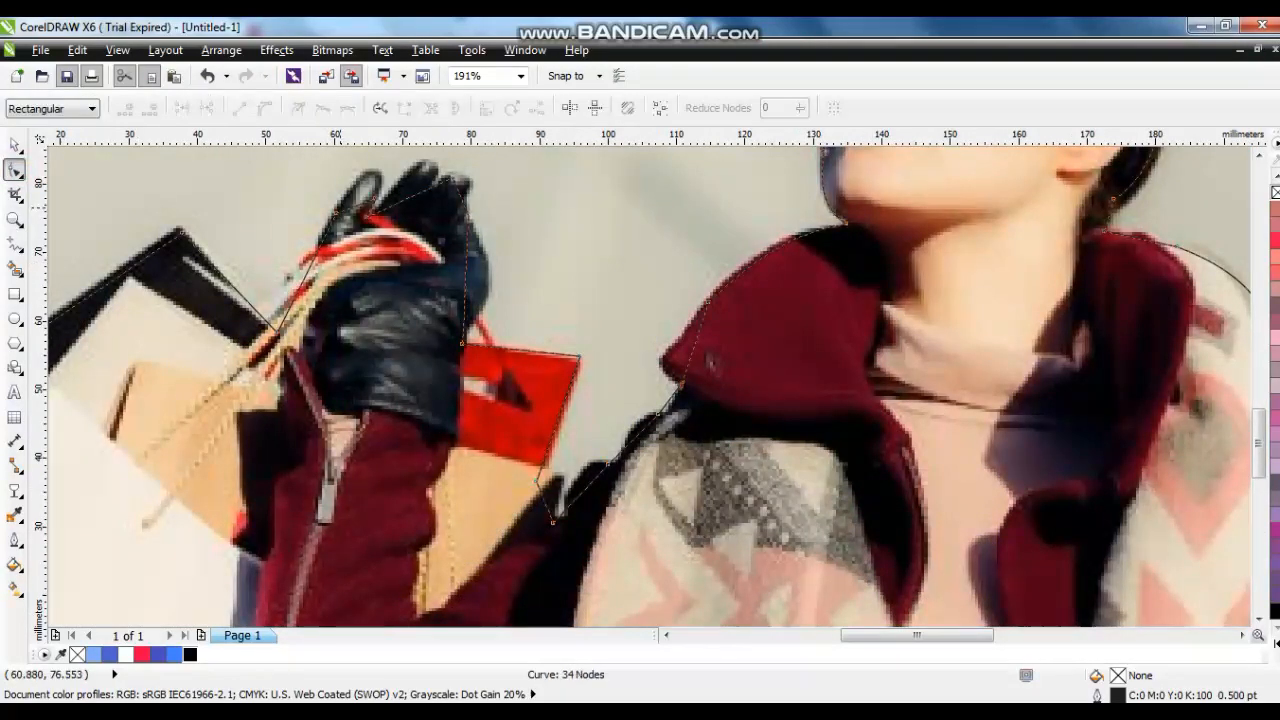
left_click_drag(353, 206, 415, 172)
left_click_drag(468, 273, 481, 279)
Reshape the outline along the coat's shoulder and around the pointed tip of the burgundy collar beside the bags.
left_click(678, 388)
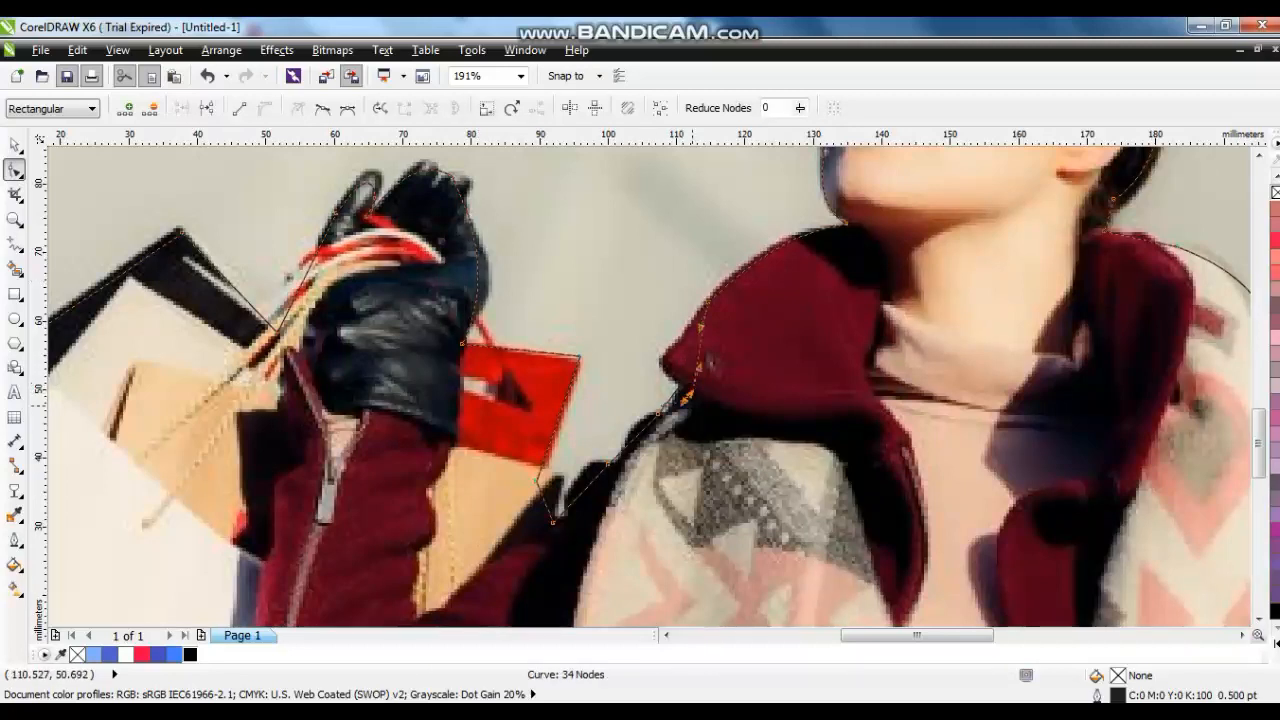
left_click_drag(643, 430, 638, 421)
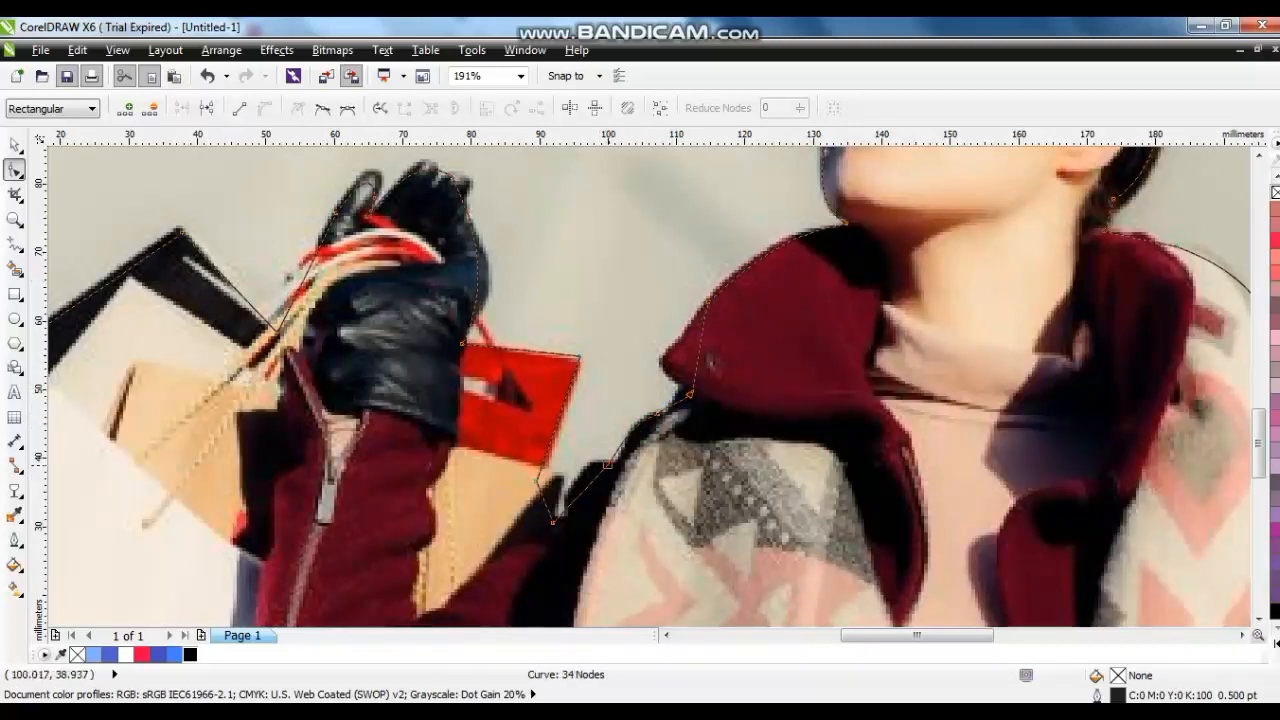
left_click(608, 464)
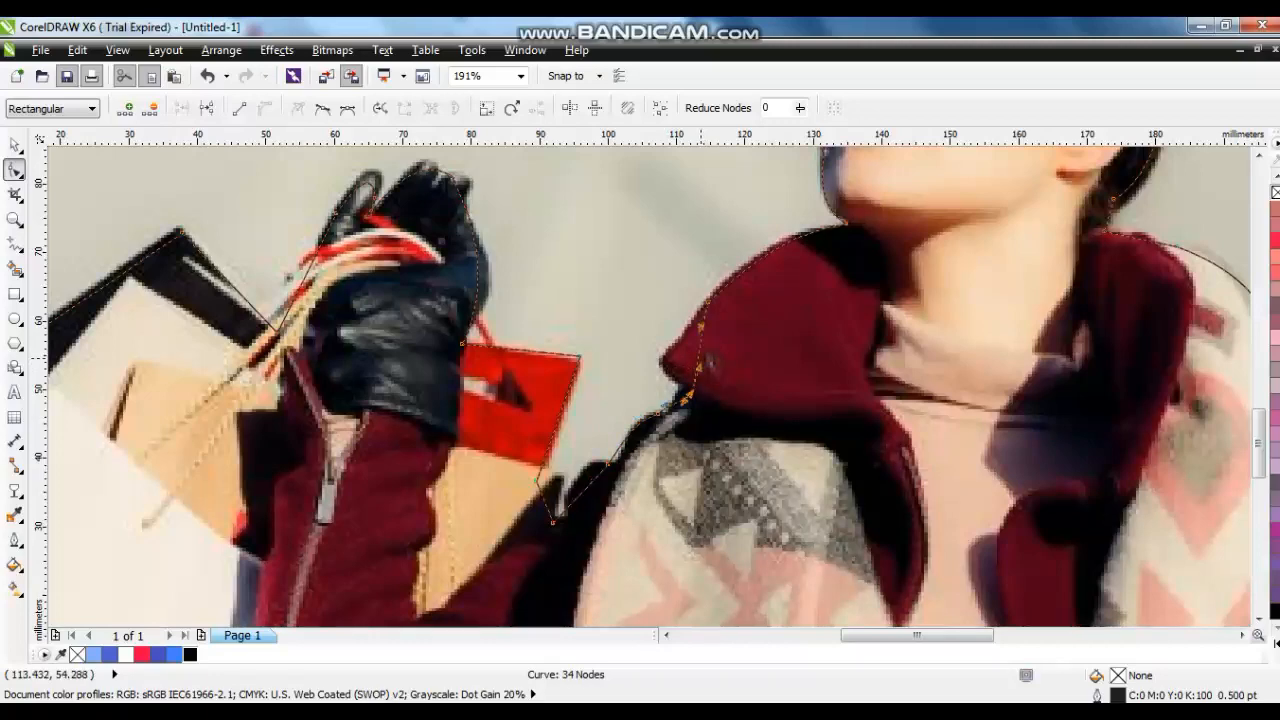
left_click_drag(701, 328, 644, 375)
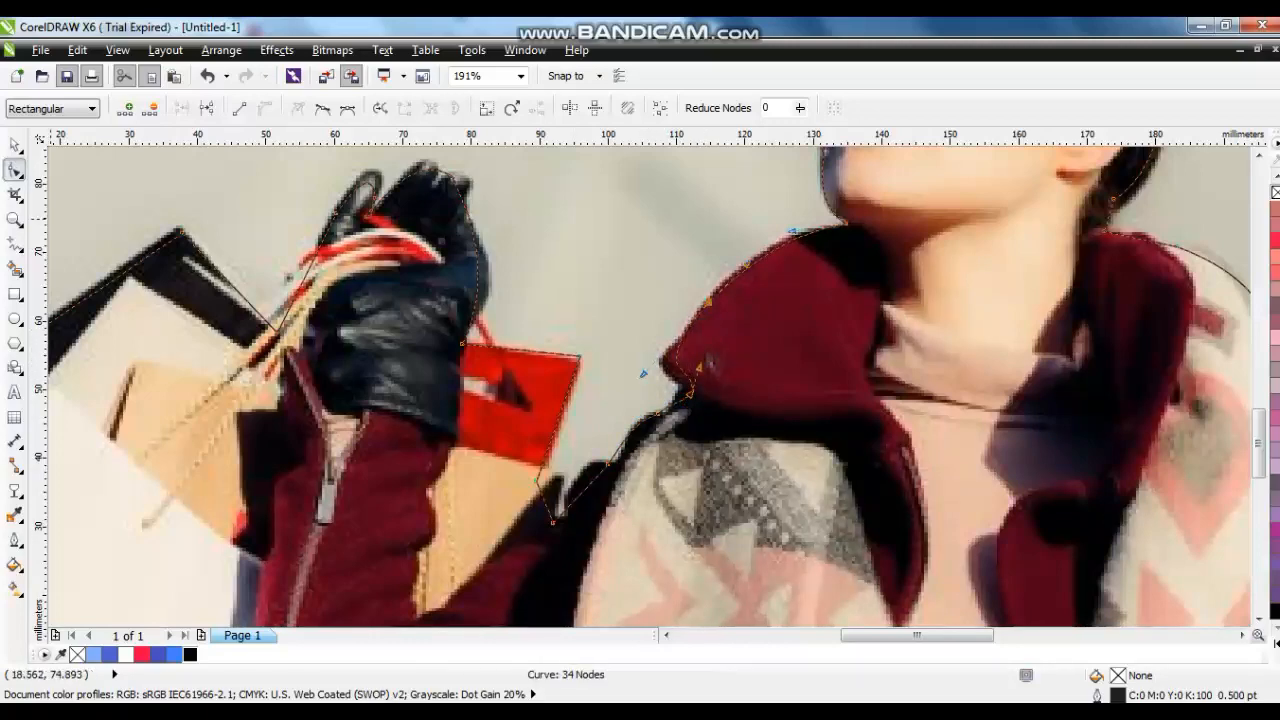
PowerClip the photo inside the traced outline of the woman and remove the outline stroke.
left_click(14, 146)
scroll(750, 418, "down", 4)
left_click(911, 337)
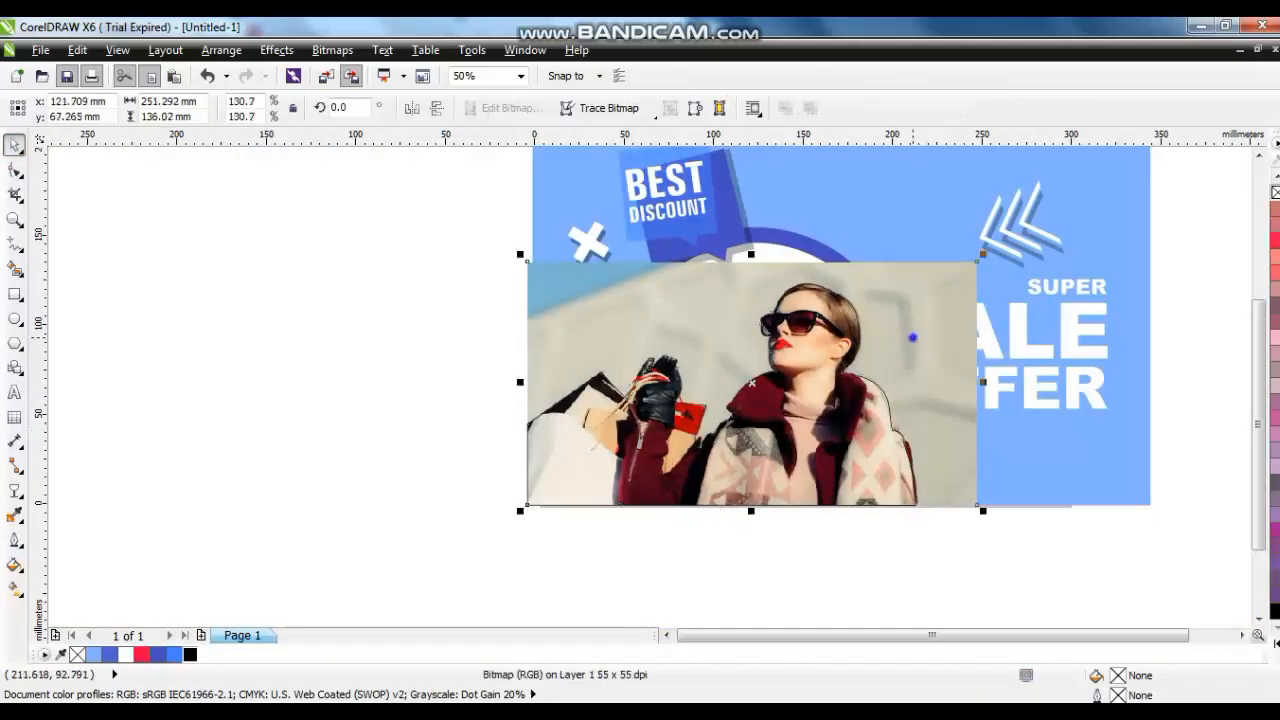
right_click(911, 337)
left_click(988, 30)
left_click(848, 294)
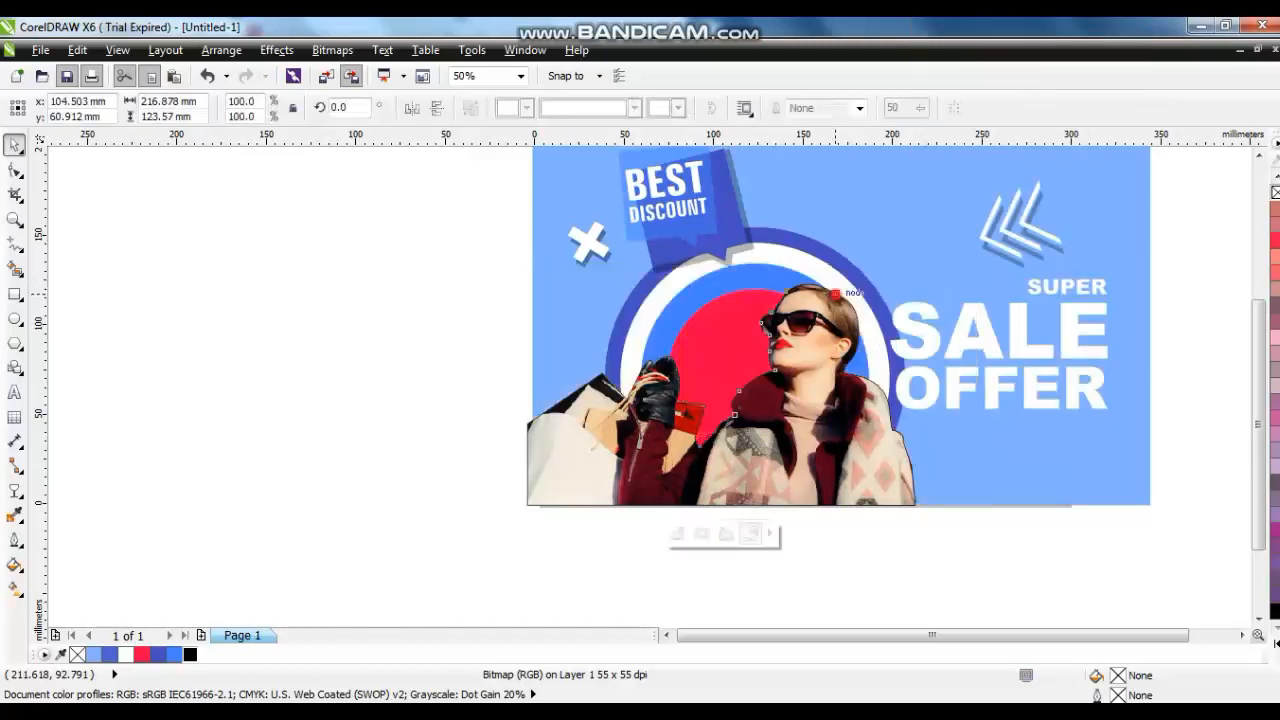
right_click(1275, 190)
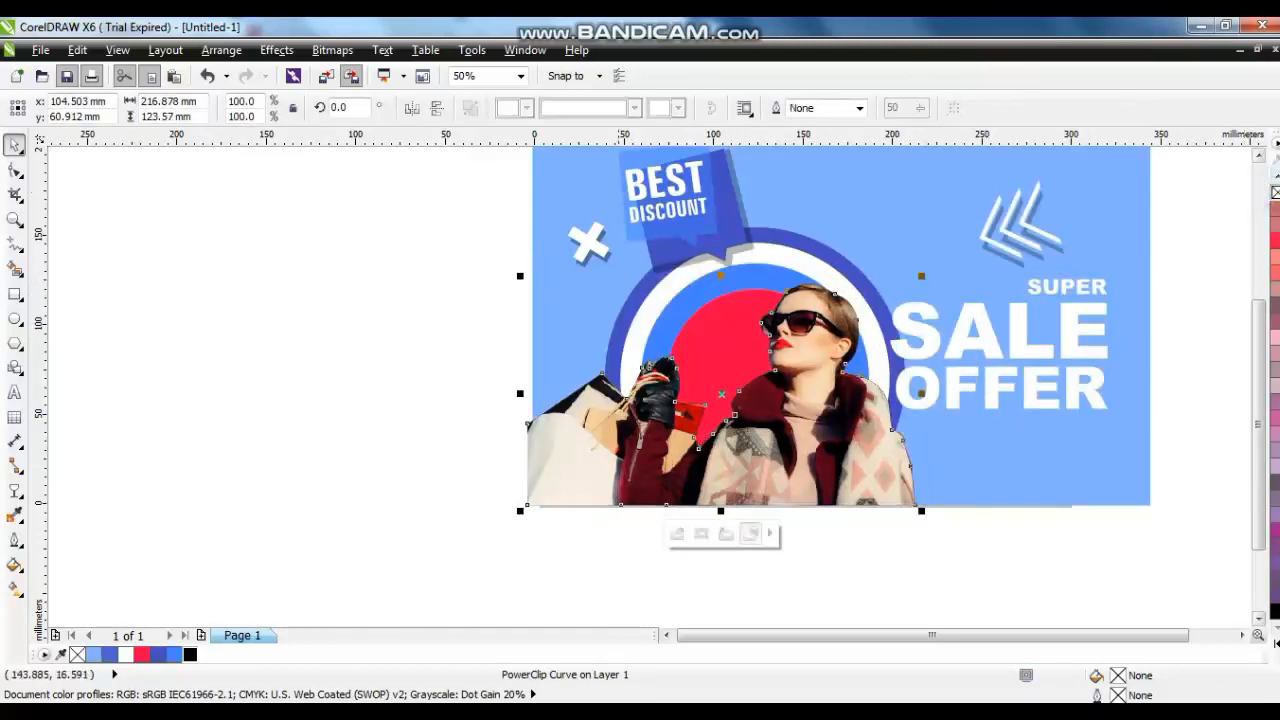
Resize the cut-out woman to about 225 × 142 mm and PowerClip her inside the blue banner background.
left_click_drag(520, 511, 505, 519)
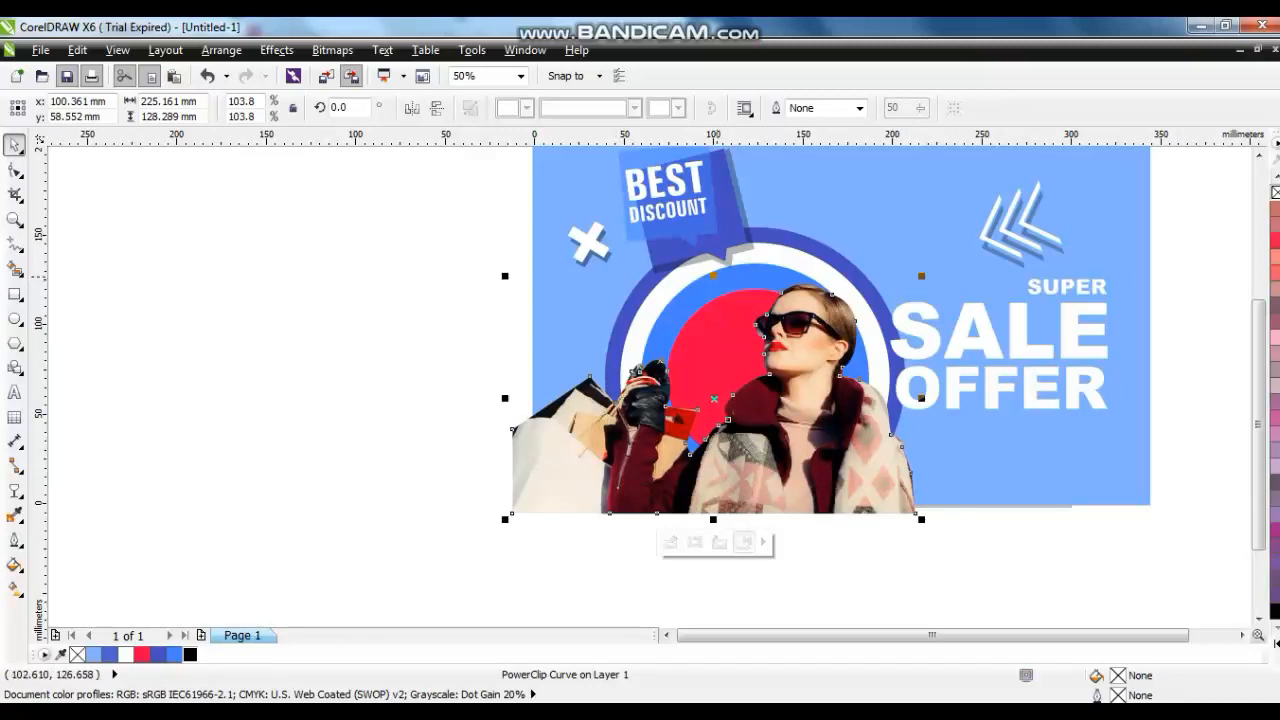
left_click_drag(713, 275, 713, 251)
right_click(818, 408)
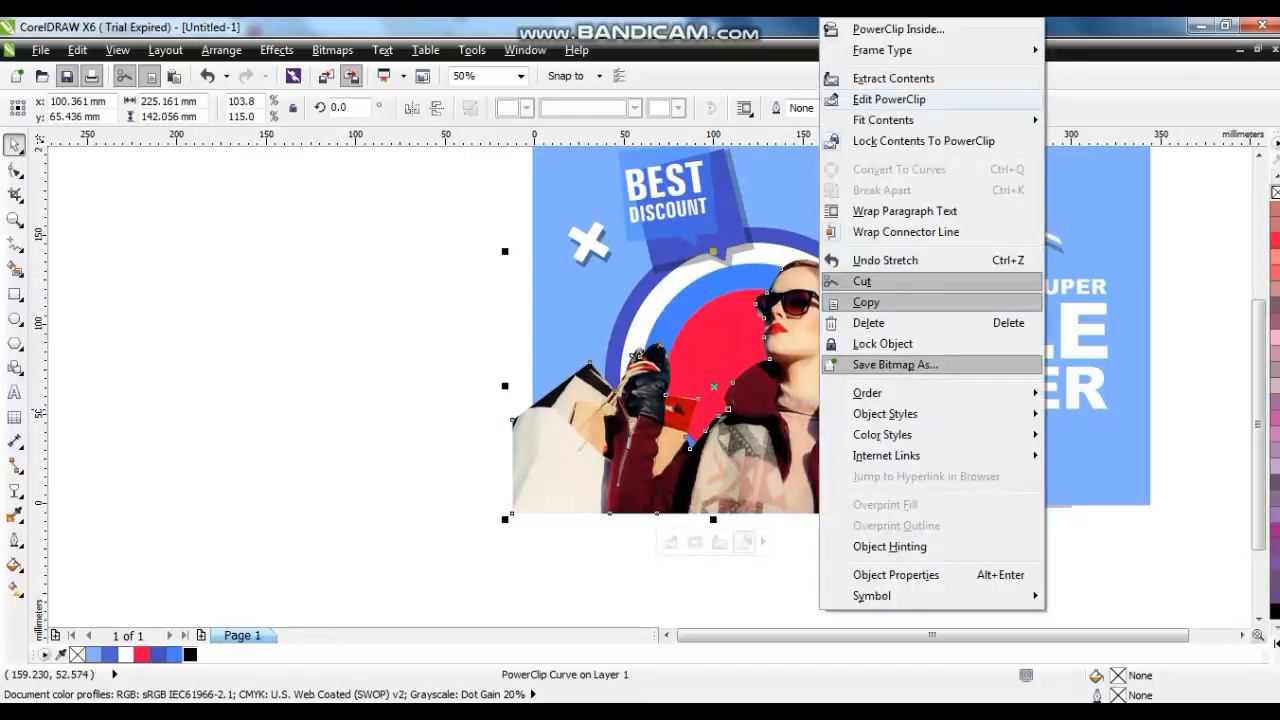
left_click(858, 29)
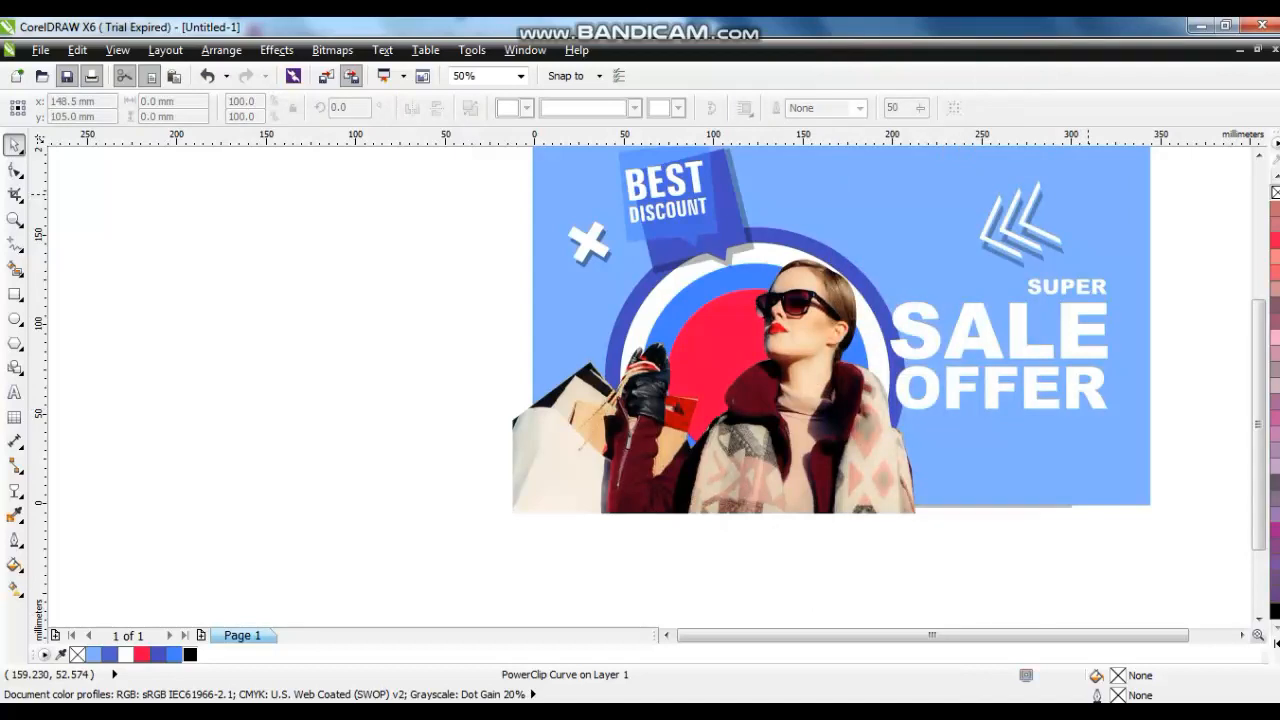
left_click(1088, 194)
left_click(1185, 312)
left_click(1140, 292)
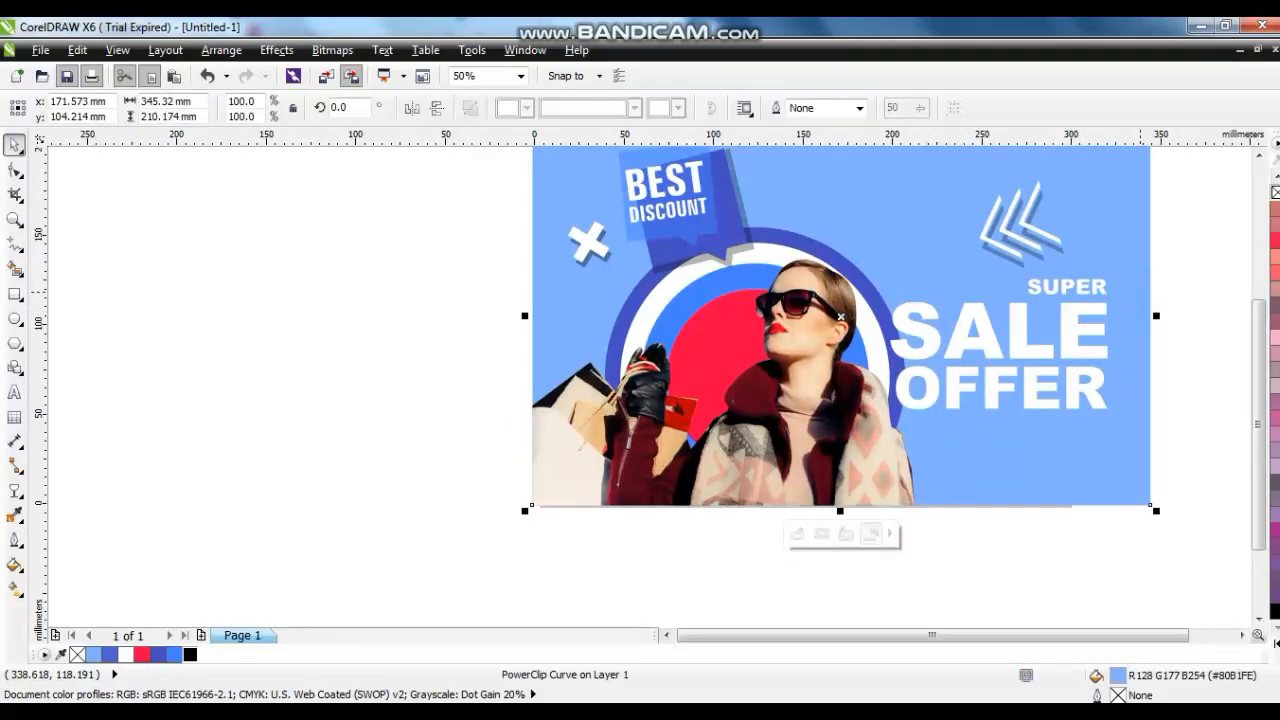
Draw a circle about 7.4 mm in diameter beside the banner and duplicate it into an evenly spaced horizontal row of eight.
key("F4")
left_click(1134, 310)
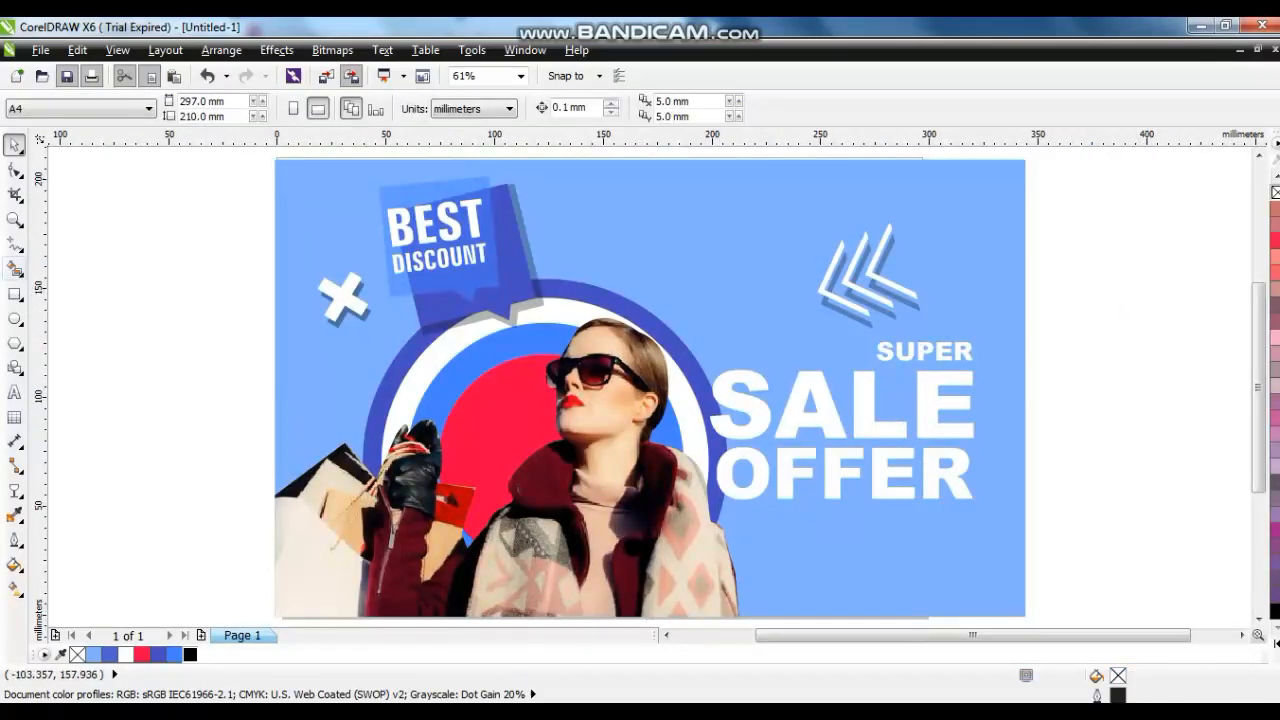
left_click(16, 314)
mouse_move(78, 216)
left_mouse_down()
mouse_move(95, 233)
mouse_move(128, 232)
left_mouse_up()
left_click(17, 143)
right_click(128, 232)
key("ctrl+d")
key("ctrl+d")
key("ctrl+d")
key("ctrl+d")
key("ctrl+d")
key("ctrl+d")
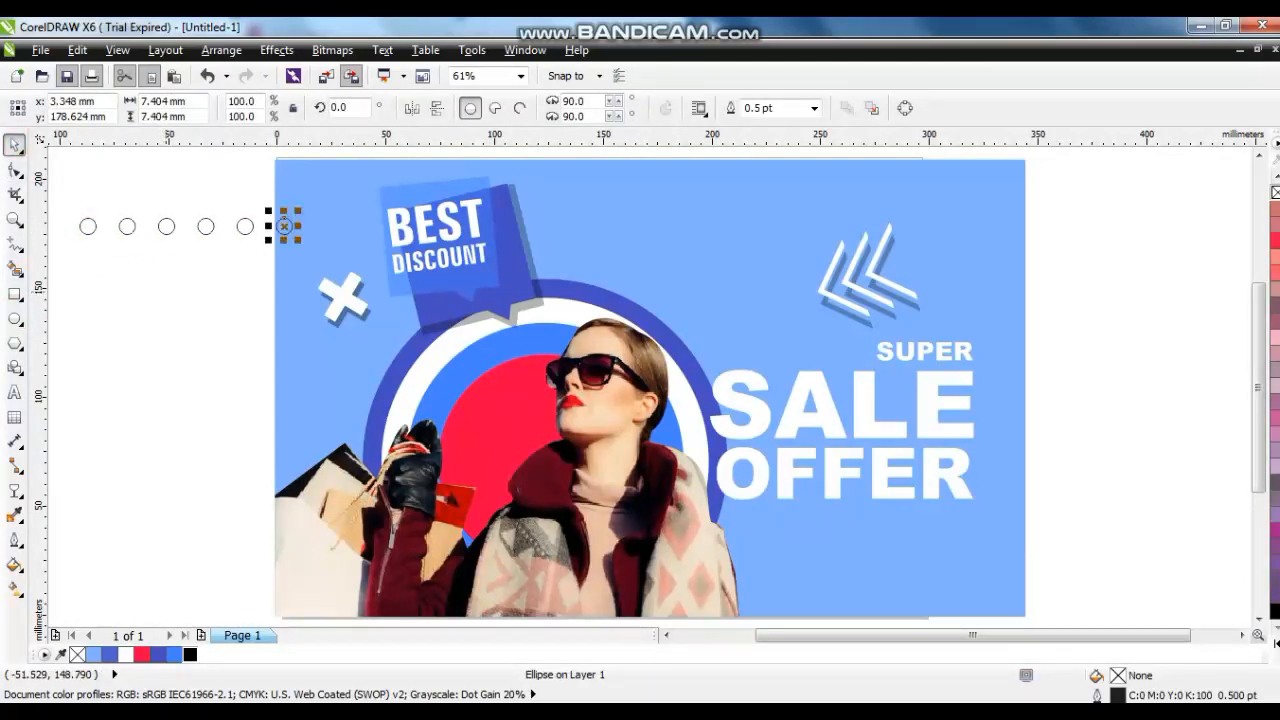
Make the circles white without outlines, group them, shrink the row to about 49 mm wide, and place two staggered rows beside the chevrons.
left_click_drag(380, 245, 72, 198)
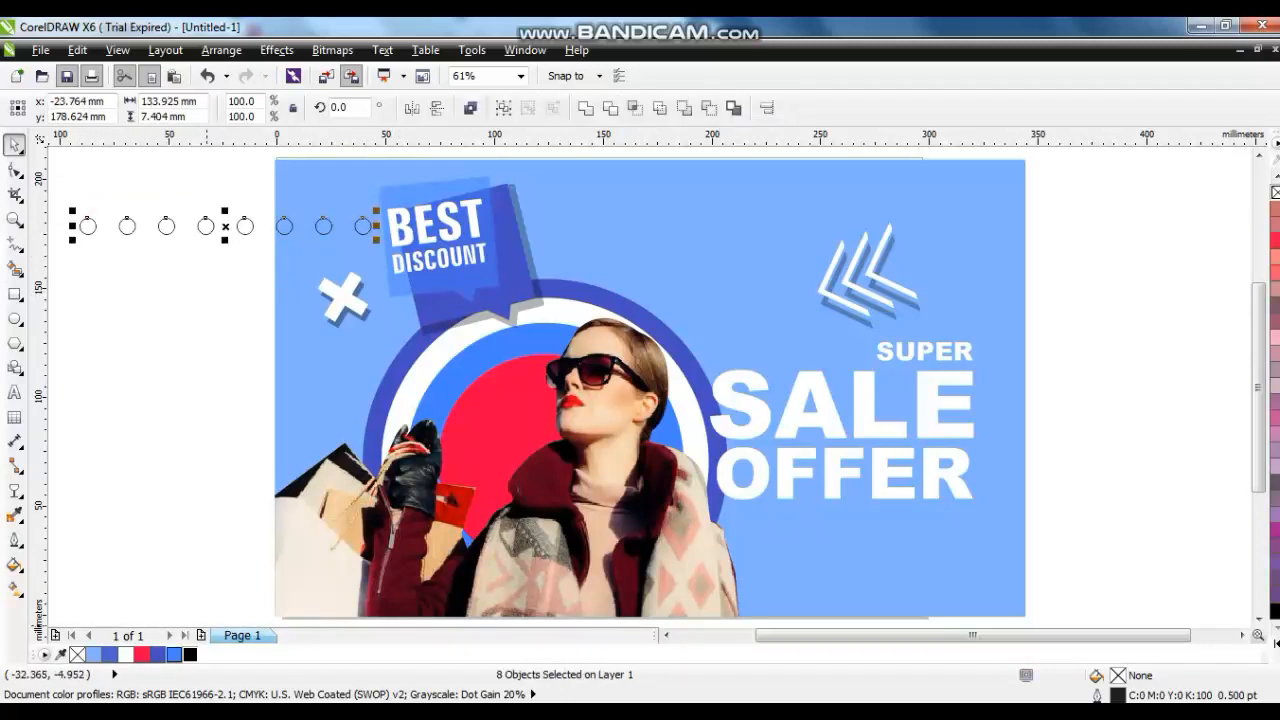
left_click(125, 654)
left_click_drag(376, 241, 731, 242)
key("ctrl+g")
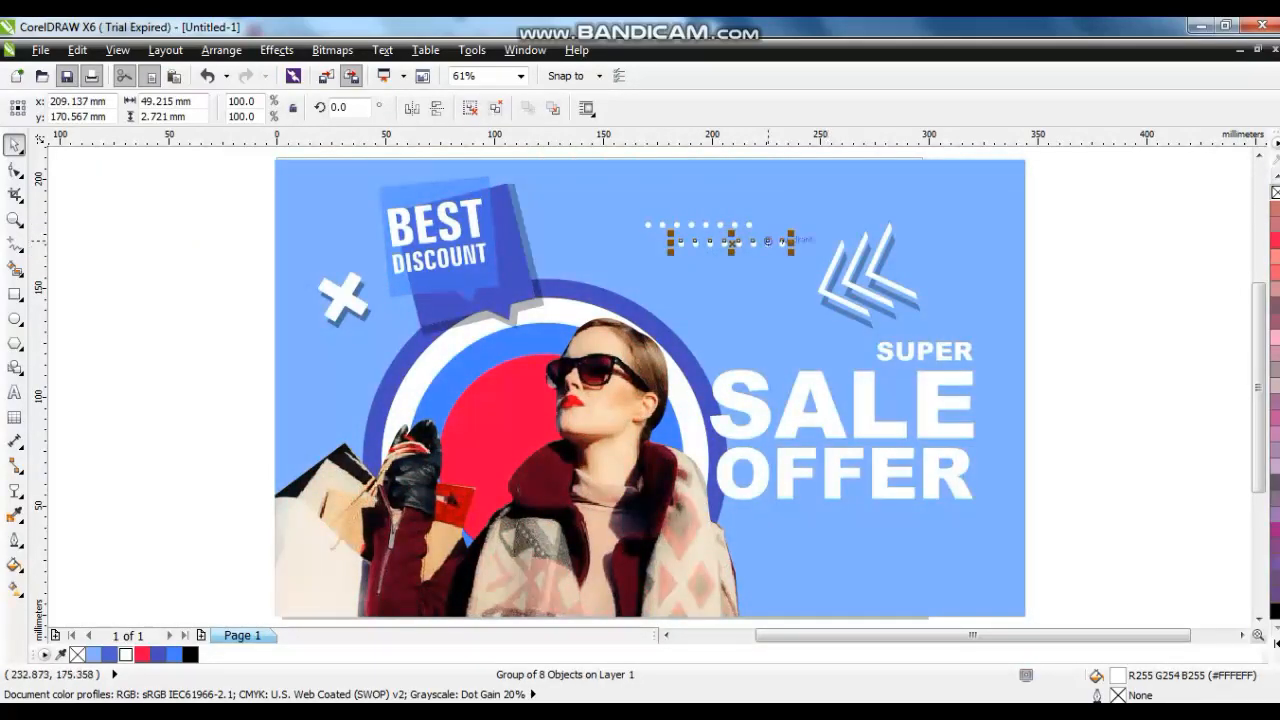
Select both rows of white dots and enlarge them together slightly.
left_click(648, 223, "shift")
left_click_drag(637, 214, 622, 210)
left_click(1124, 298)
Review the finished banner in a full-screen preview and as a whole on the page.
left_click(988, 305)
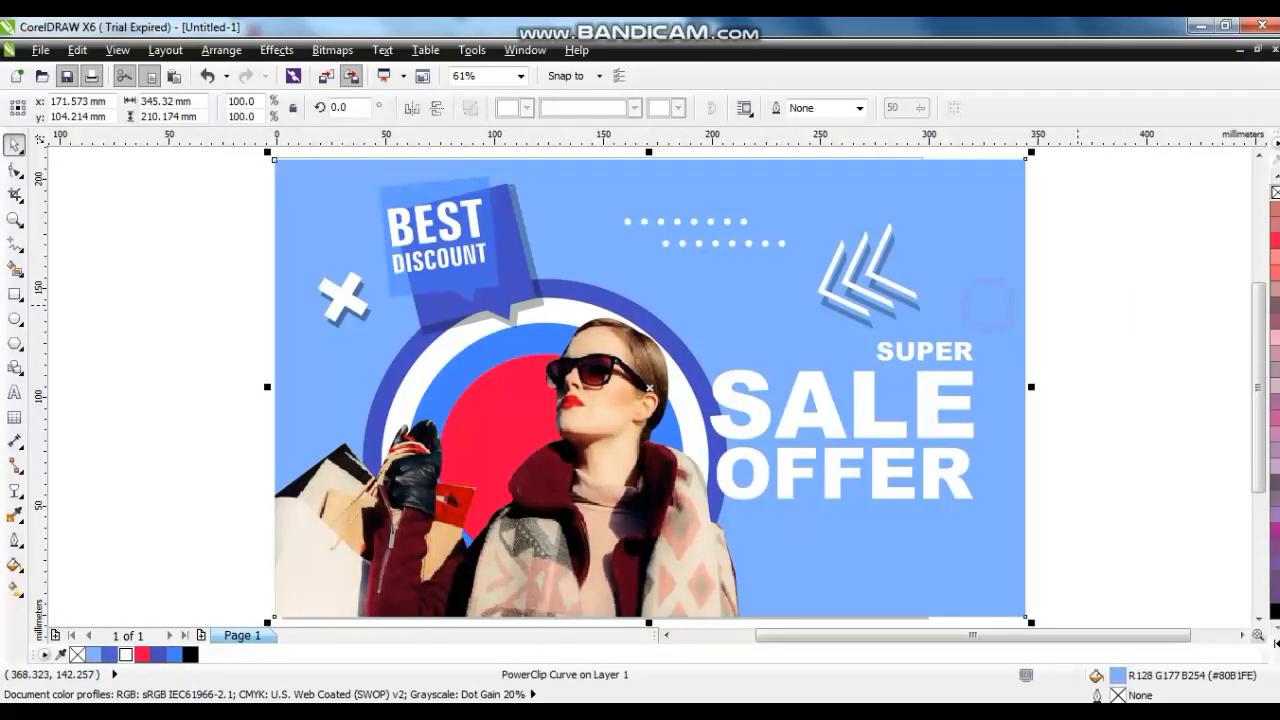
key("F9")
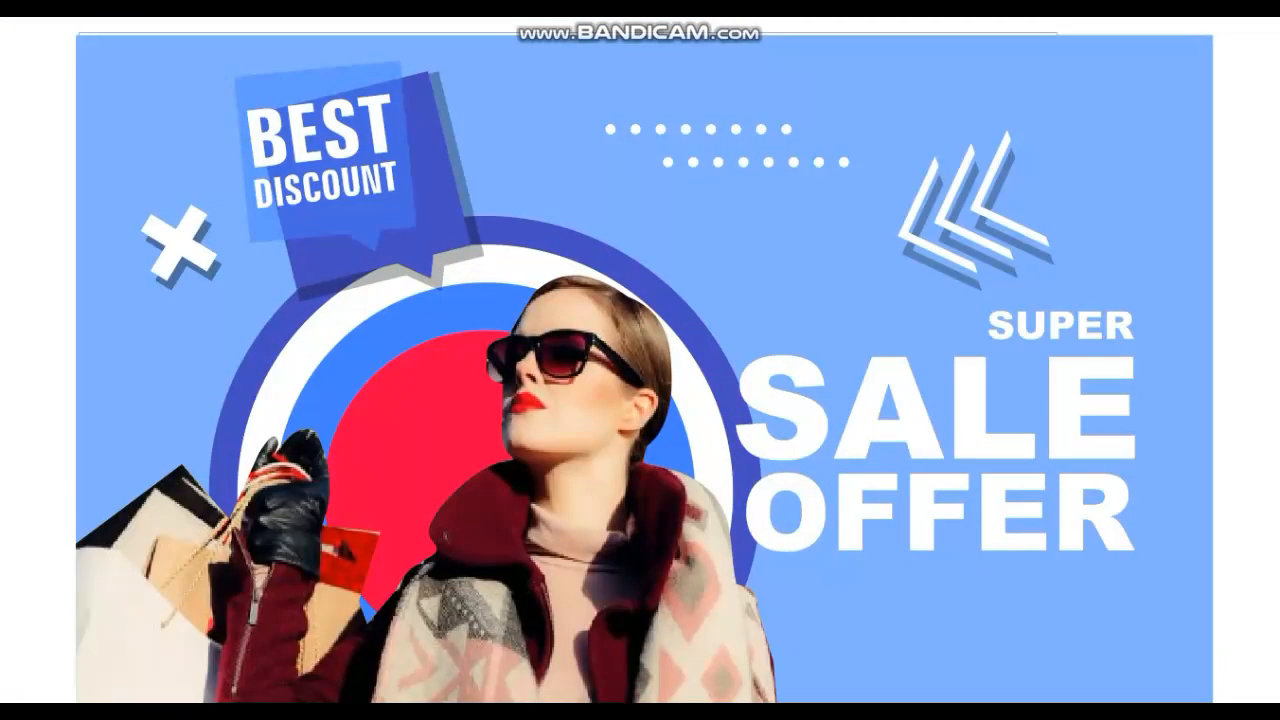
key("Escape")
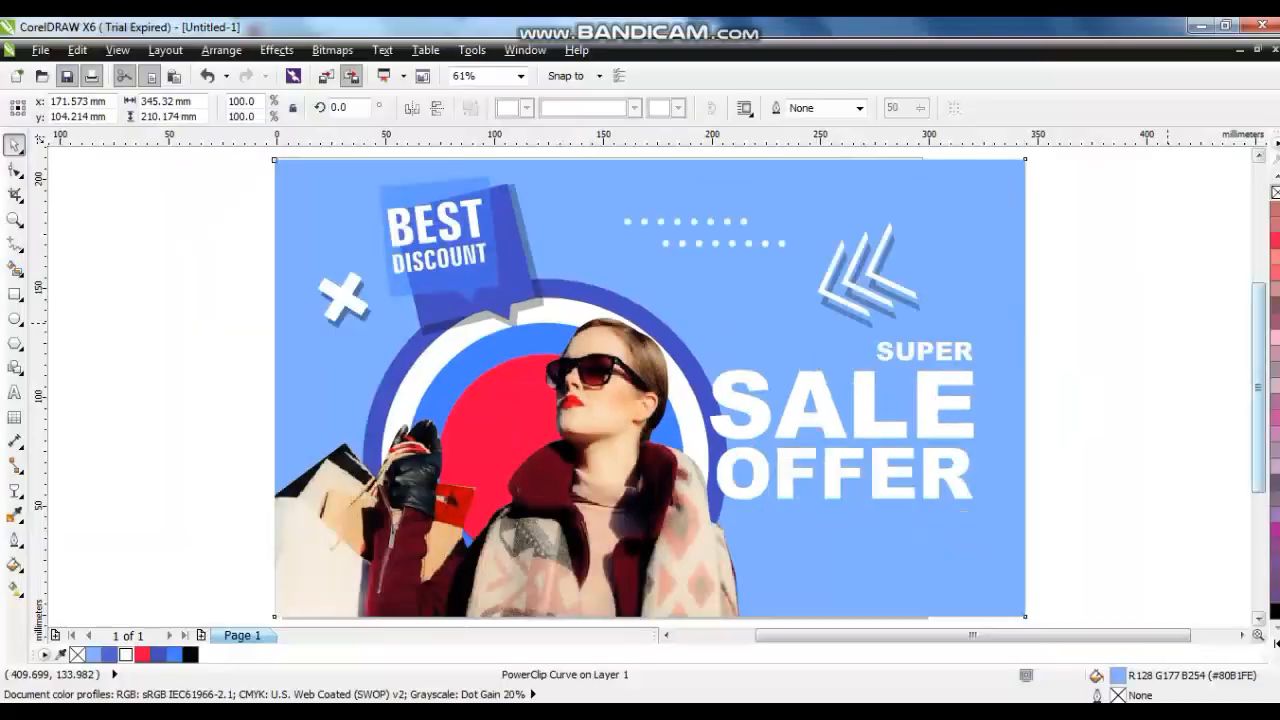
left_click(1046, 452)
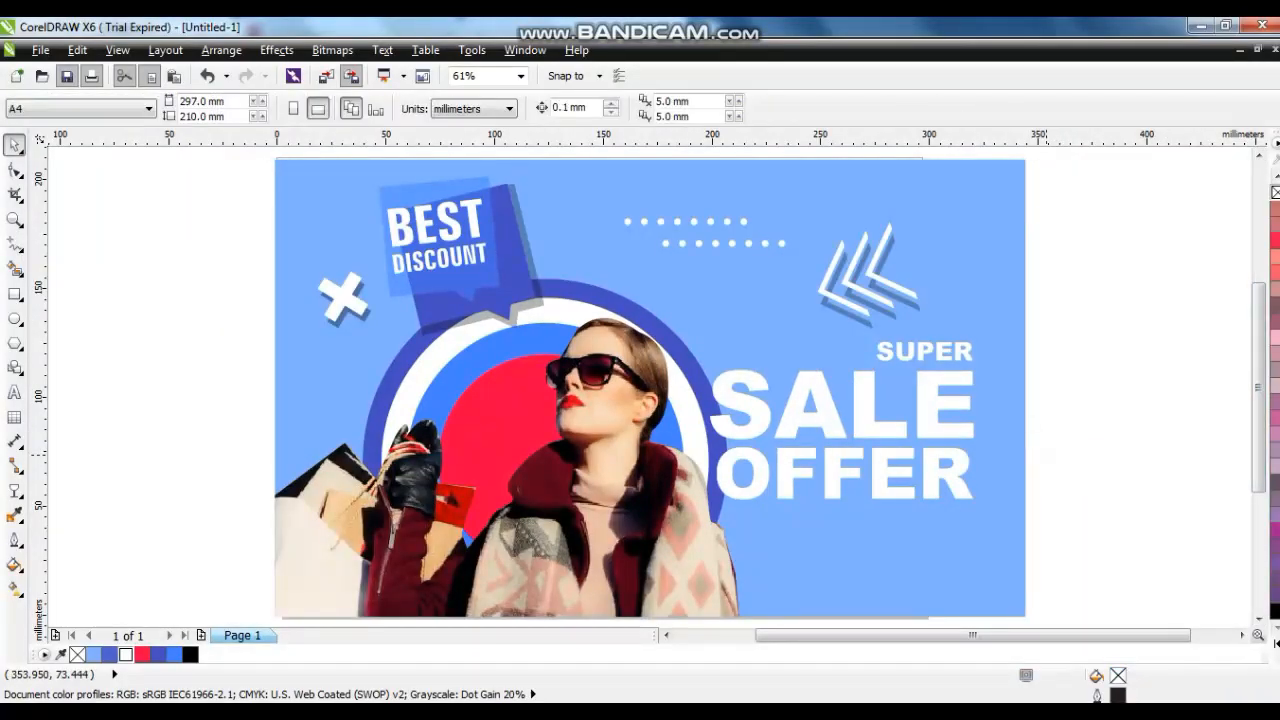
scroll(1046, 454, "down", 1)
left_click(1050, 467)
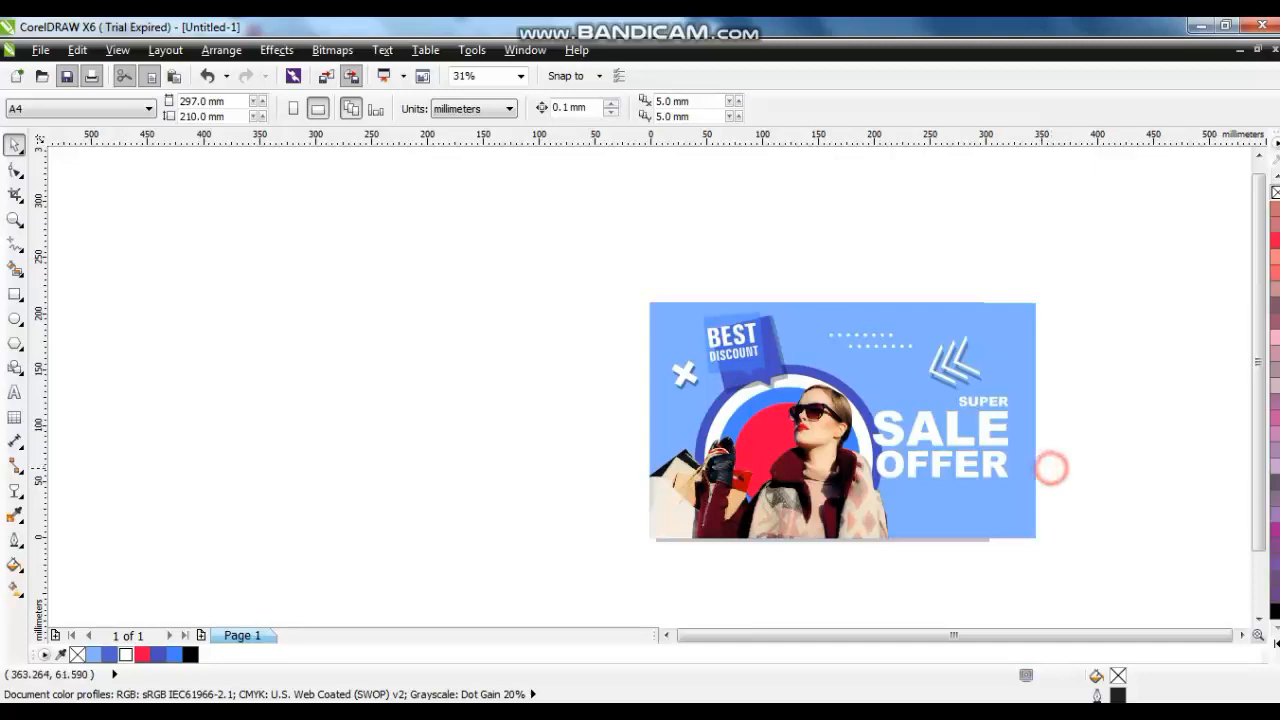